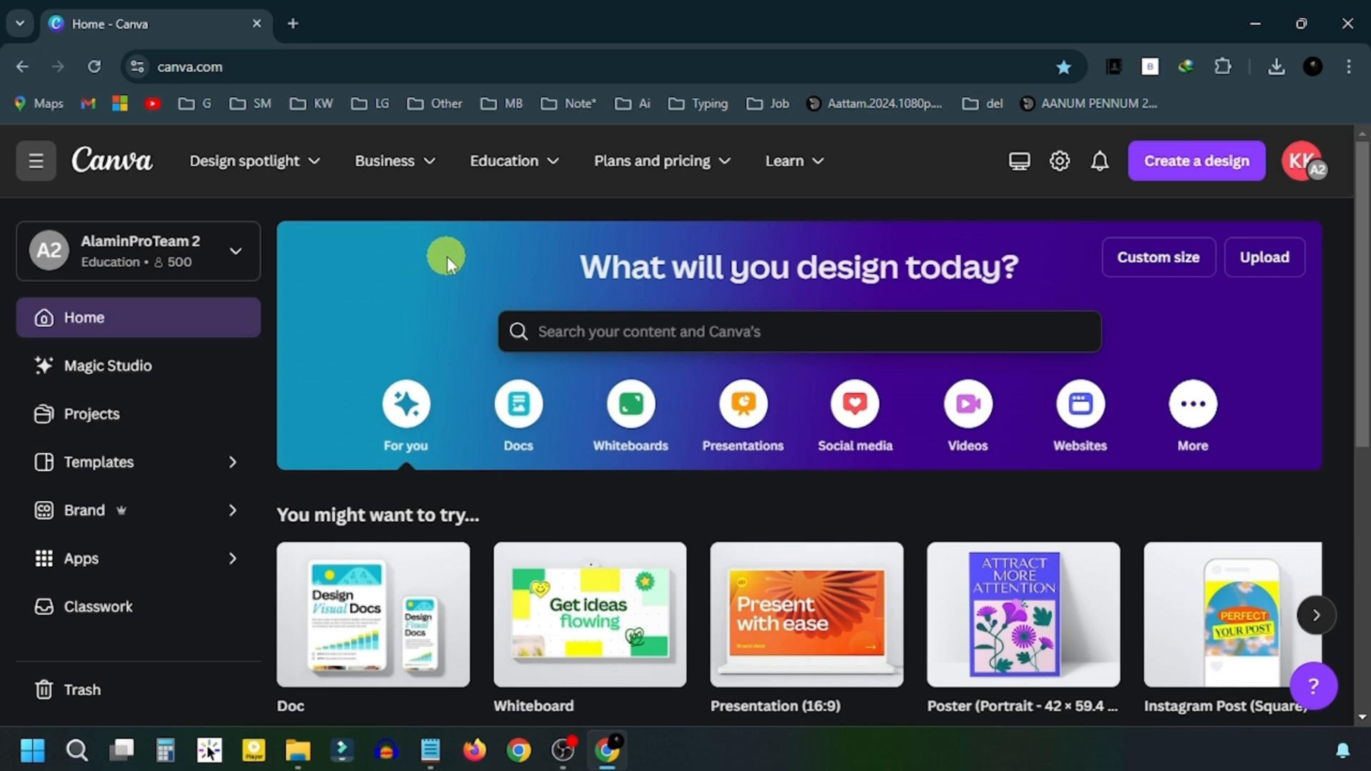
- Search Google for 'youtube thumbnail size' and highlight the 1280 x 720 pixels answer
click(299, 21)
text(youtube thumbnail size)
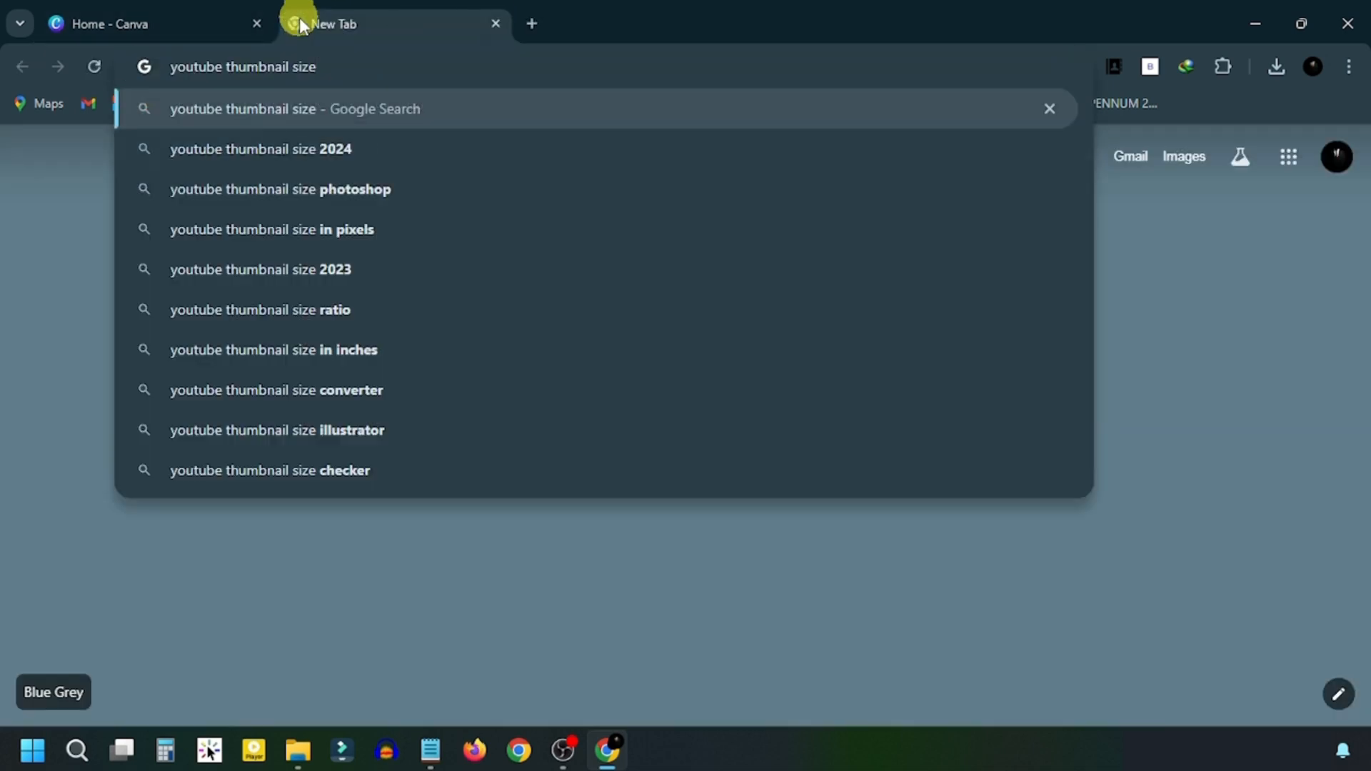
key(Return)
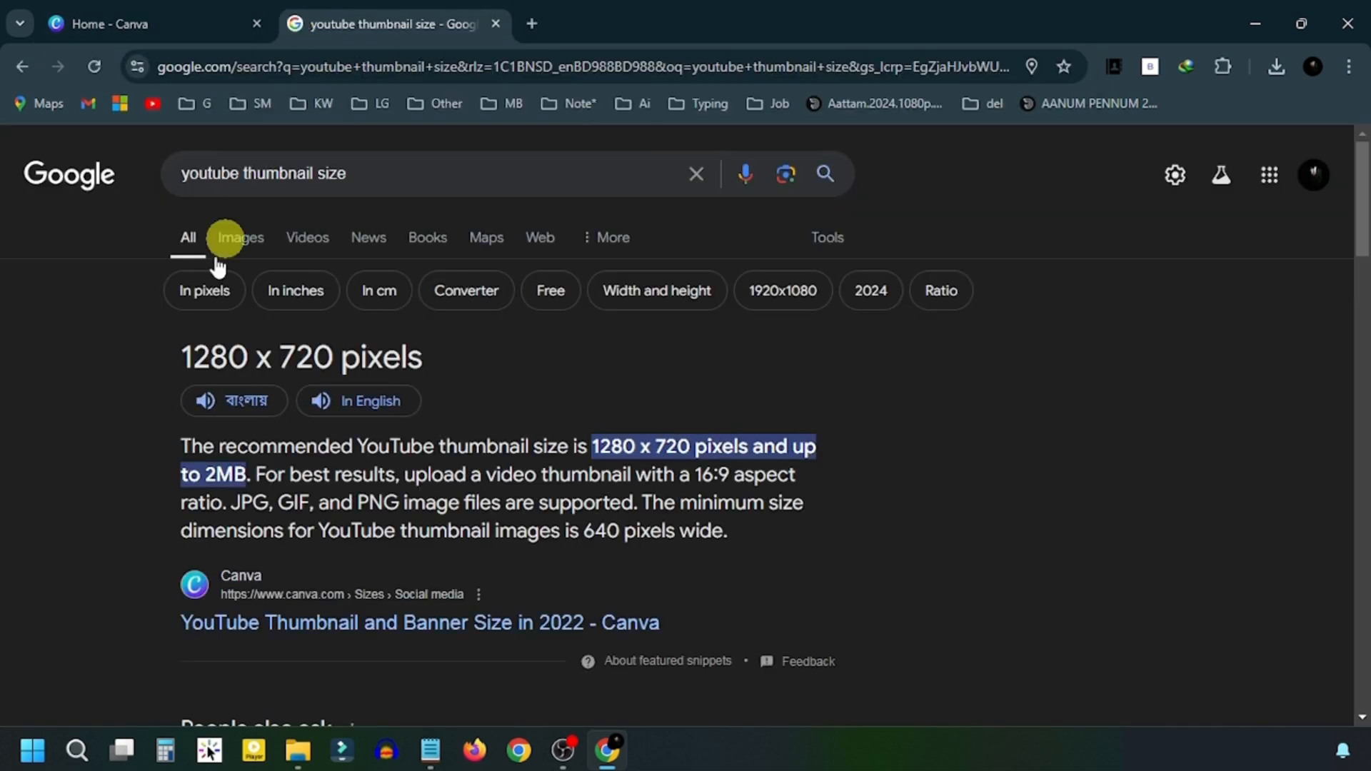
drag(173, 361, 426, 361)
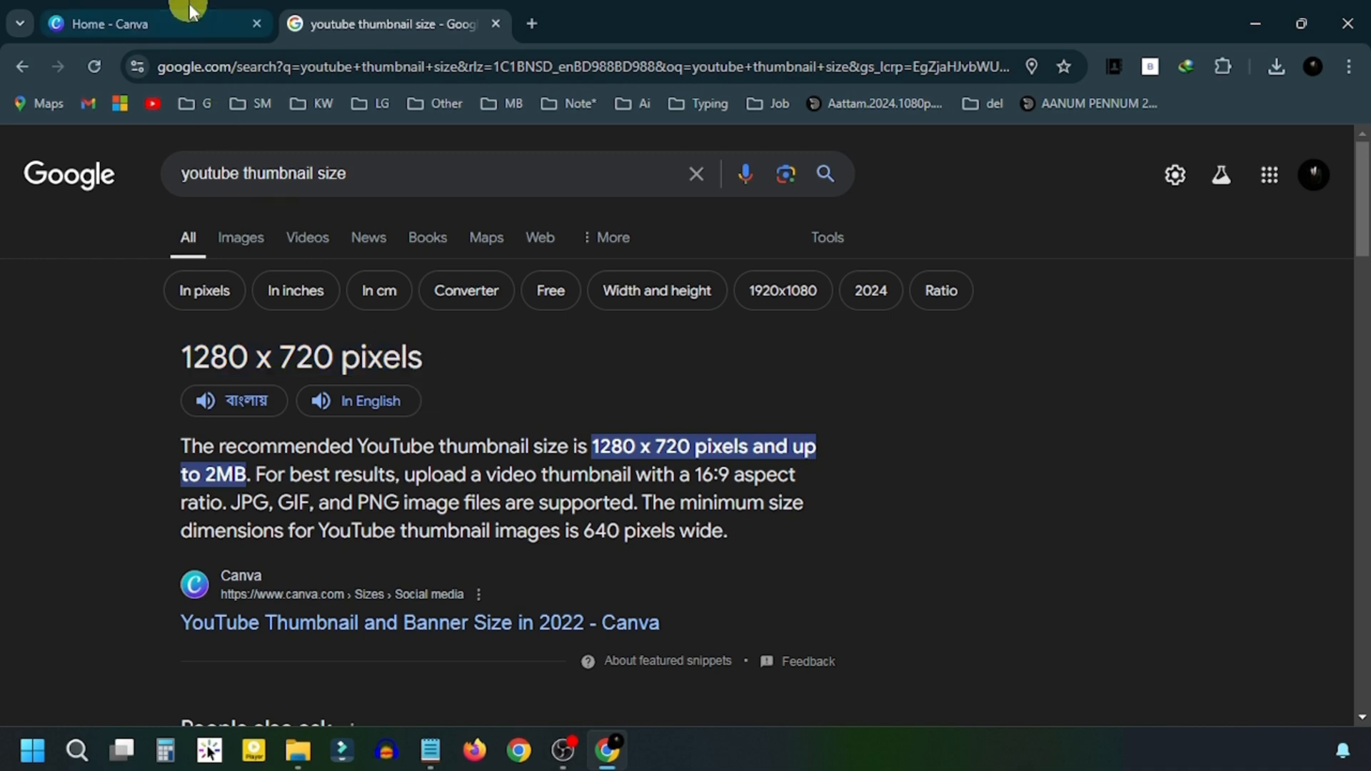
click(214, 23)
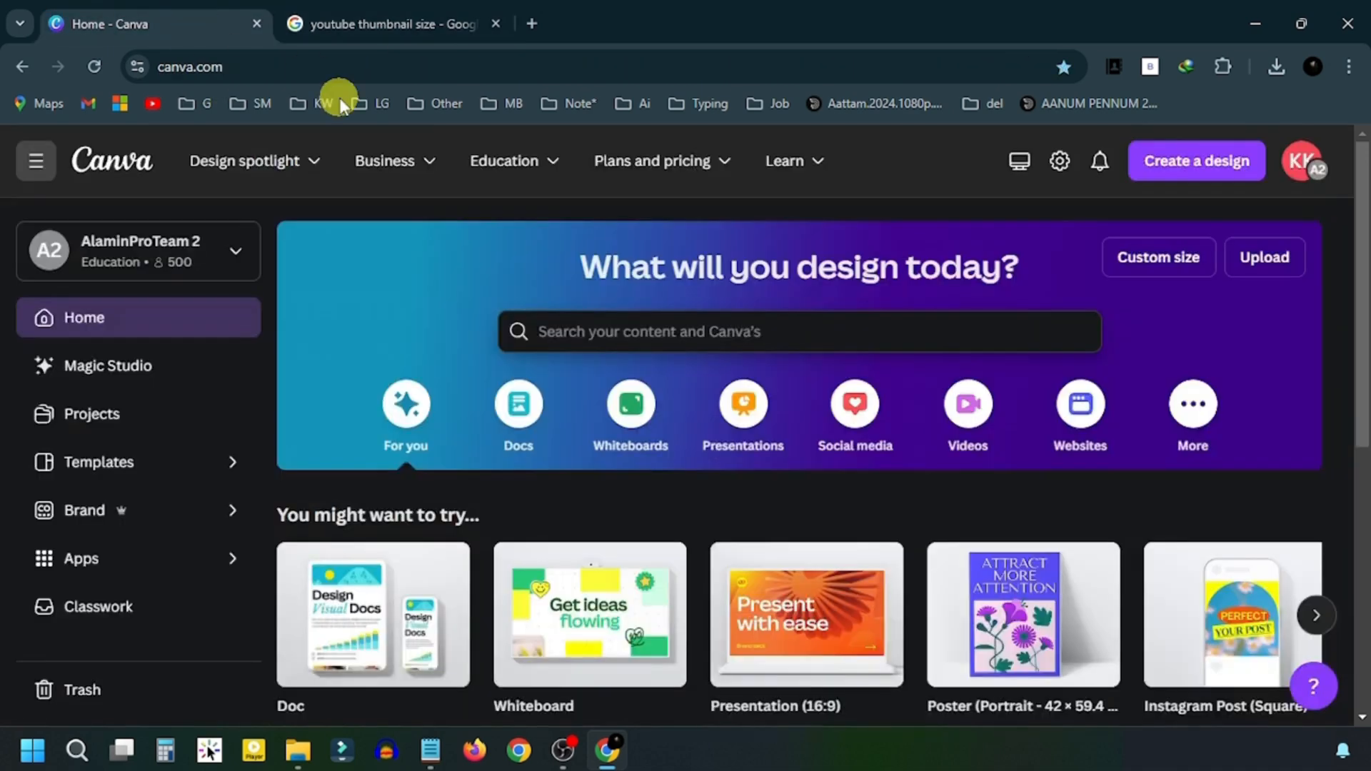
- Create a custom-size blank design with width 1280 and height 720 px
click(1178, 272)
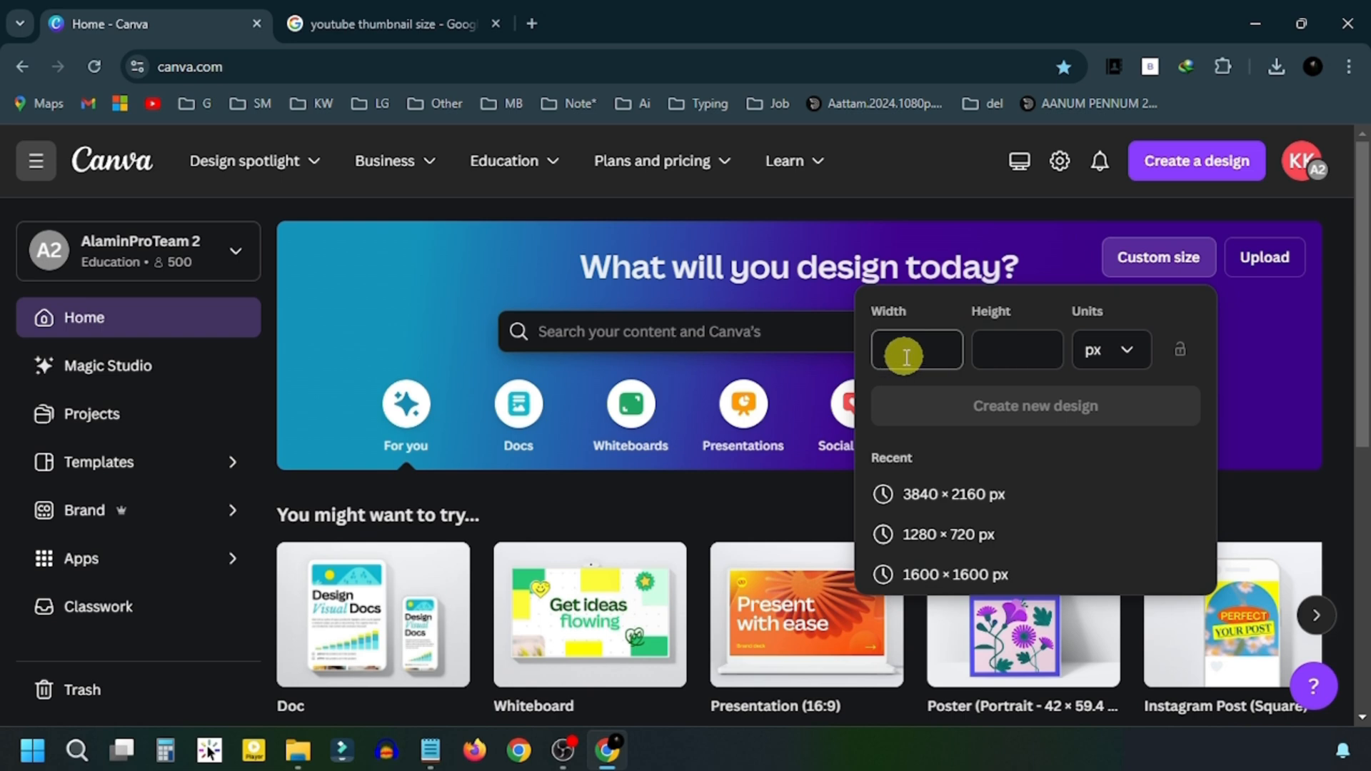
text(1280)
click(1008, 350)
text(720)
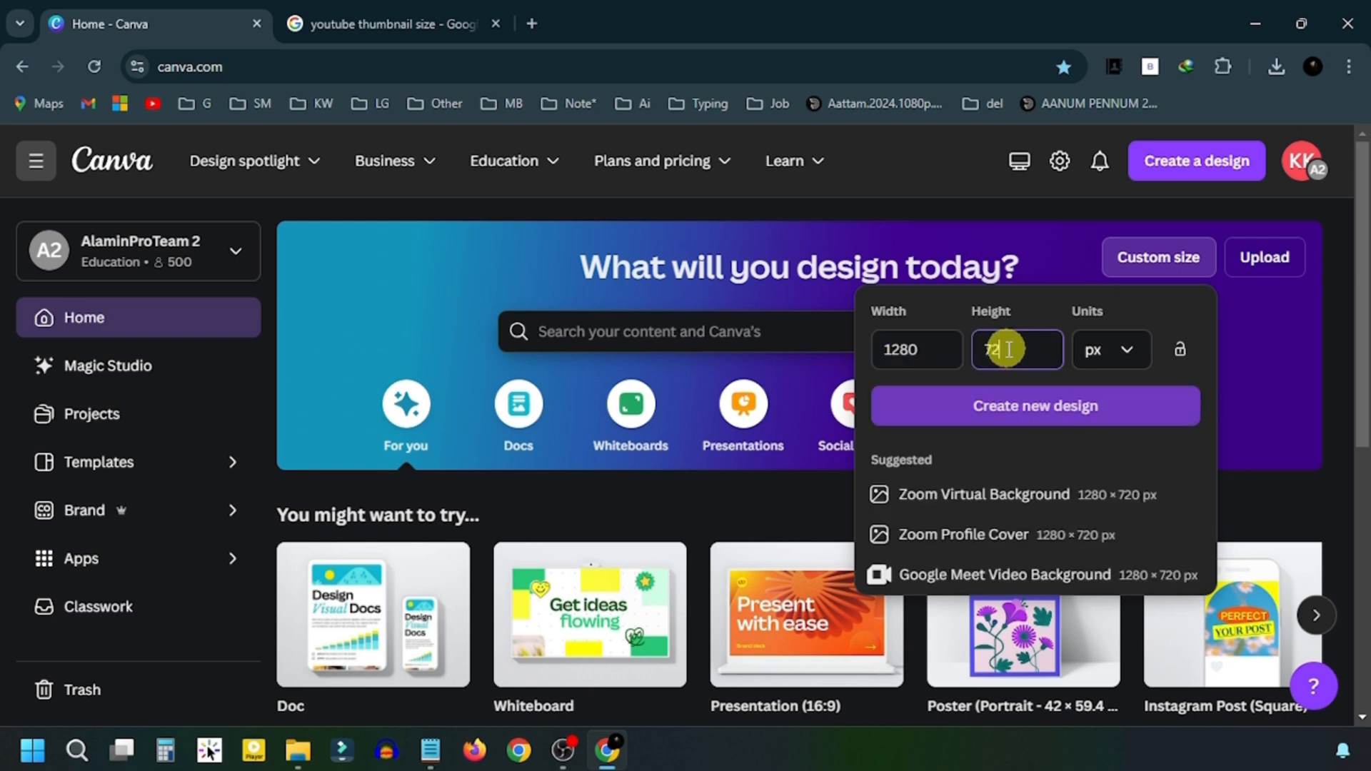
click(1048, 422)
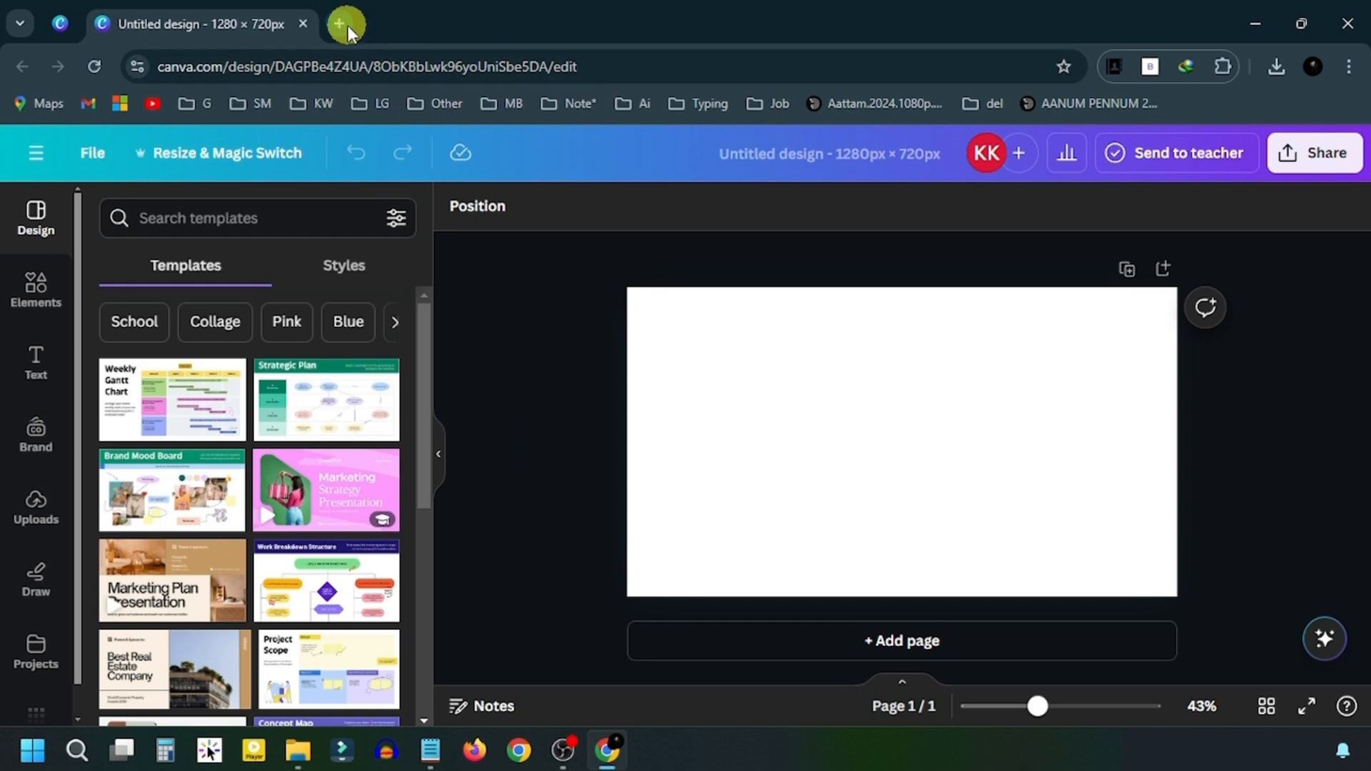
- Search images for 'stock' and open the Seeking Alpha chart image preview
click(348, 26)
key(Return)
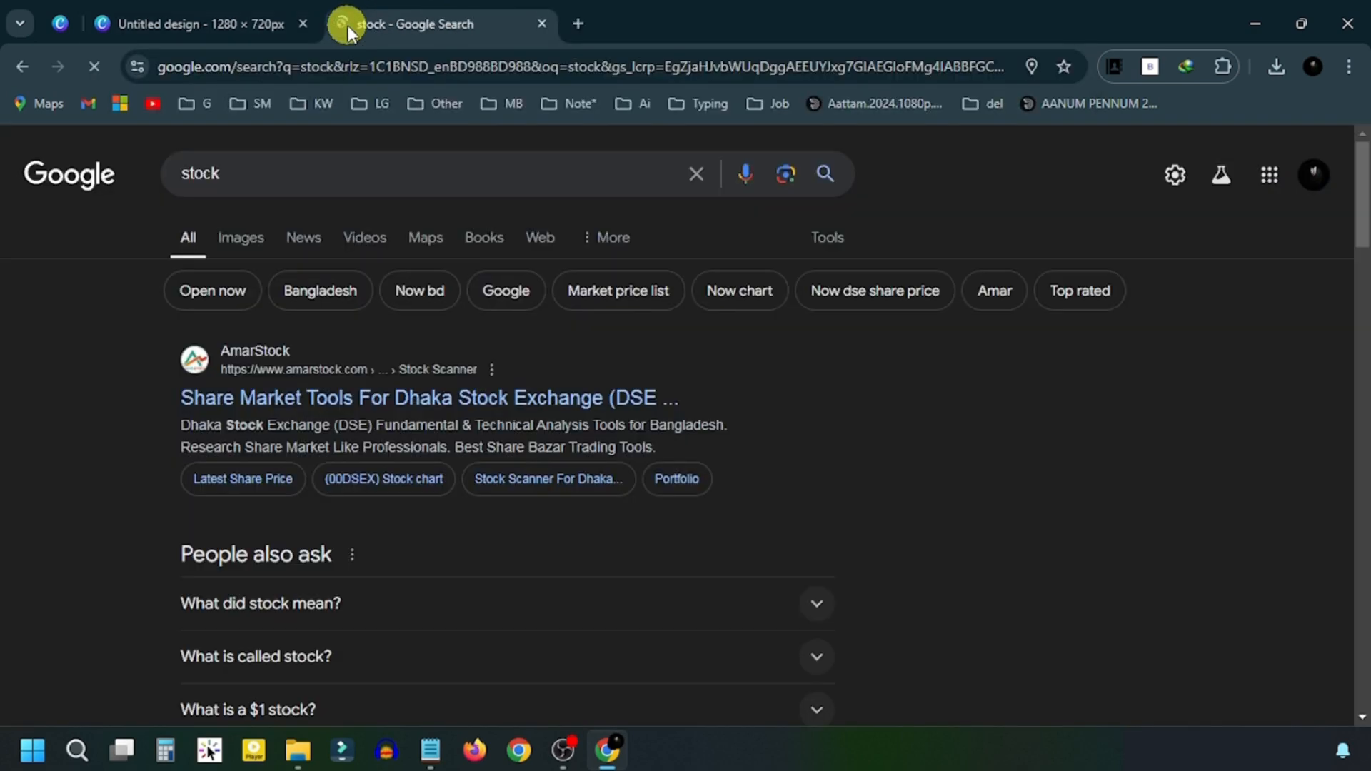
click(251, 238)
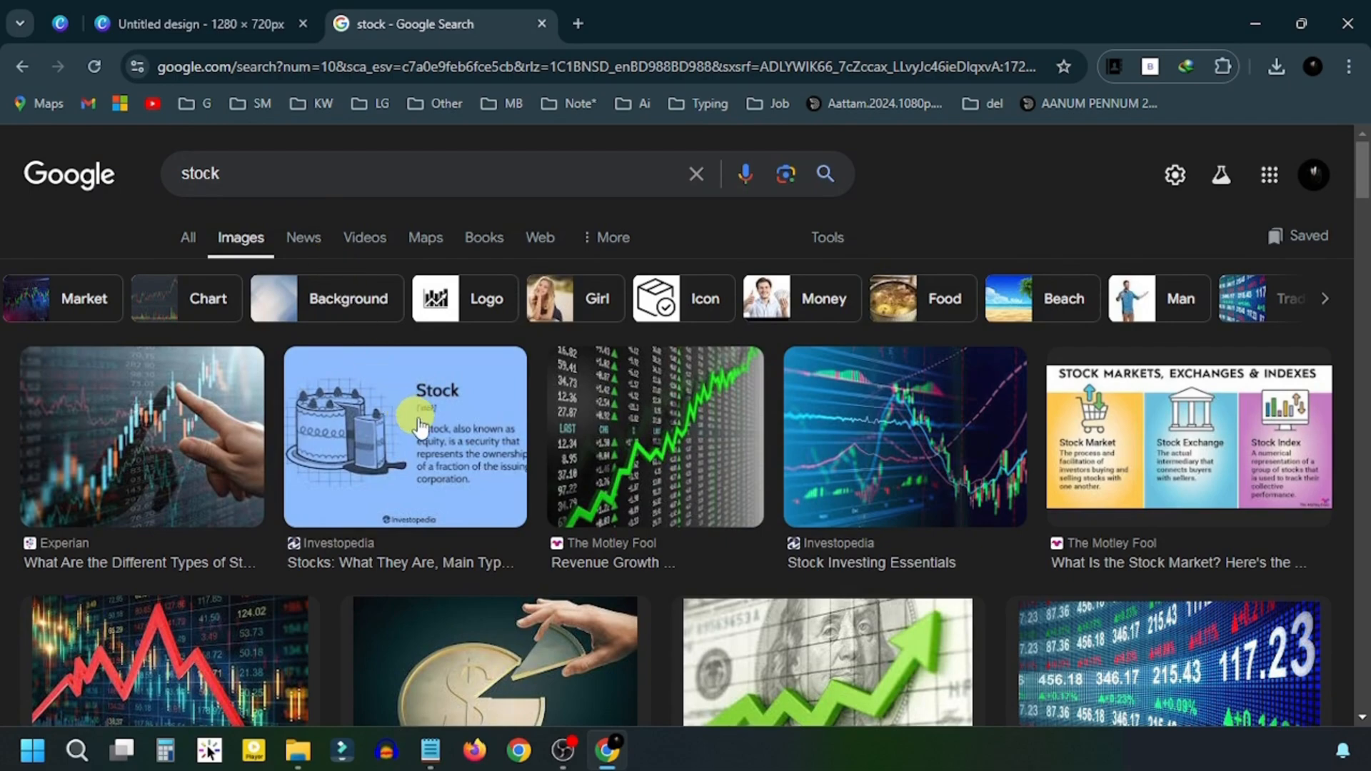
scroll(429, 428, down, 10)
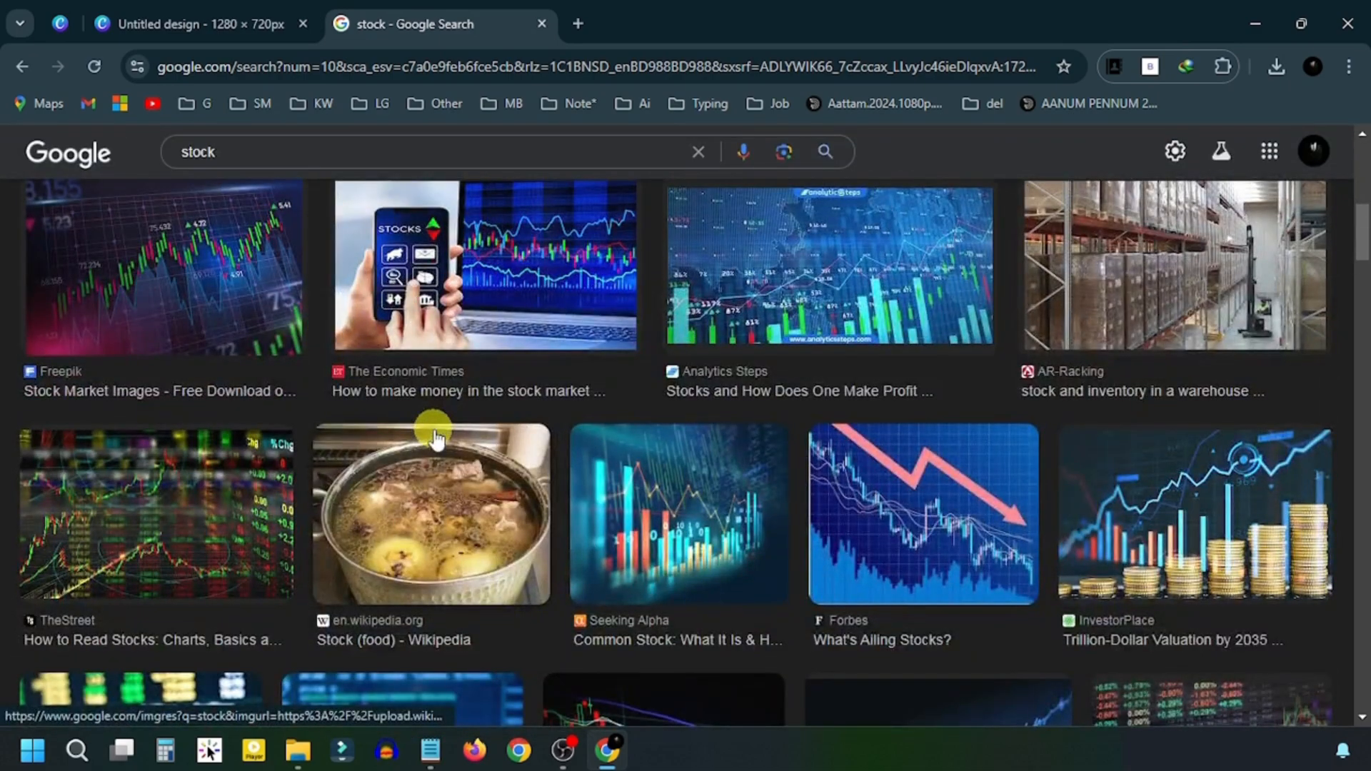
click(703, 521)
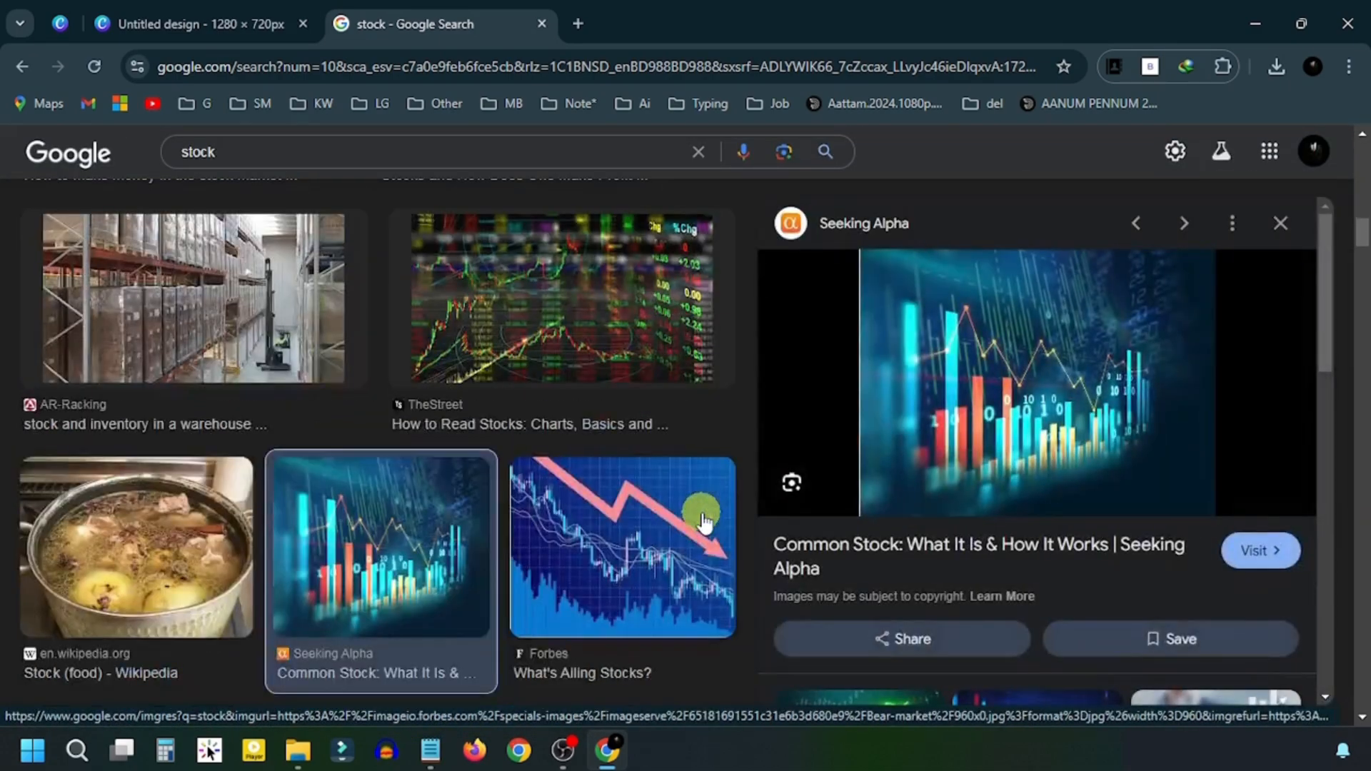
right_click(1017, 327)
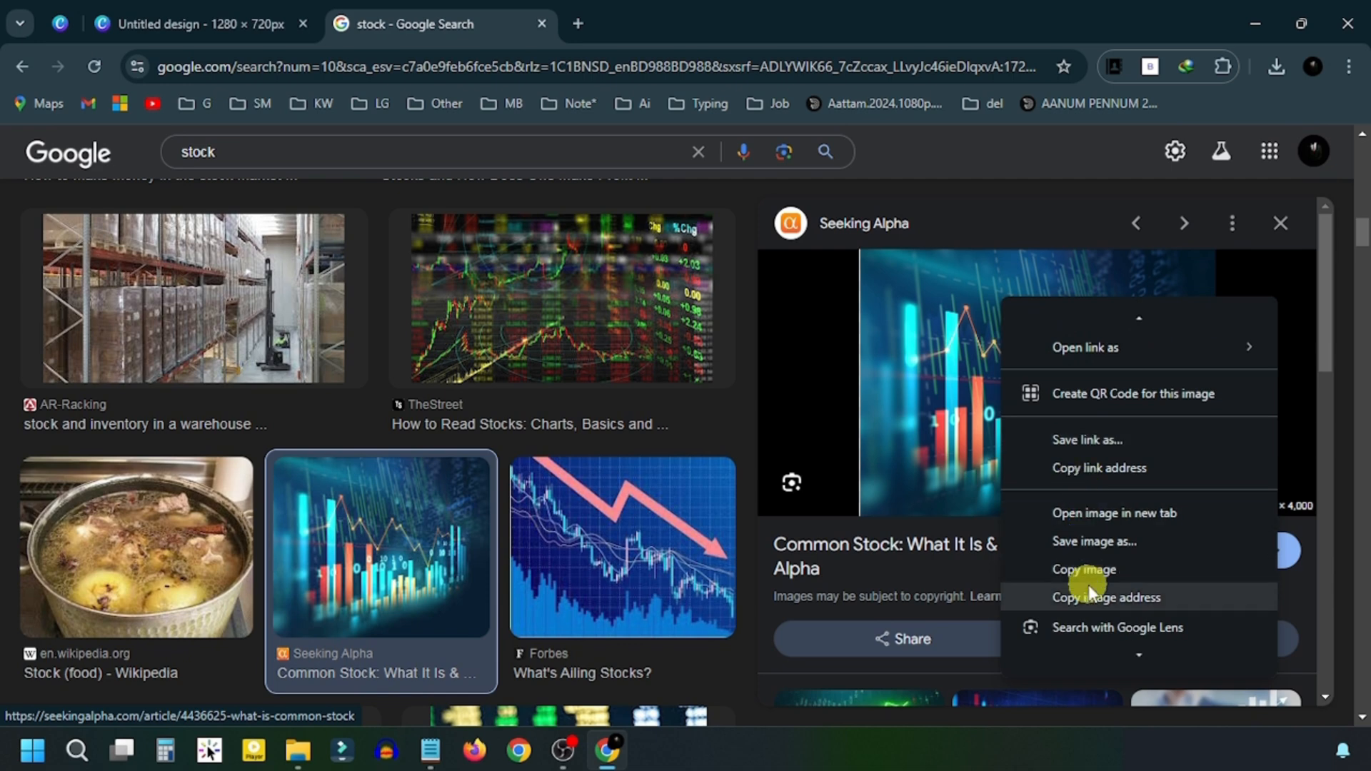
- Upload the downloaded chart JPG to Canva and add it to the page
click(189, 11)
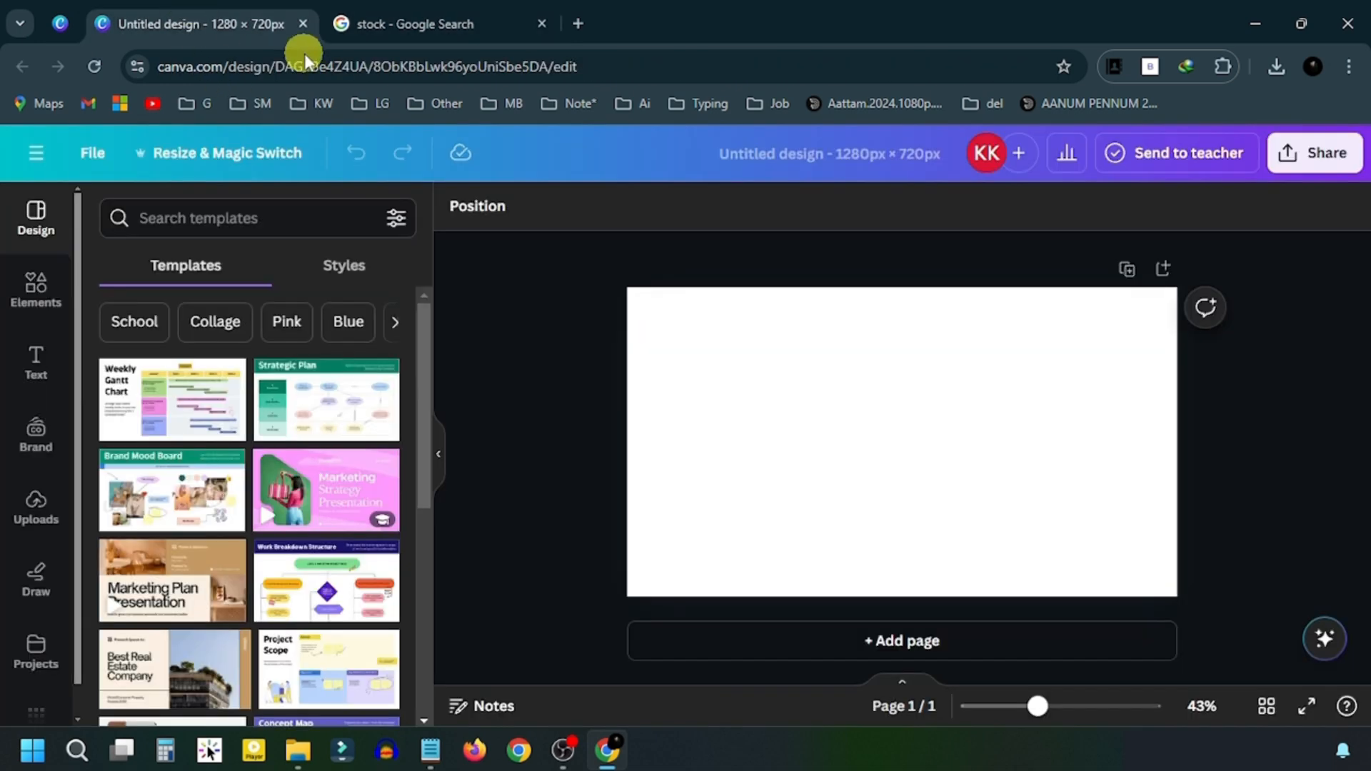
click(37, 508)
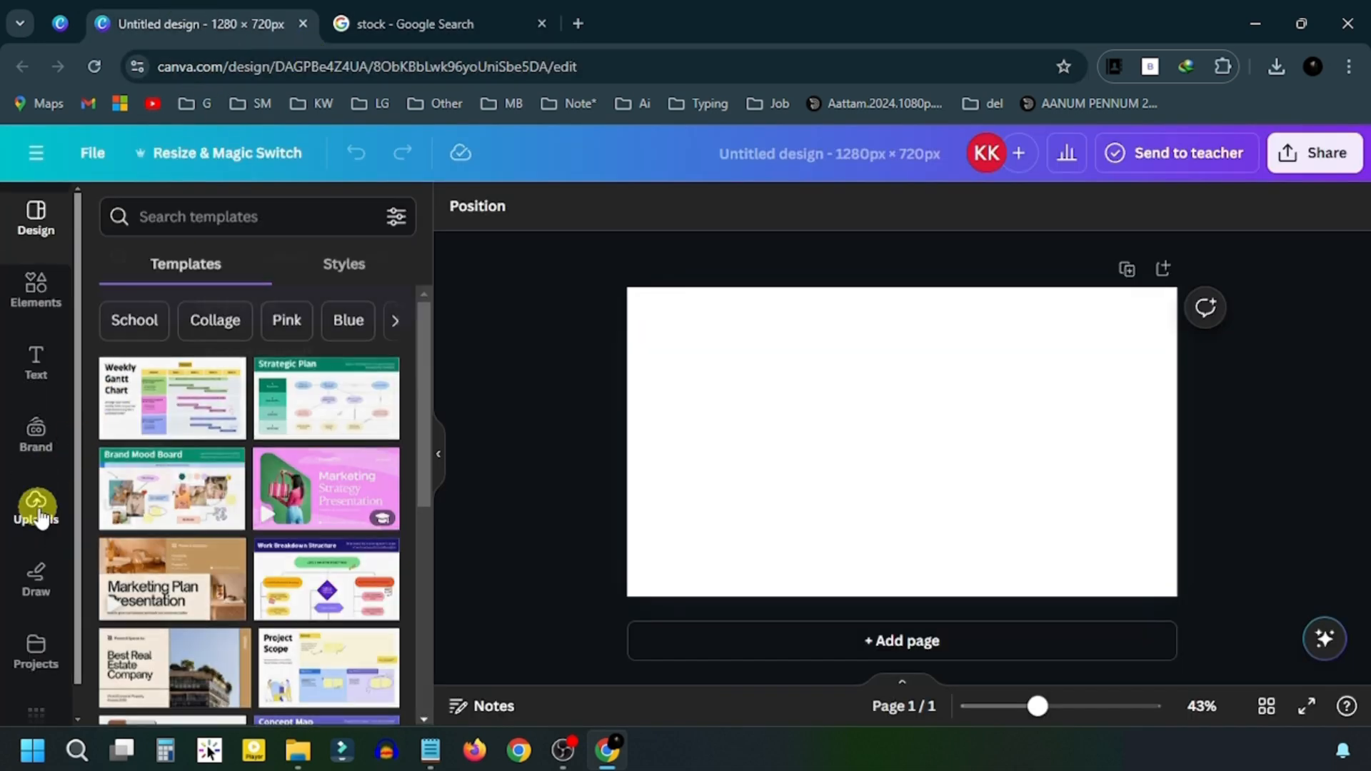
click(254, 271)
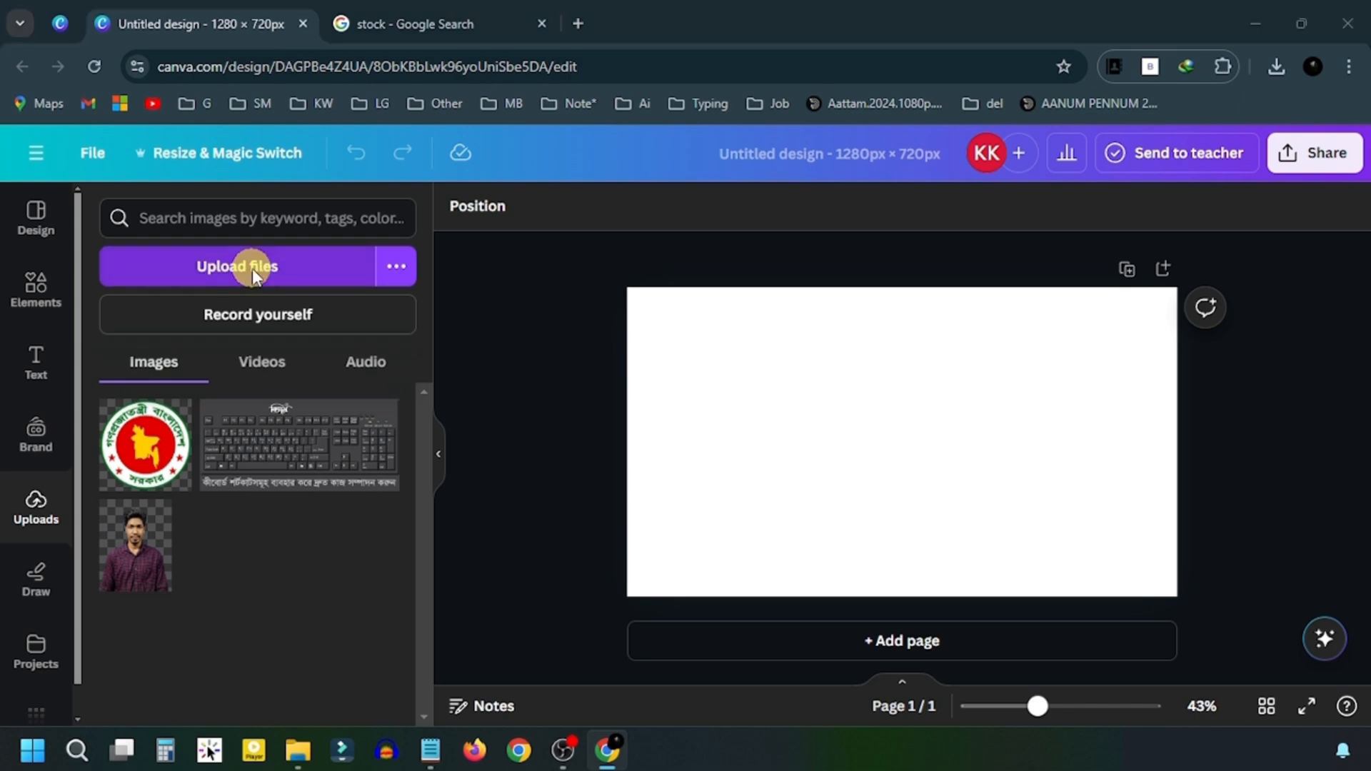
click(234, 236)
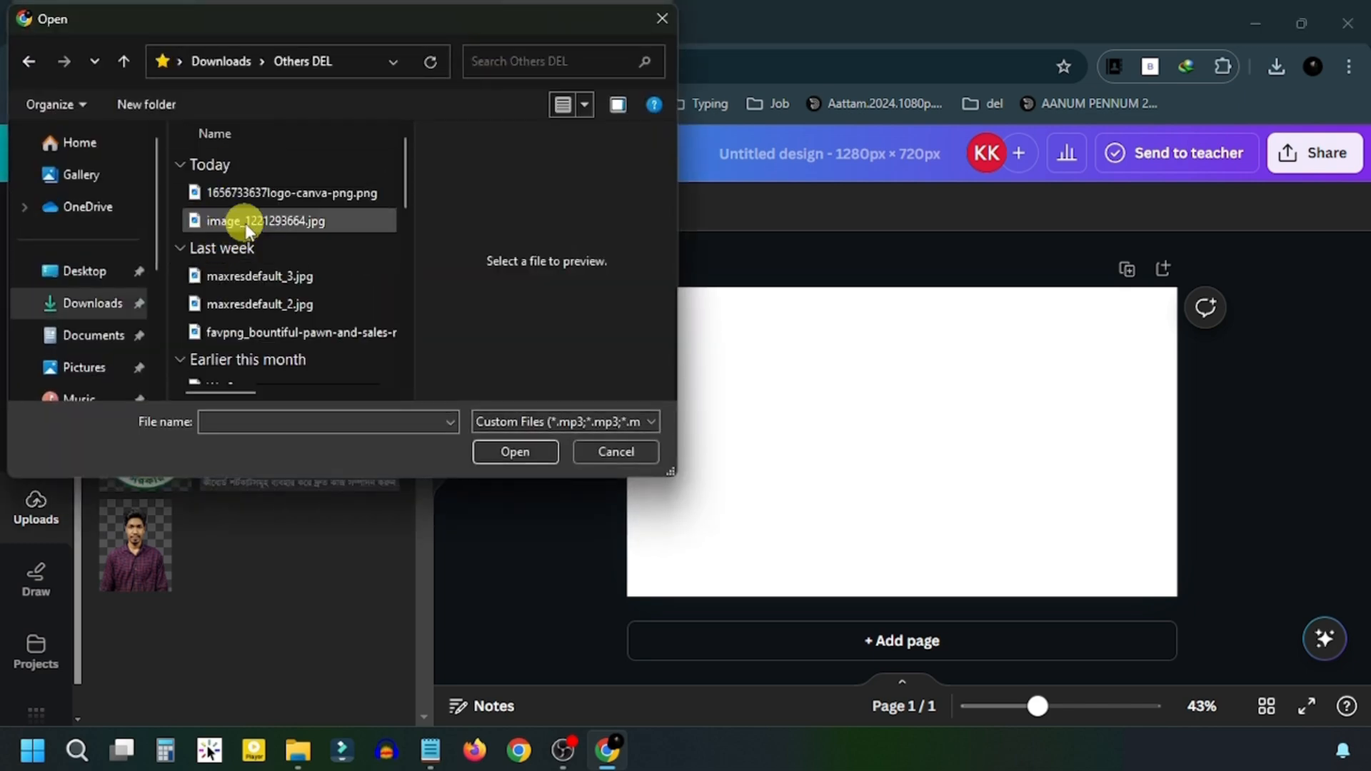
click(517, 454)
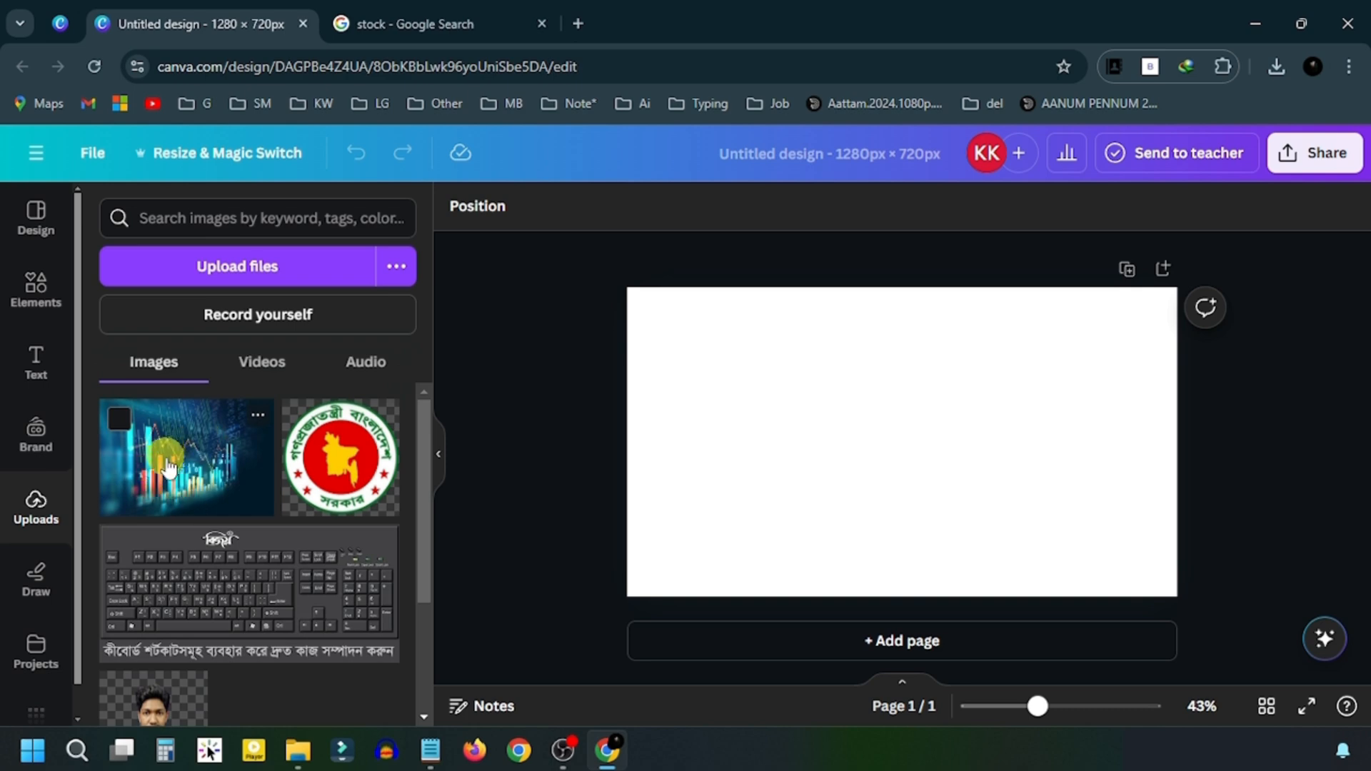
click(178, 456)
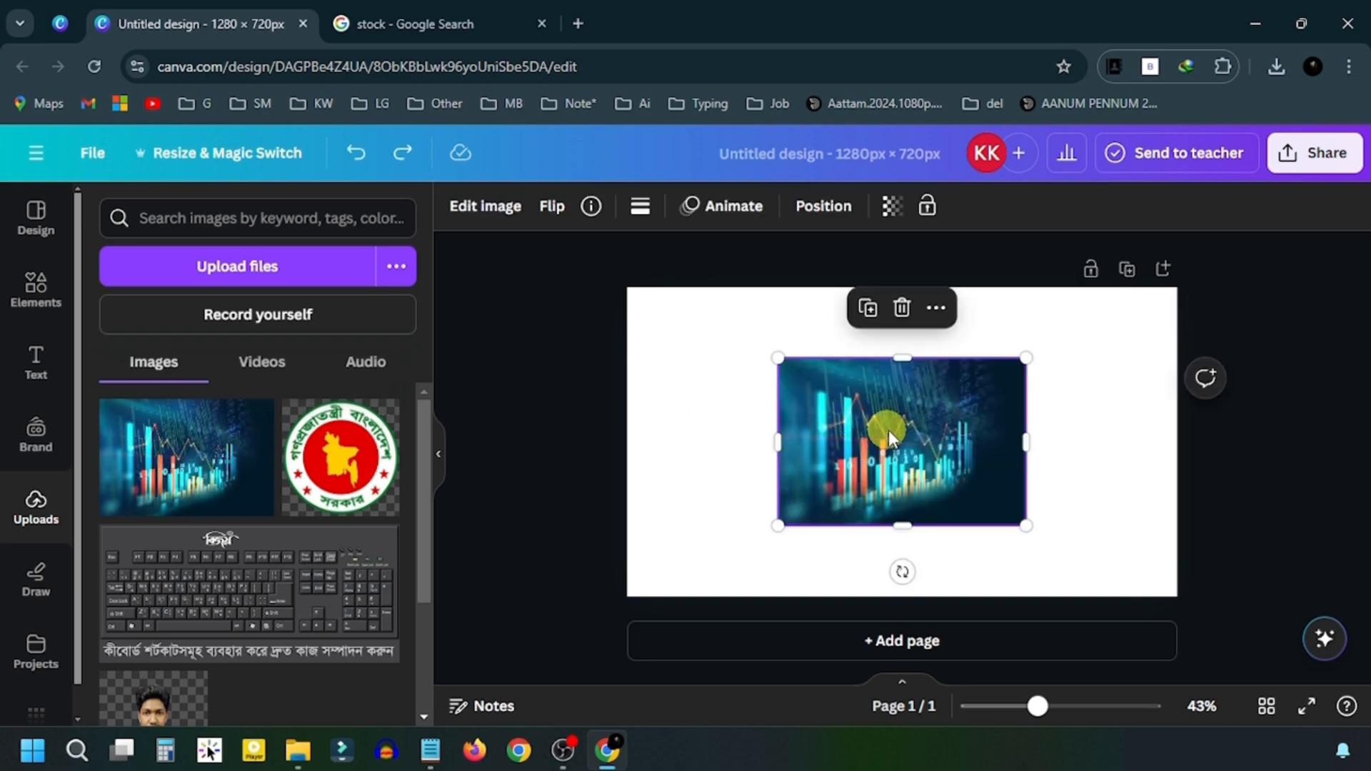
- Stretch and reposition the chart image until it covers the whole page
drag(778, 357, 586, 328)
drag(824, 406, 820, 438)
drag(1025, 556, 1218, 687)
drag(1095, 559, 1053, 523)
drag(1177, 652, 1246, 700)
drag(1117, 525, 1147, 469)
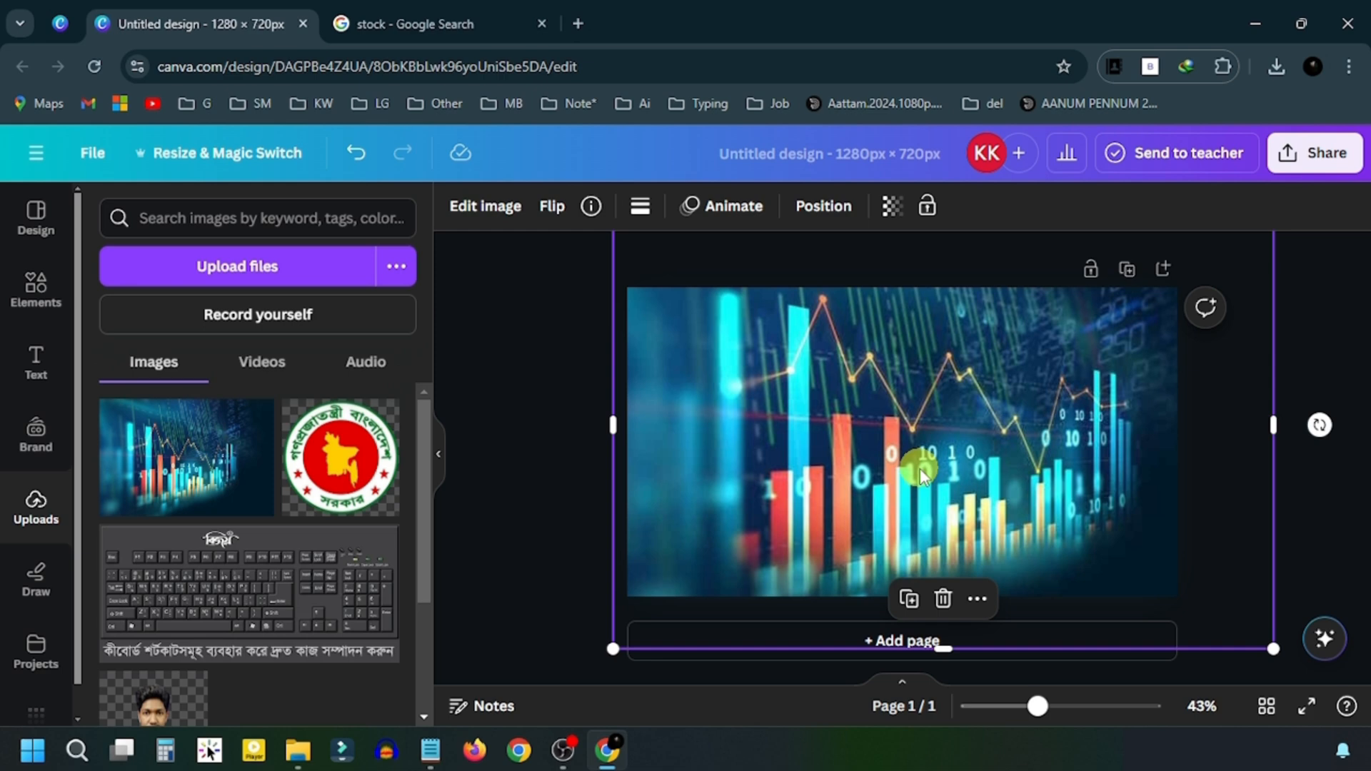
- Apply a whole-image Blur at intensity 30 to the chart background
click(490, 211)
scroll(323, 368, down, 5)
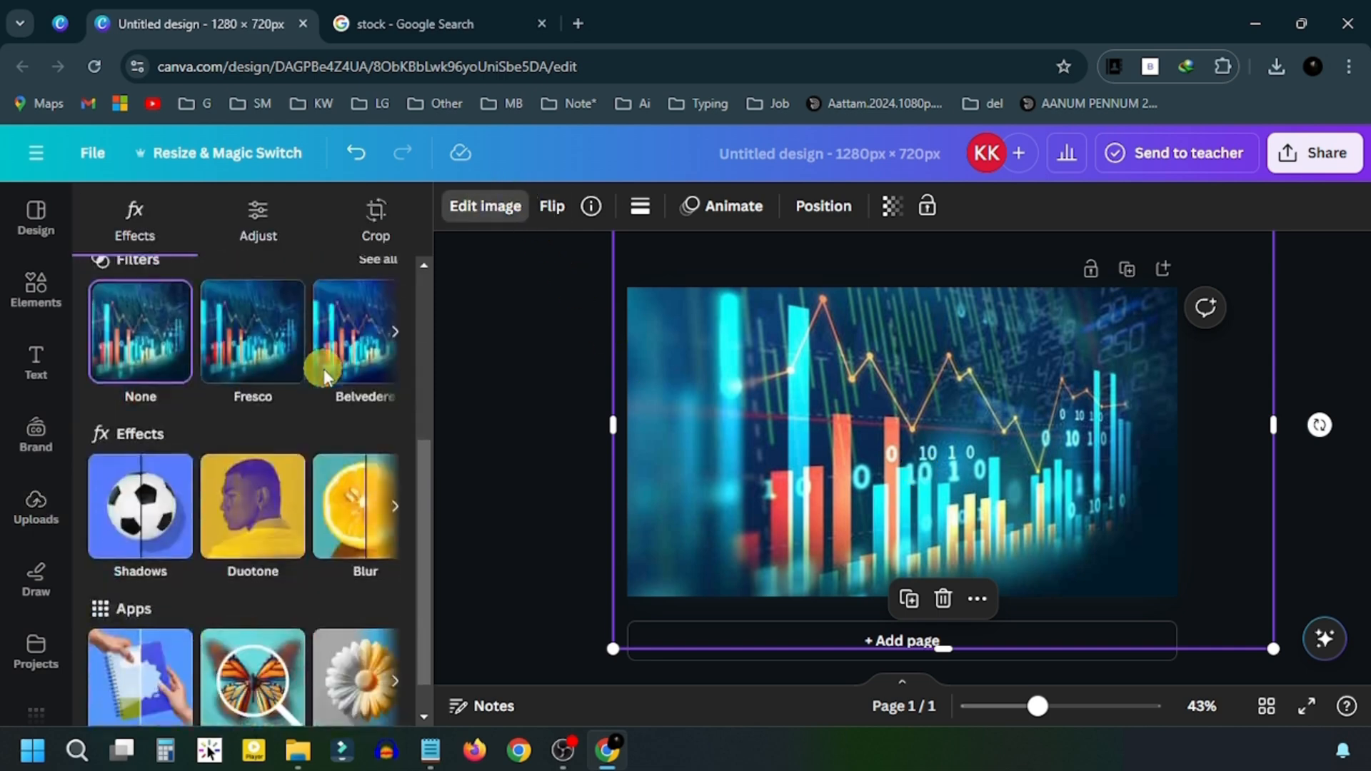
scroll(323, 368, down, 1)
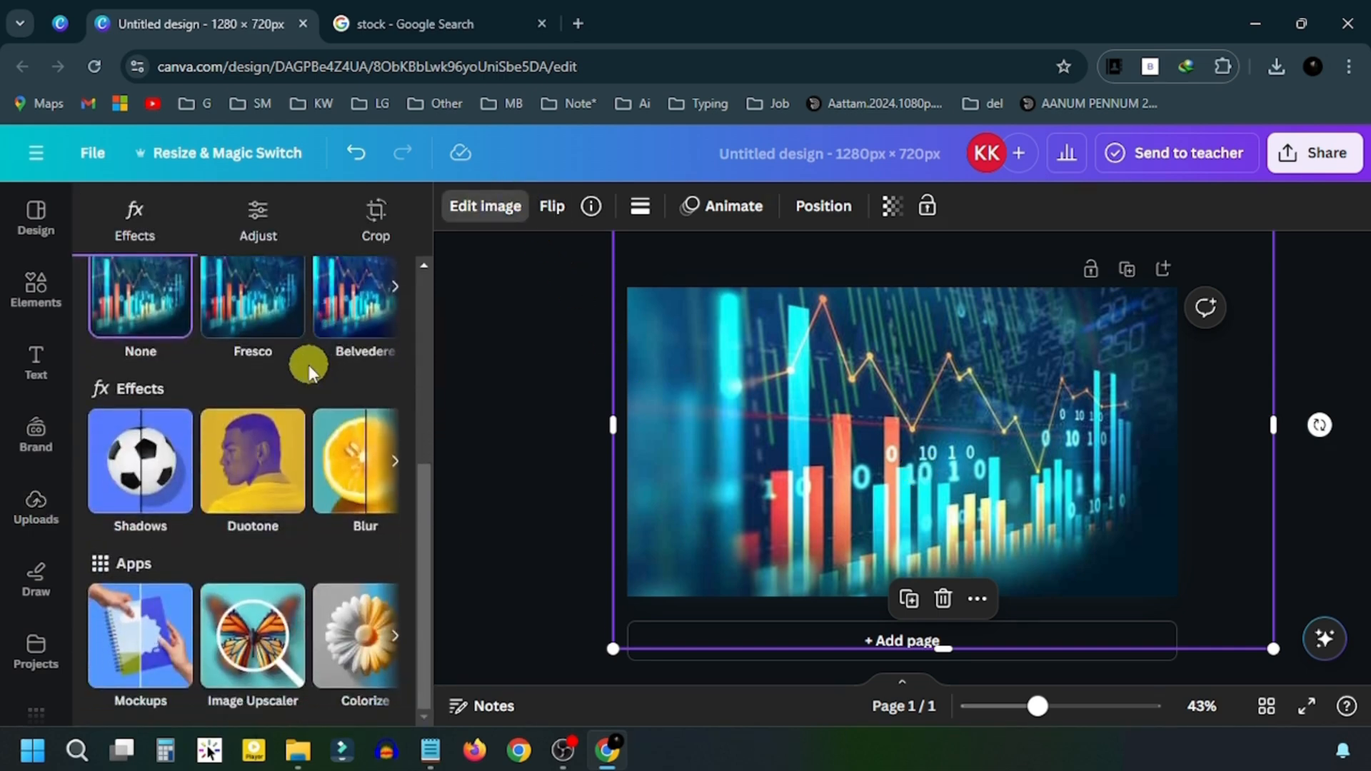
click(357, 461)
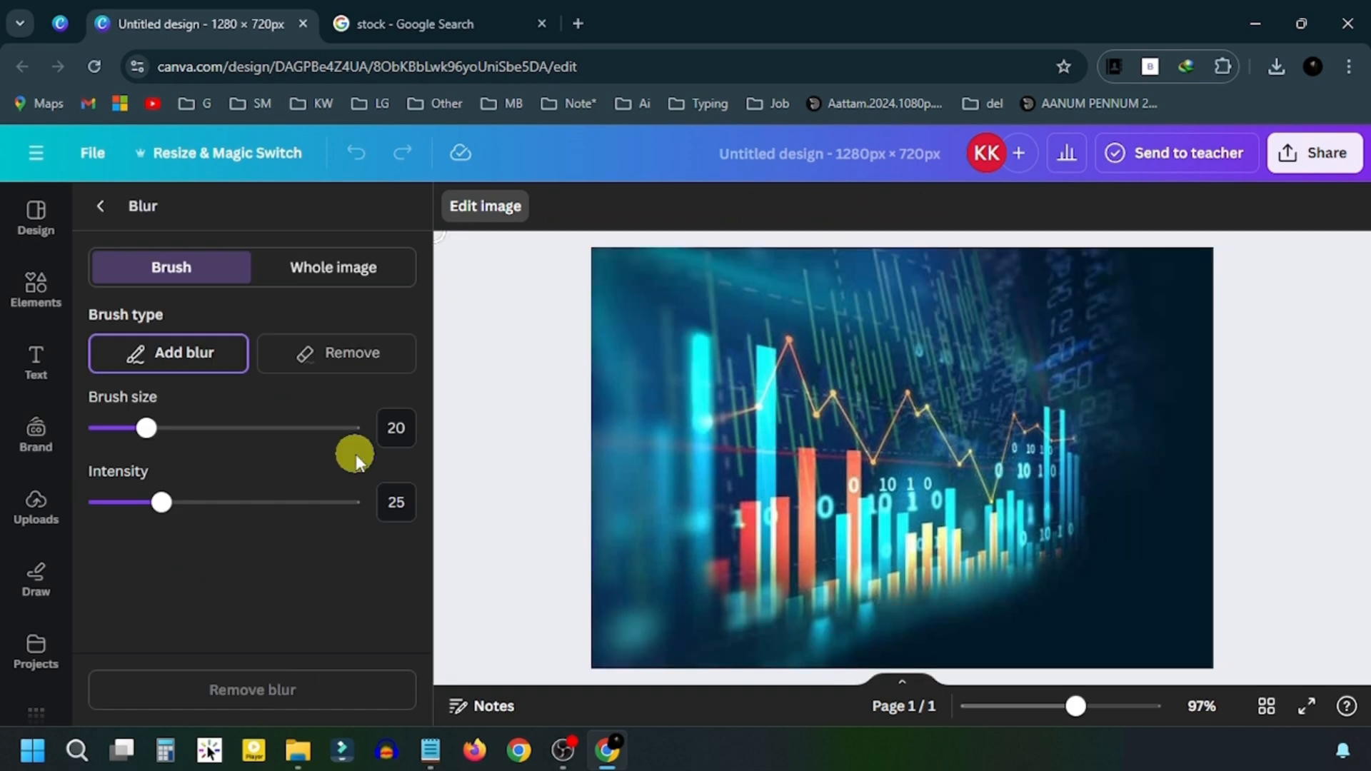
click(340, 271)
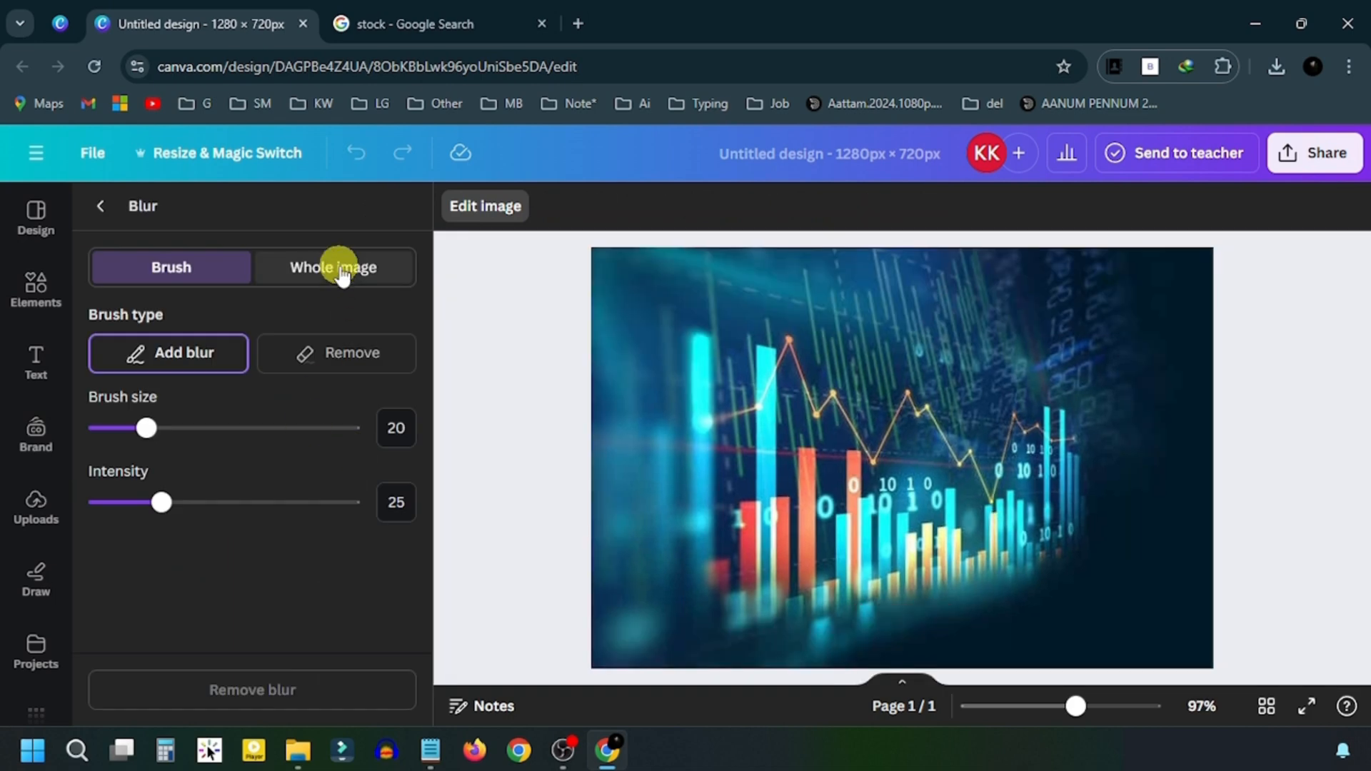
mouse_move(97, 356)
mouse_down()
mouse_move(197, 363)
mouse_move(185, 362)
mouse_up()
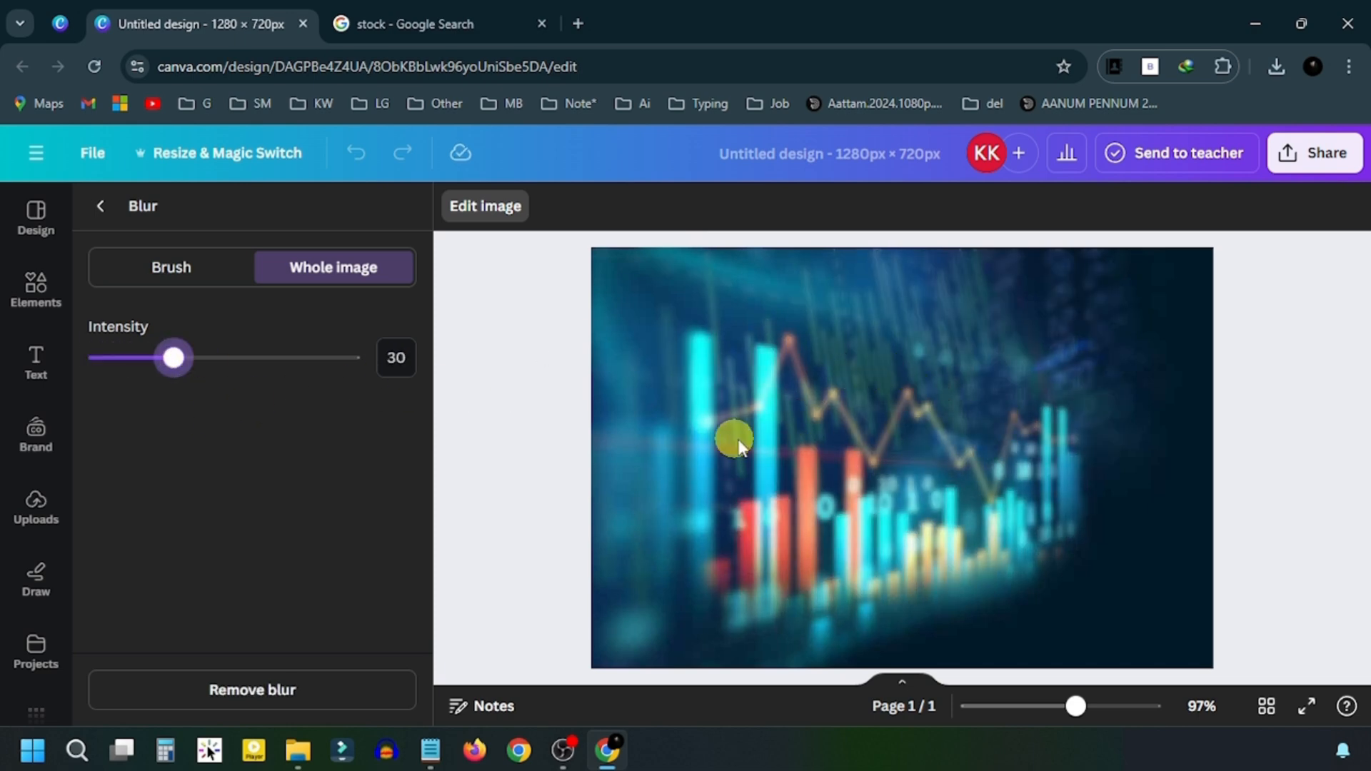
click(478, 207)
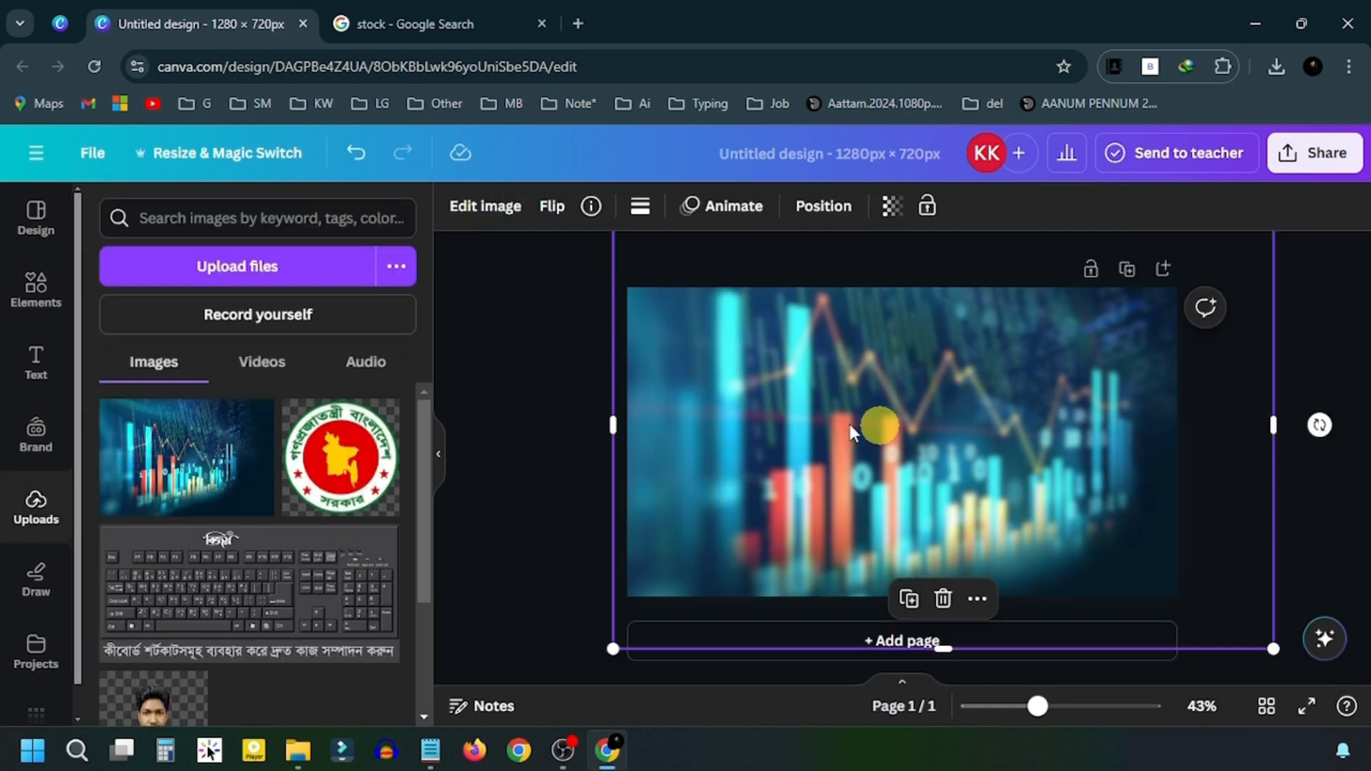
- Add a text box reading 'Thumbnail'
click(30, 360)
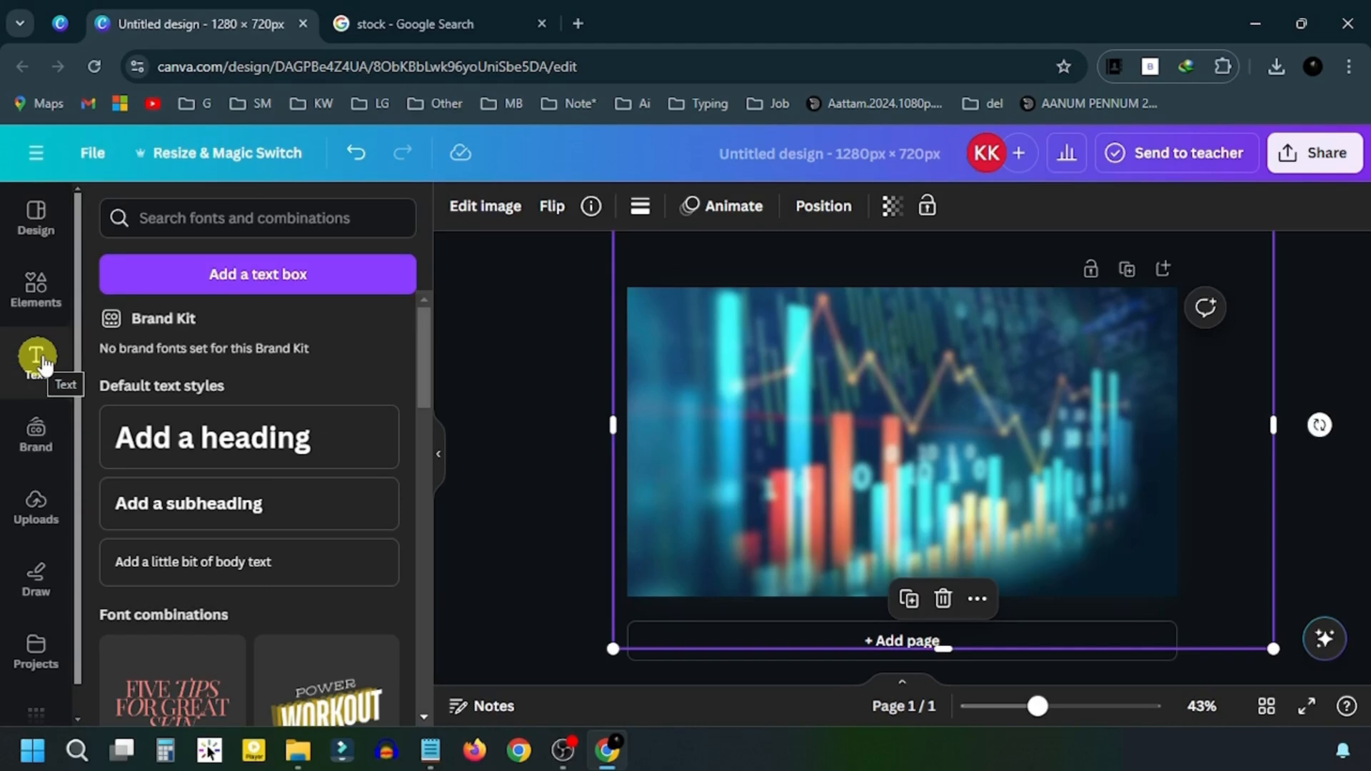
click(181, 277)
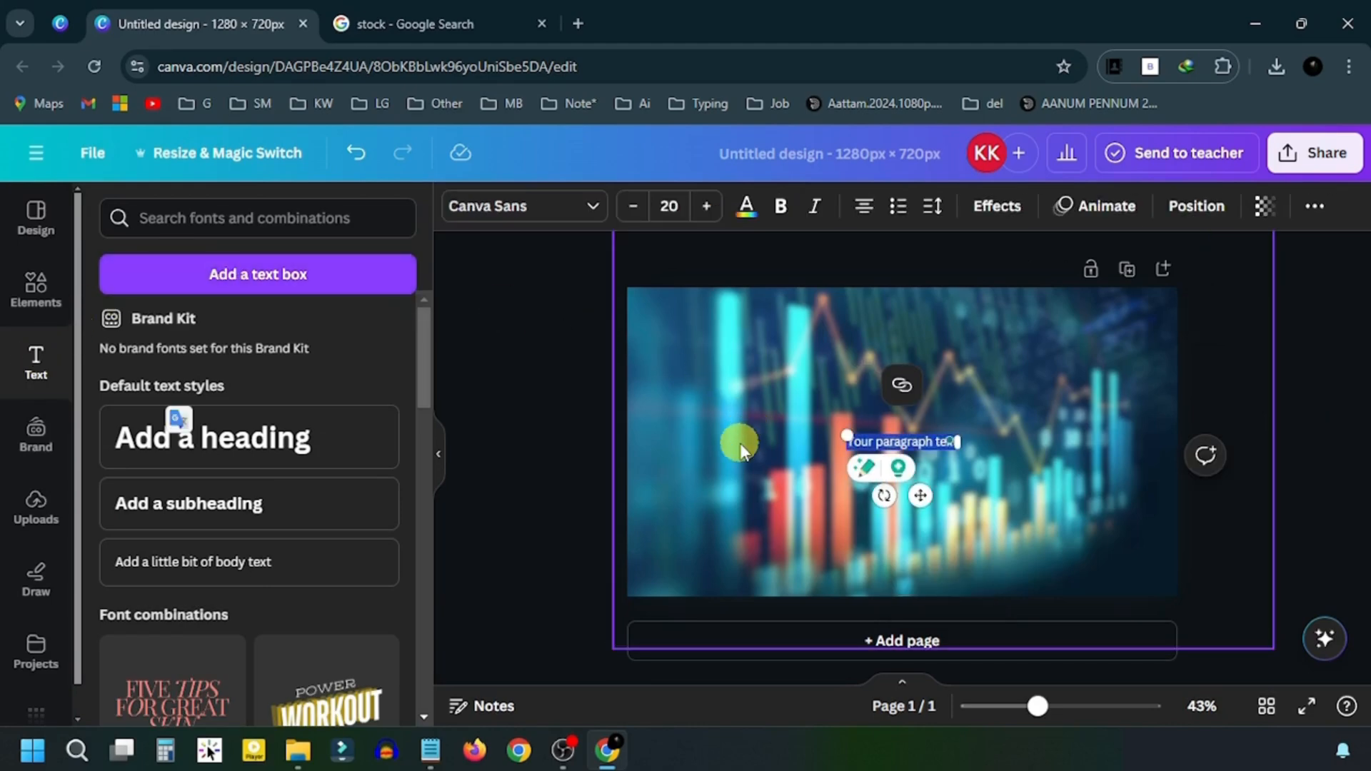
text(Thun)
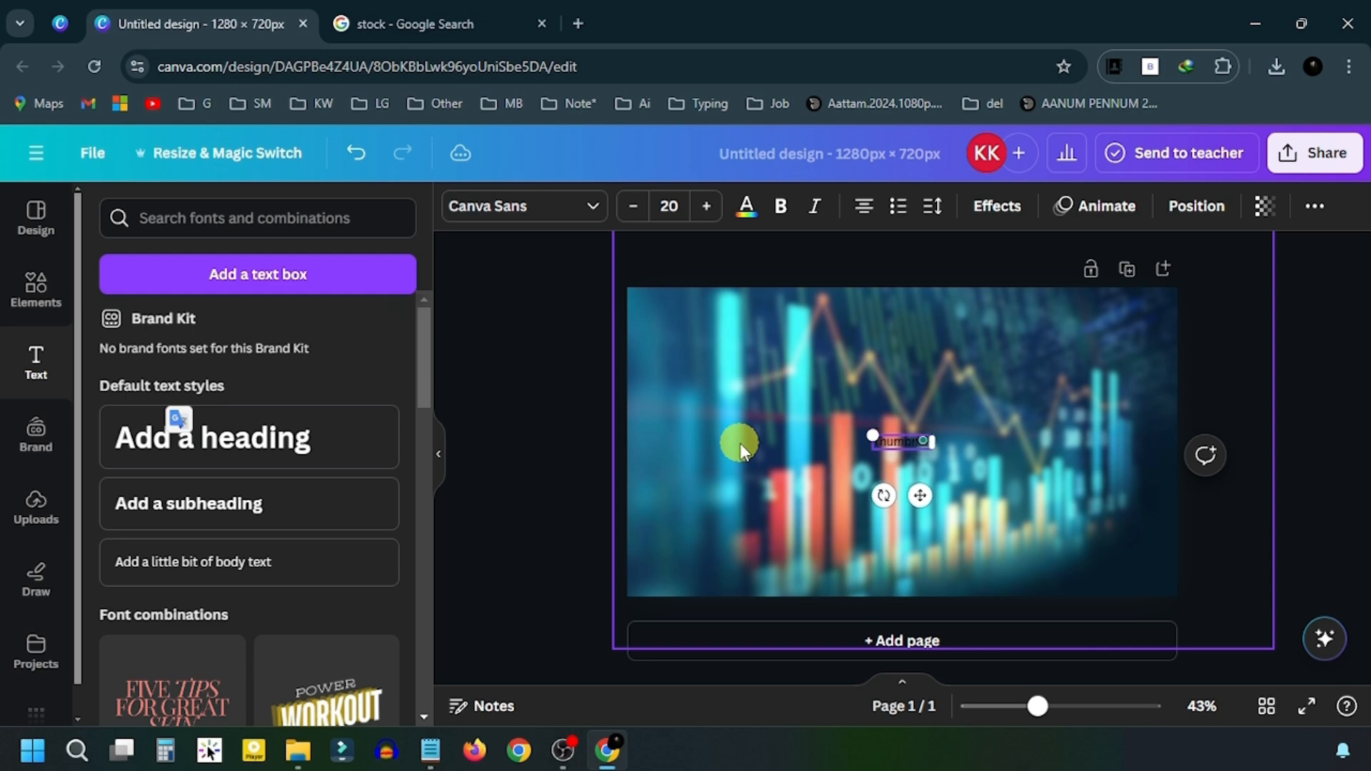
- Enlarge the headline to about size 107 and move it toward the top
click(707, 206)
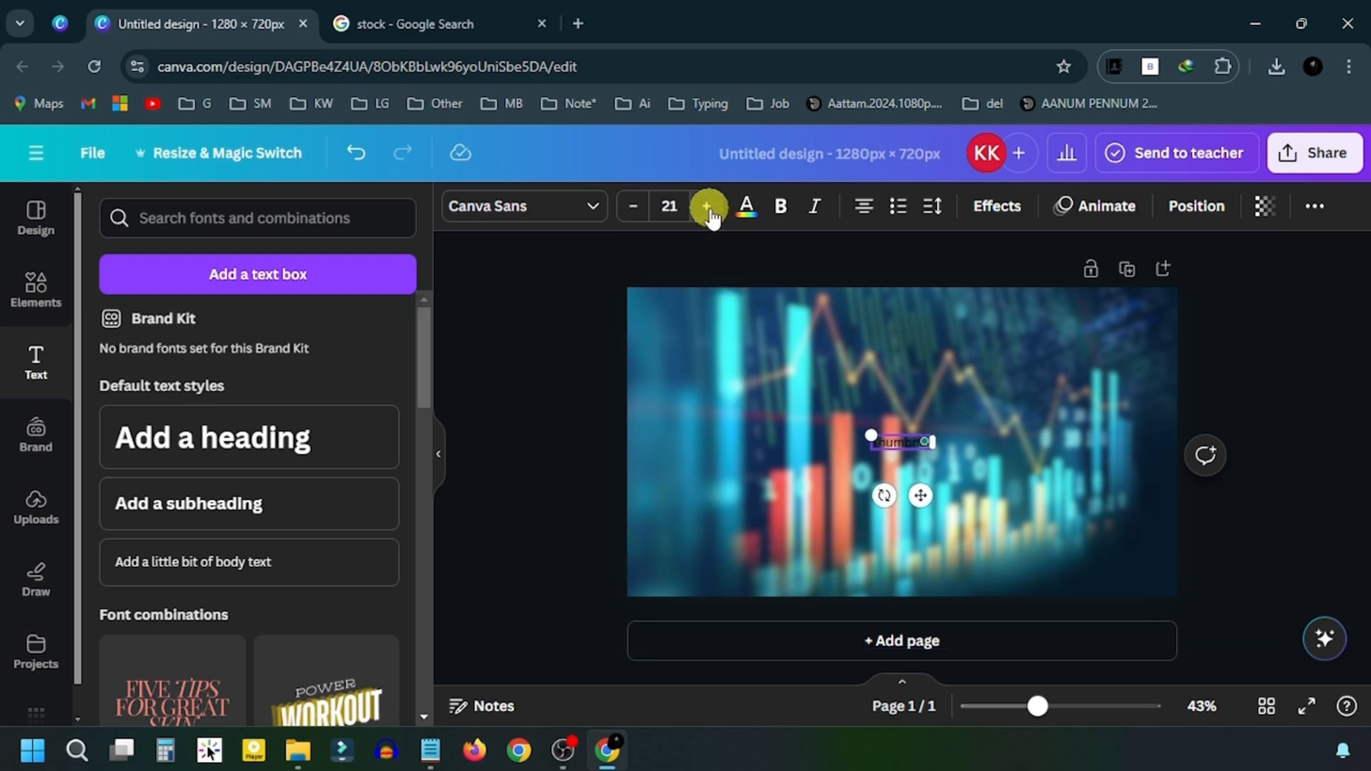
click(707, 206)
click(707, 206)
click(706, 206)
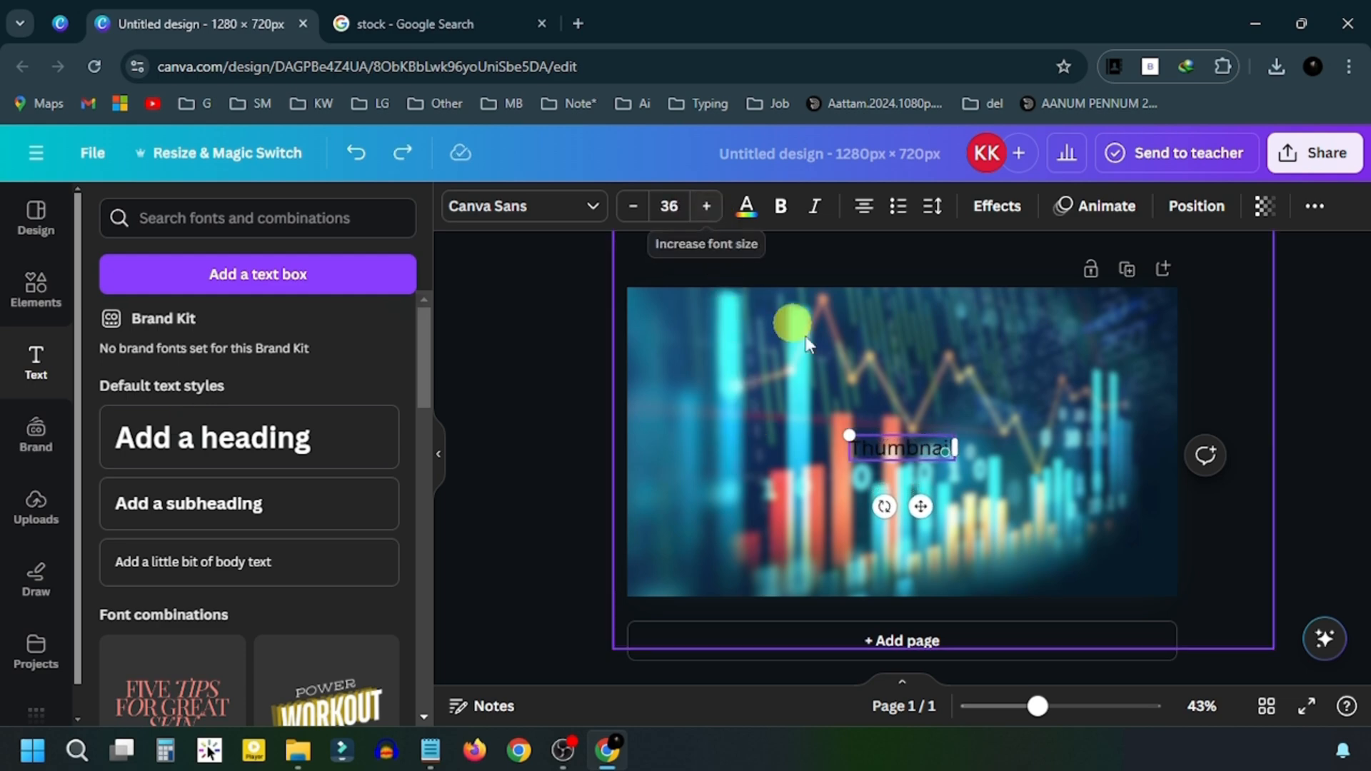
drag(849, 430, 658, 323)
drag(762, 425, 868, 358)
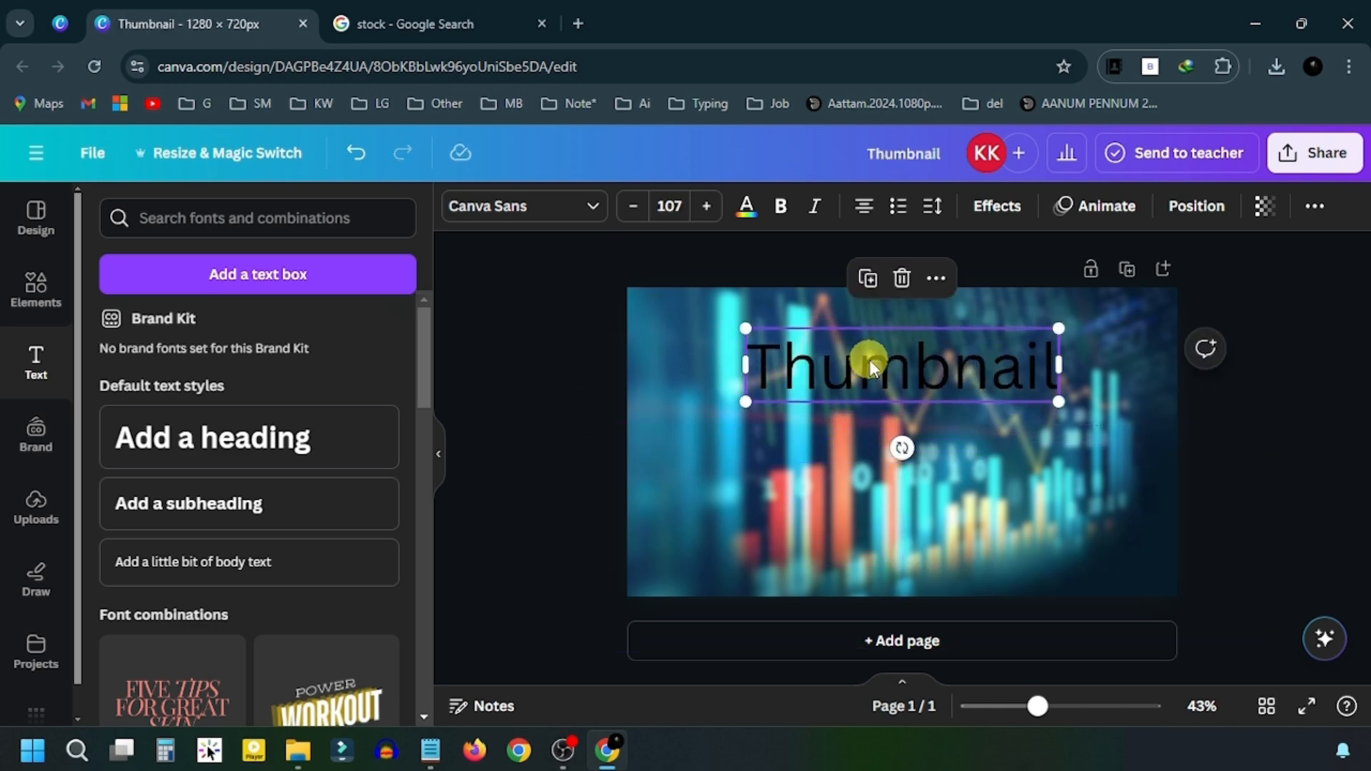
- Change the headline font to ITC Motter Corpus, found by searching 'itc'
click(582, 208)
click(245, 260)
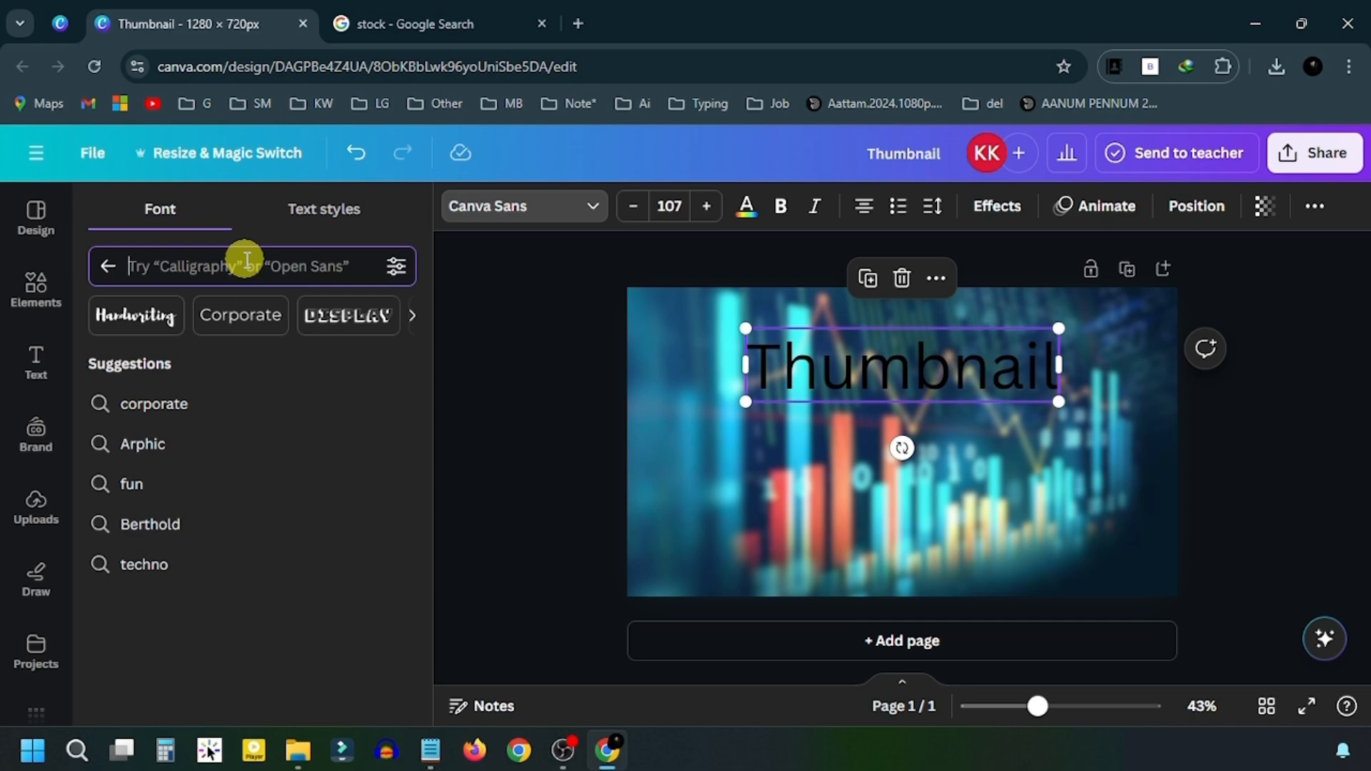
text(itc)
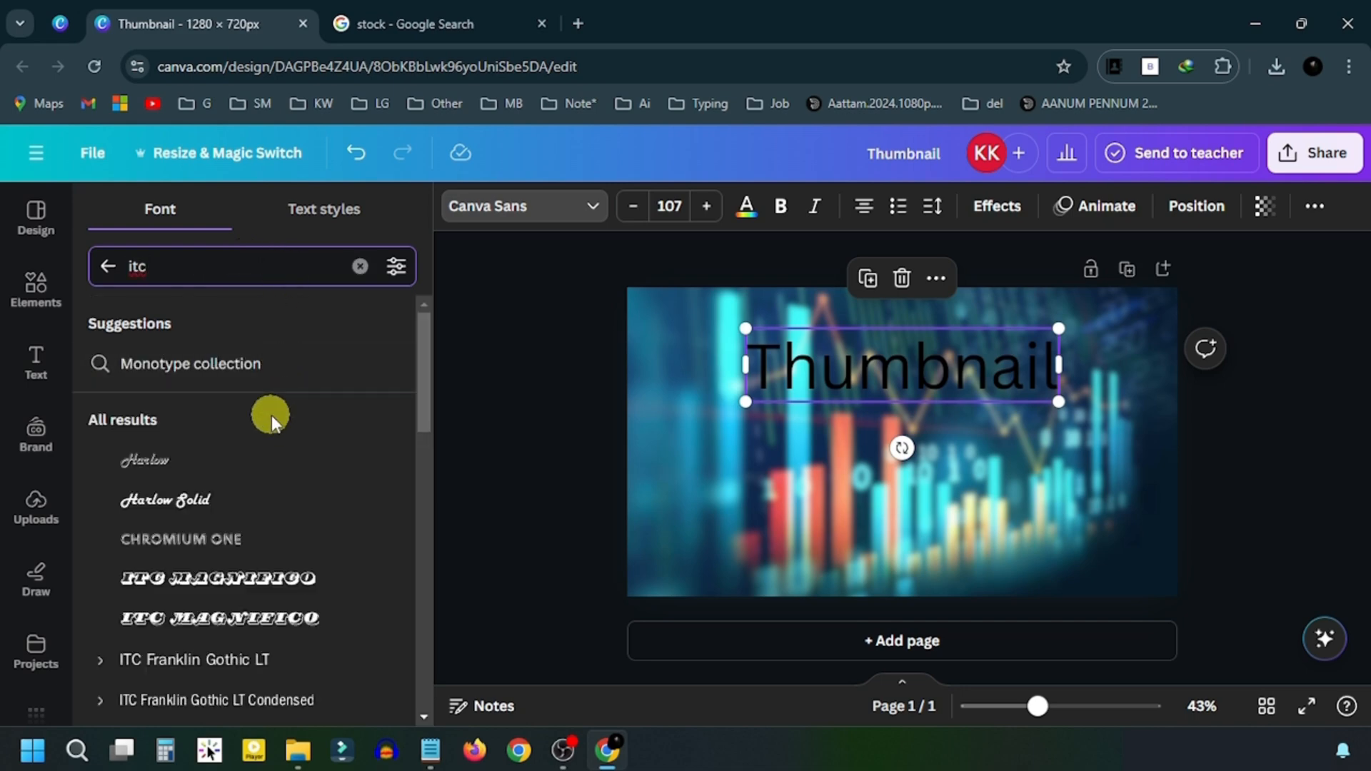
scroll(271, 414, down, 2)
scroll(273, 423, down, 4)
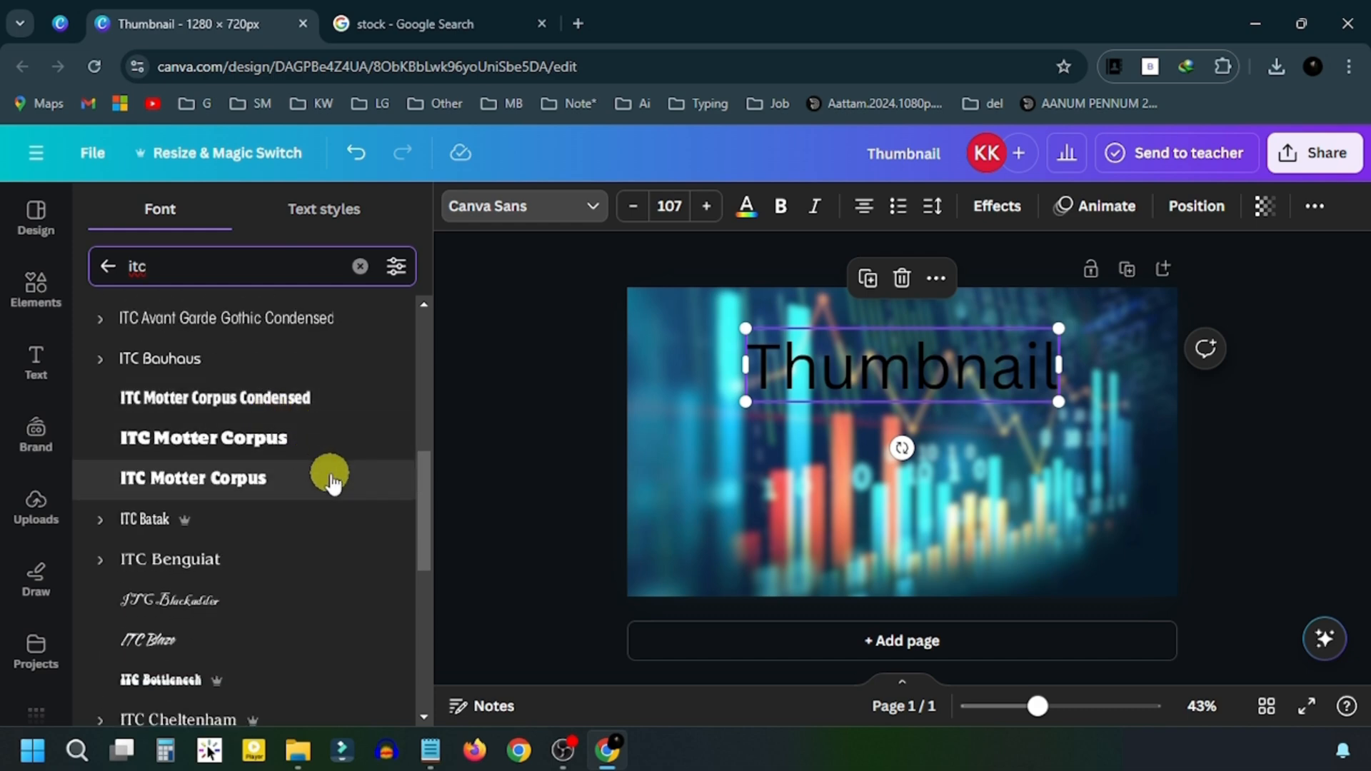
click(276, 482)
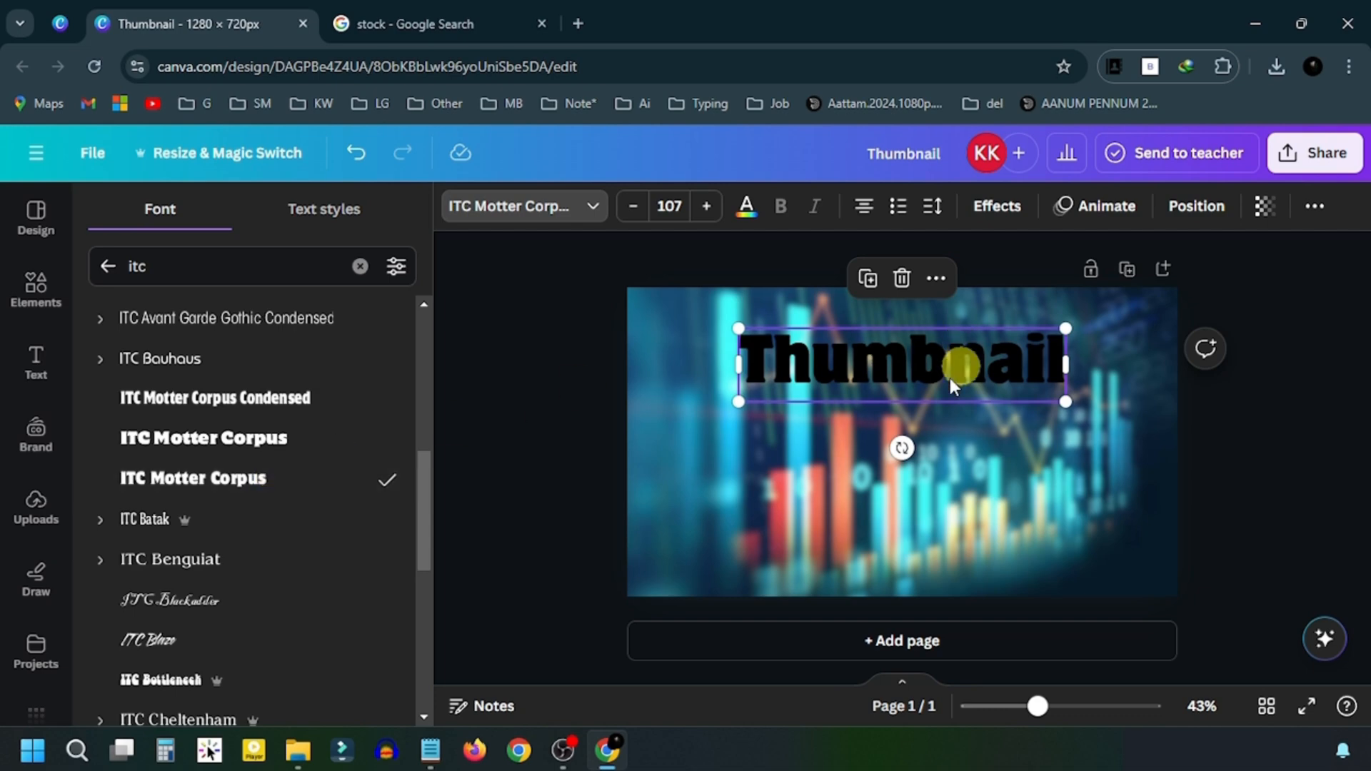
click(843, 365)
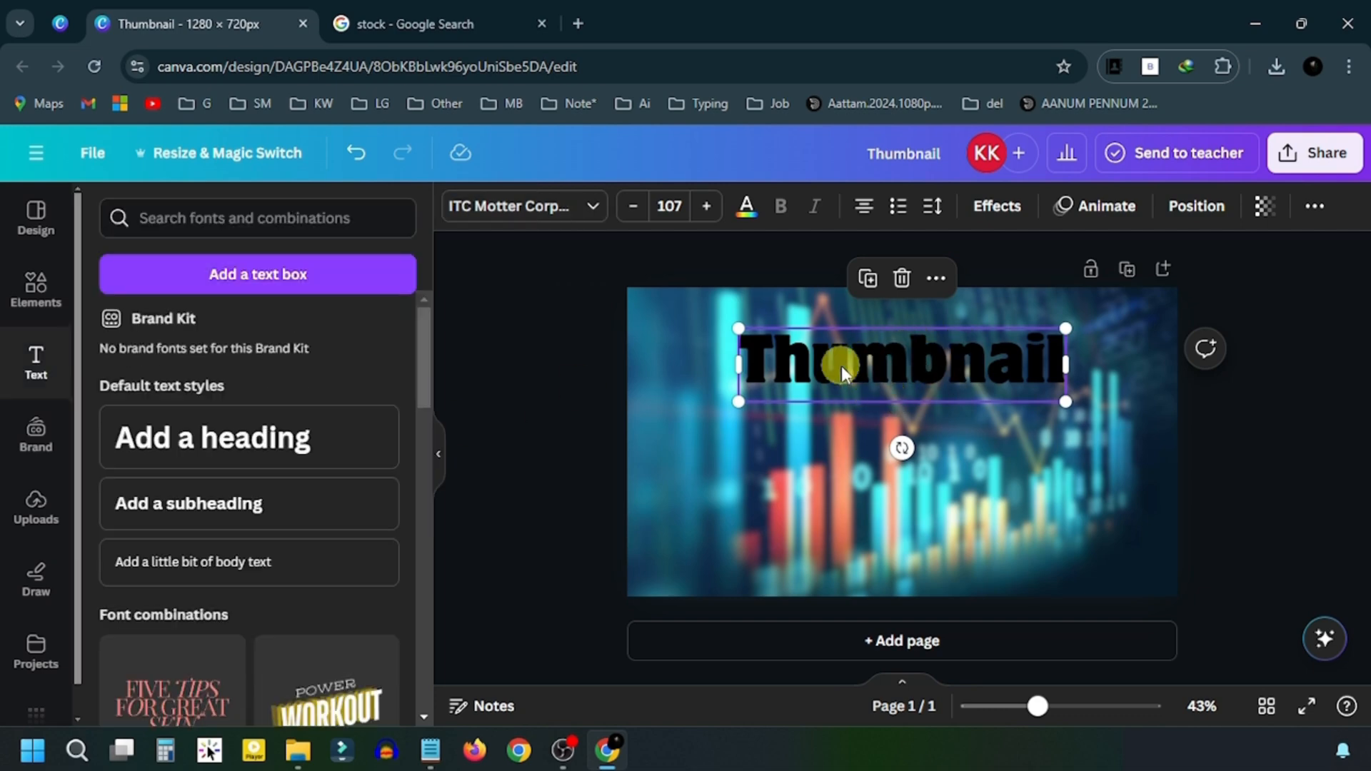
click(764, 444)
- Color the headline light cyan #ccfbfd and nudge it slightly lower
click(885, 350)
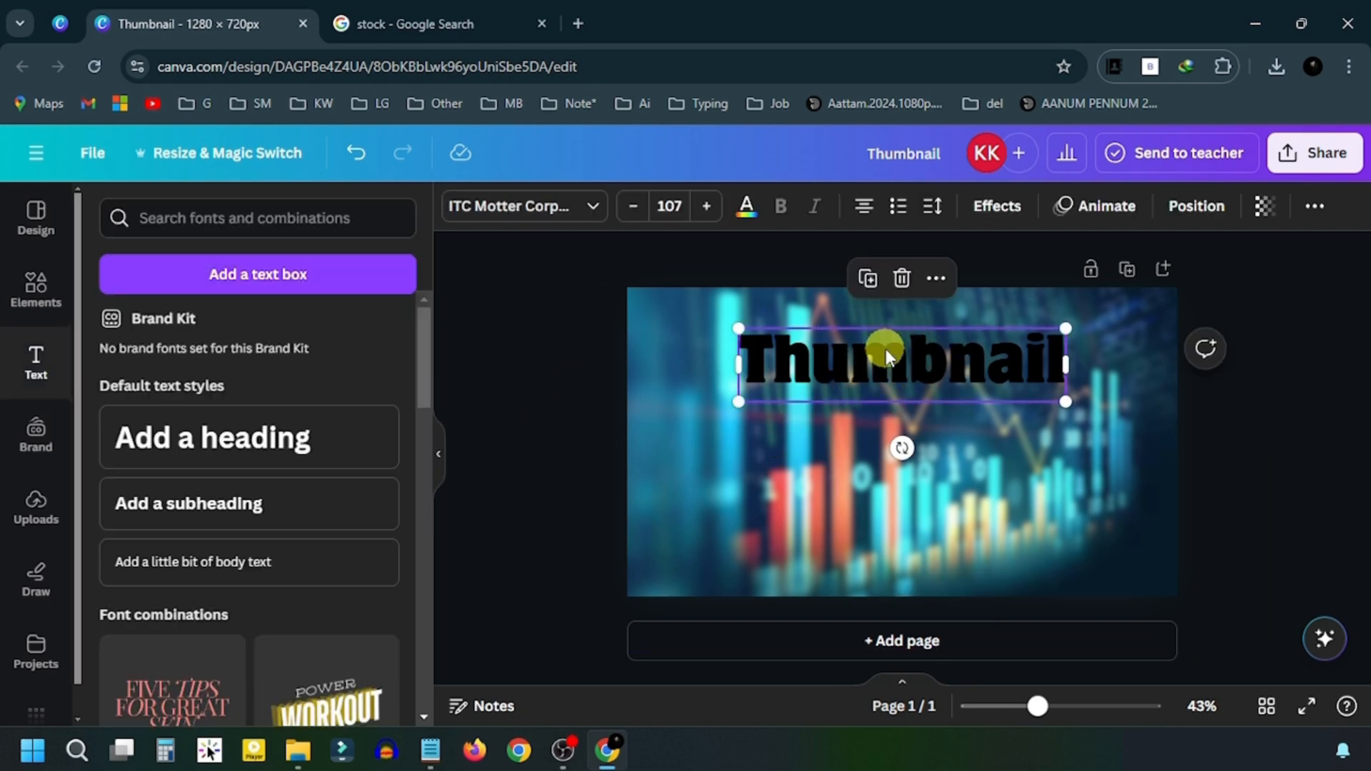
click(746, 206)
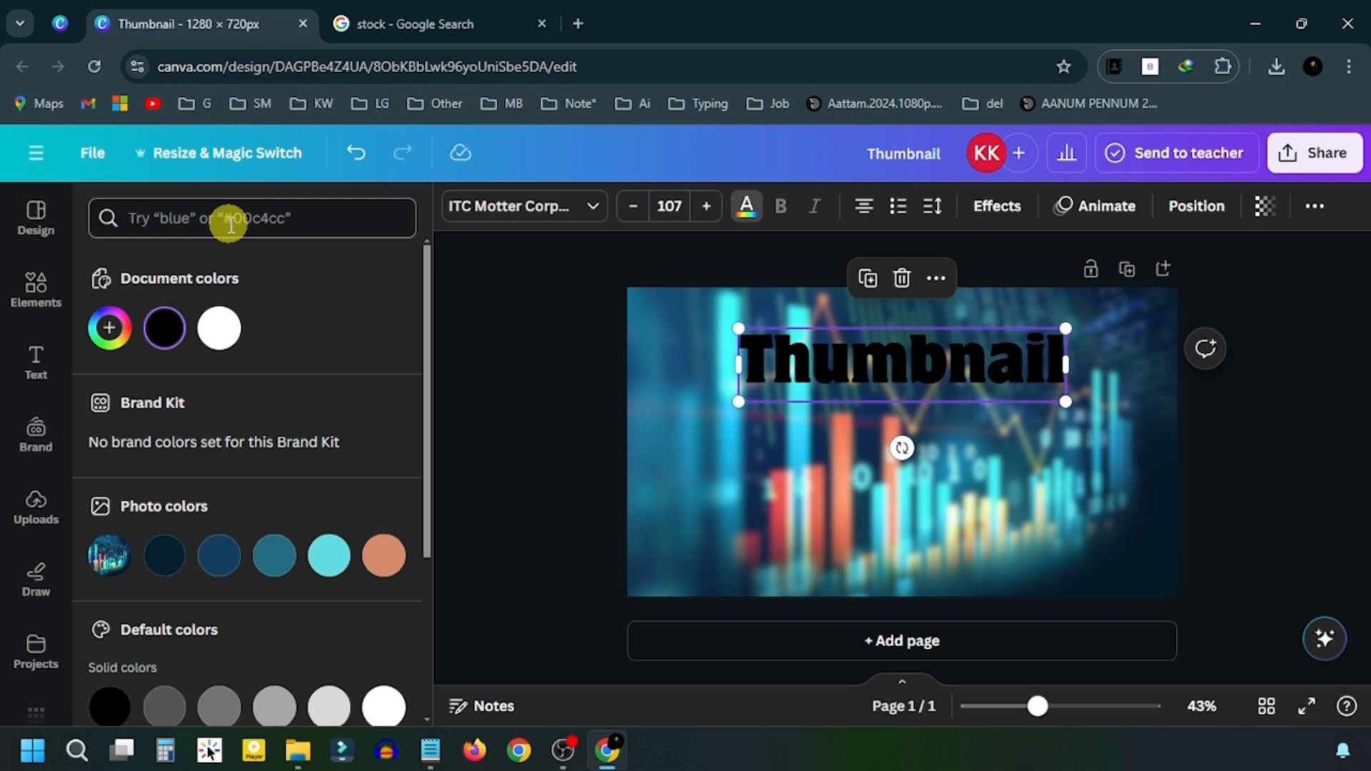
scroll(319, 383, down, 3)
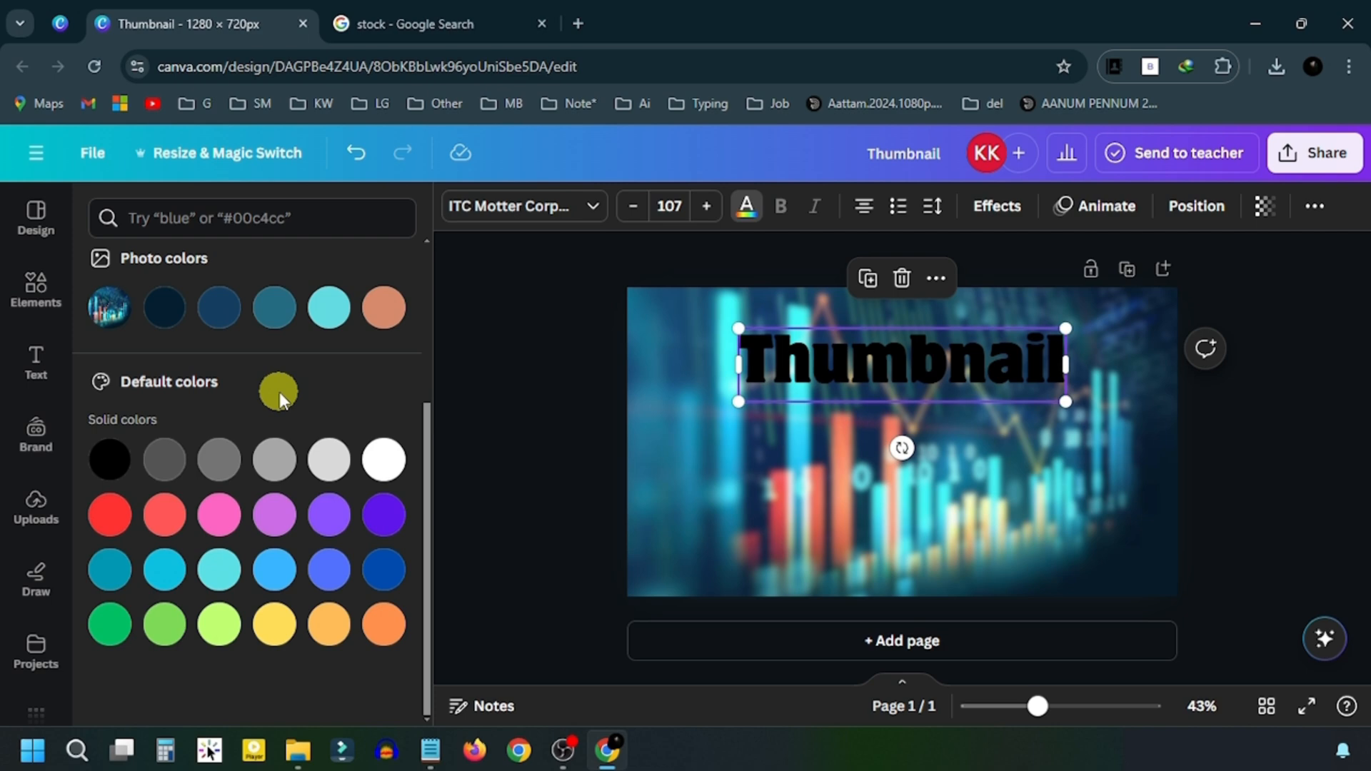
scroll(279, 392, up, 3)
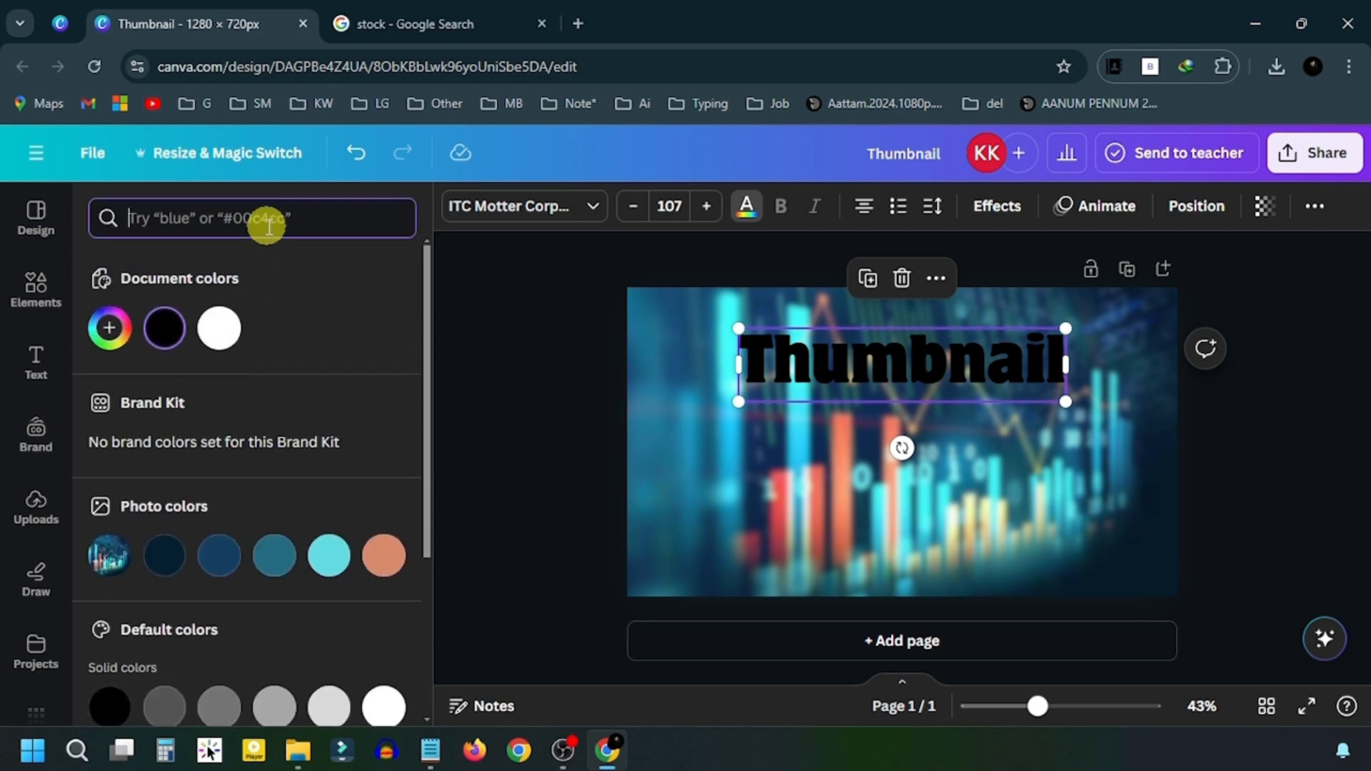
text(#ccfbfd)
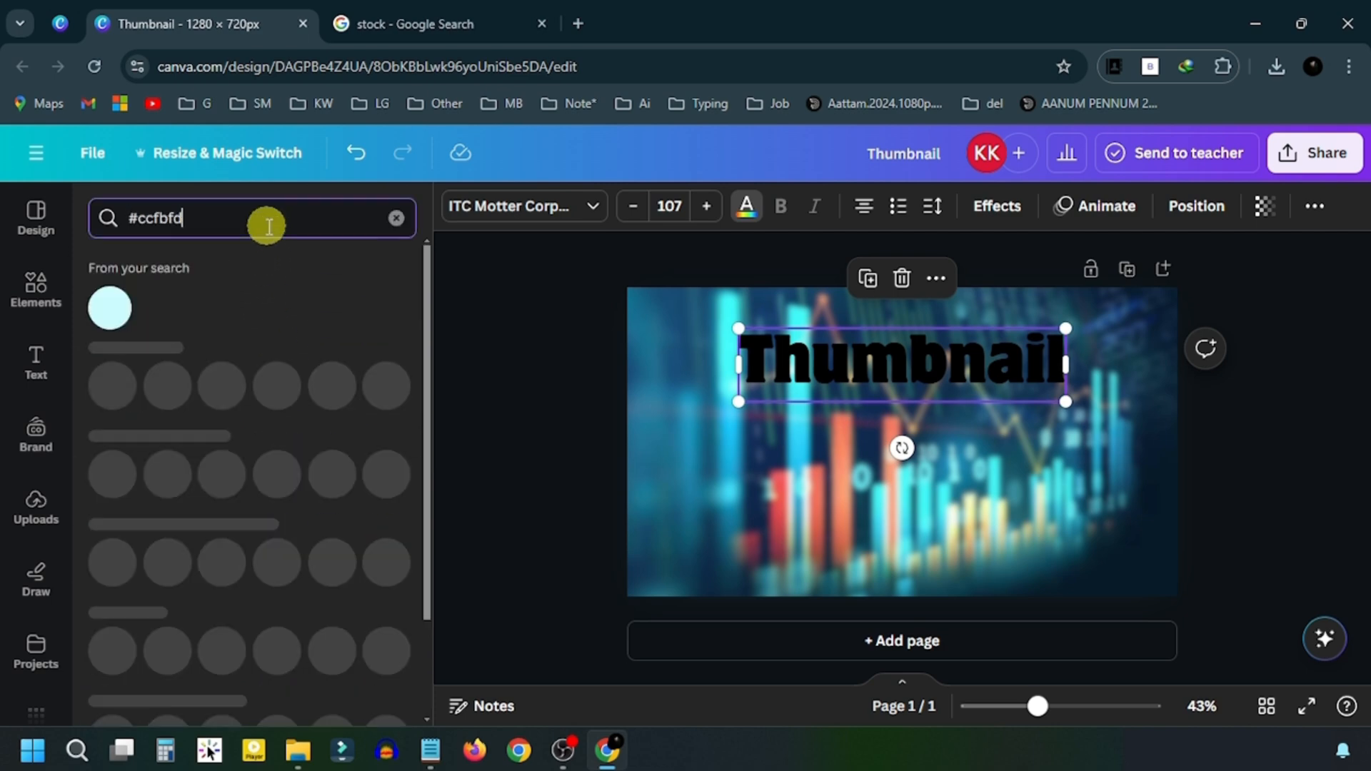
click(110, 308)
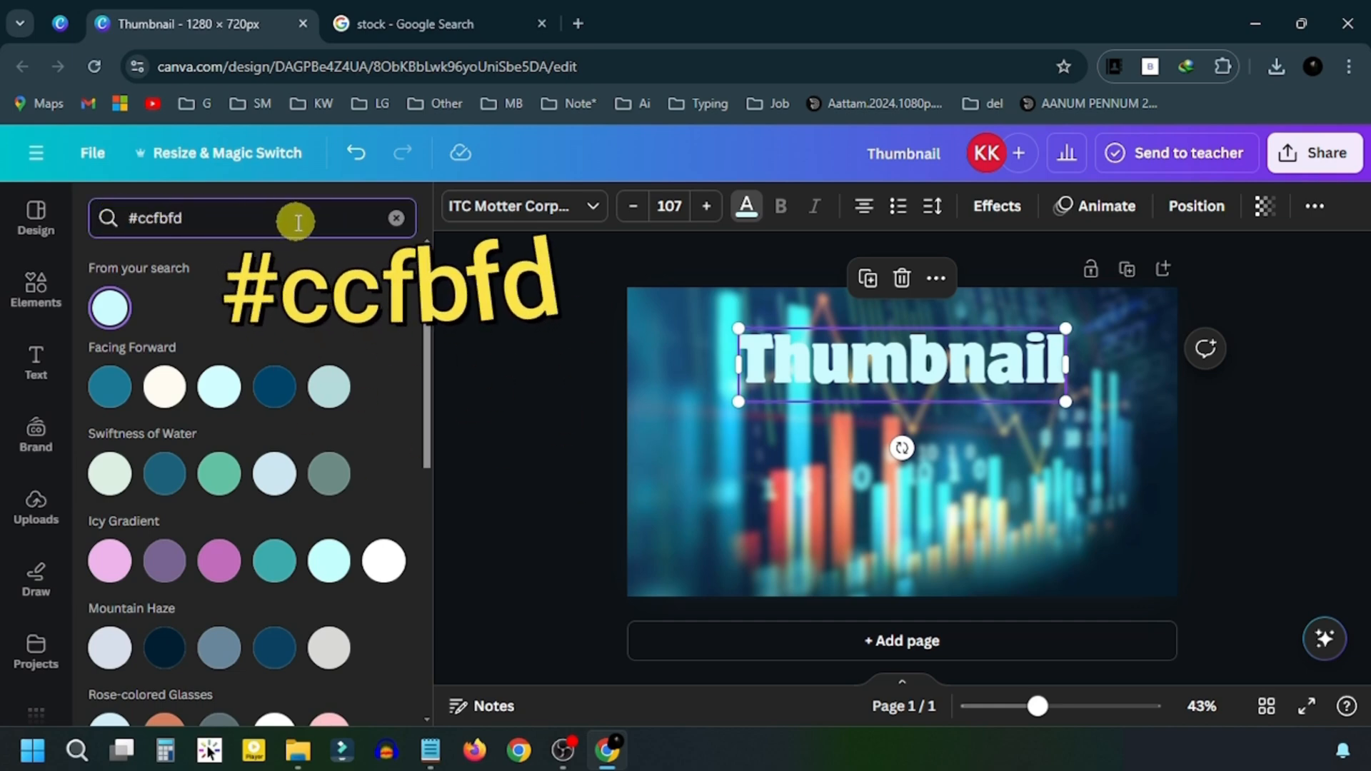
drag(864, 353, 864, 383)
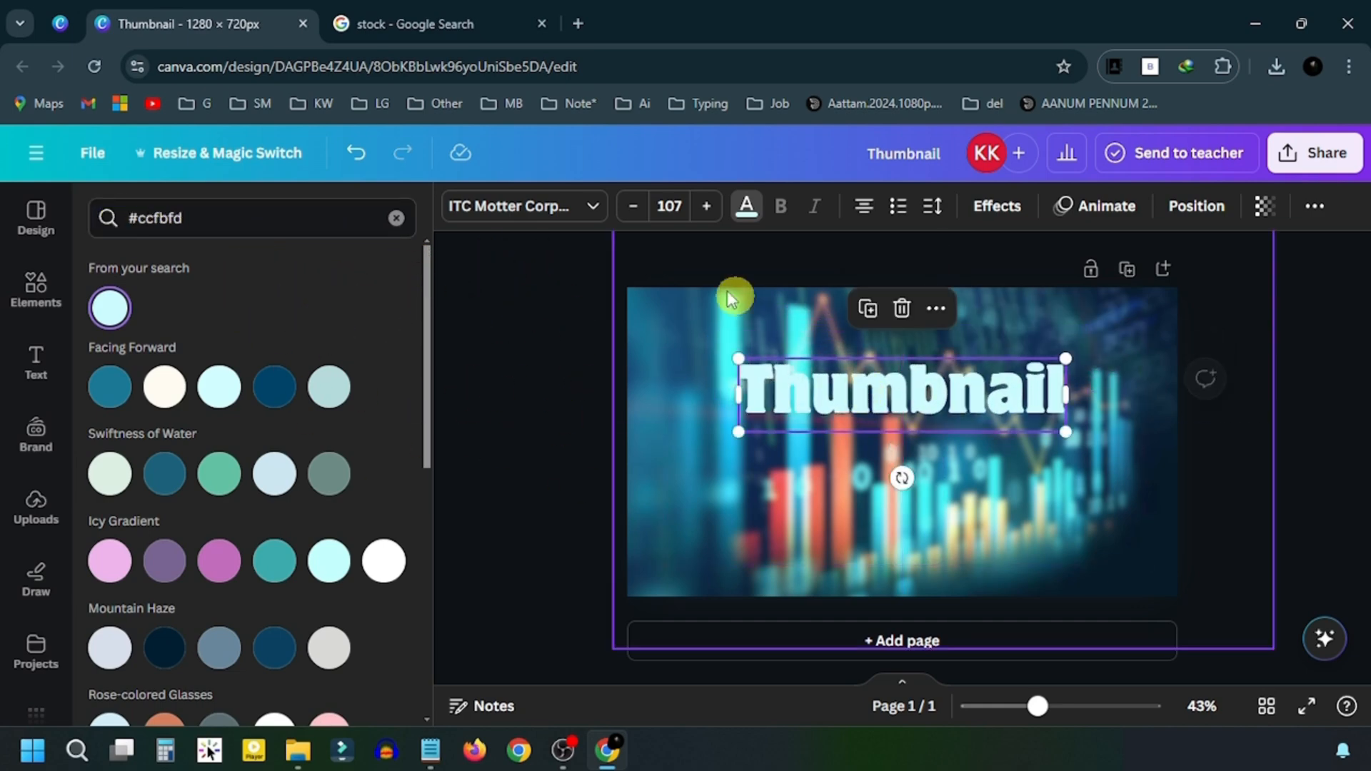
- Set the headline font size to 157 and move it to the top centre
click(674, 207)
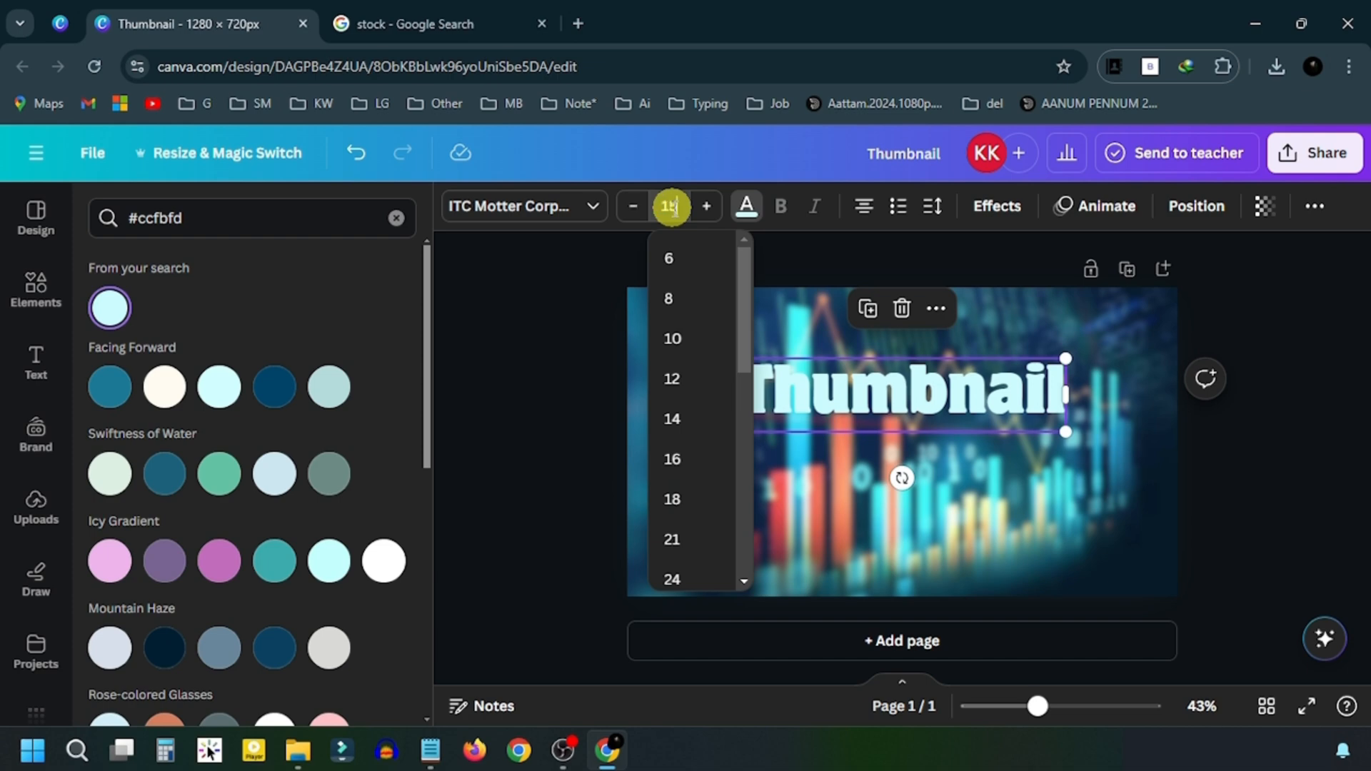
text(157)
key(Return)
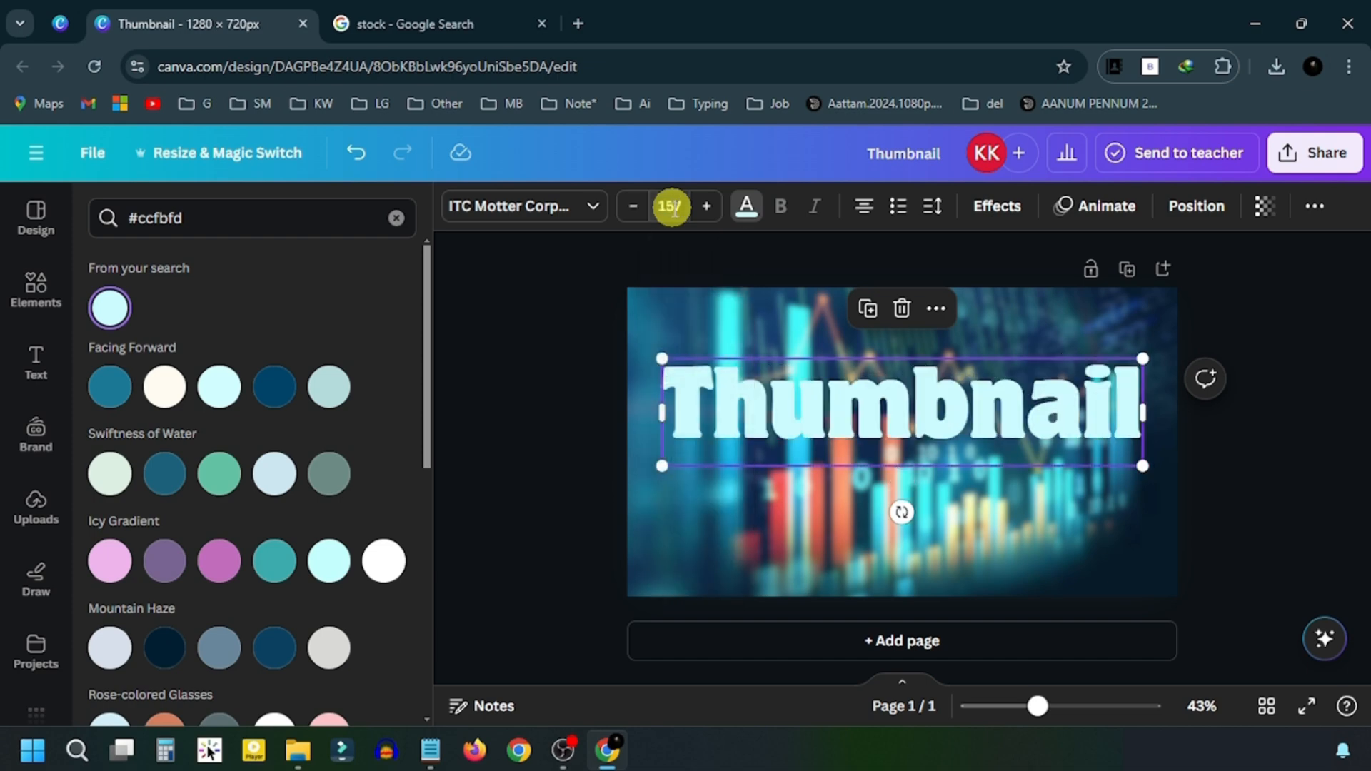
drag(892, 423, 889, 341)
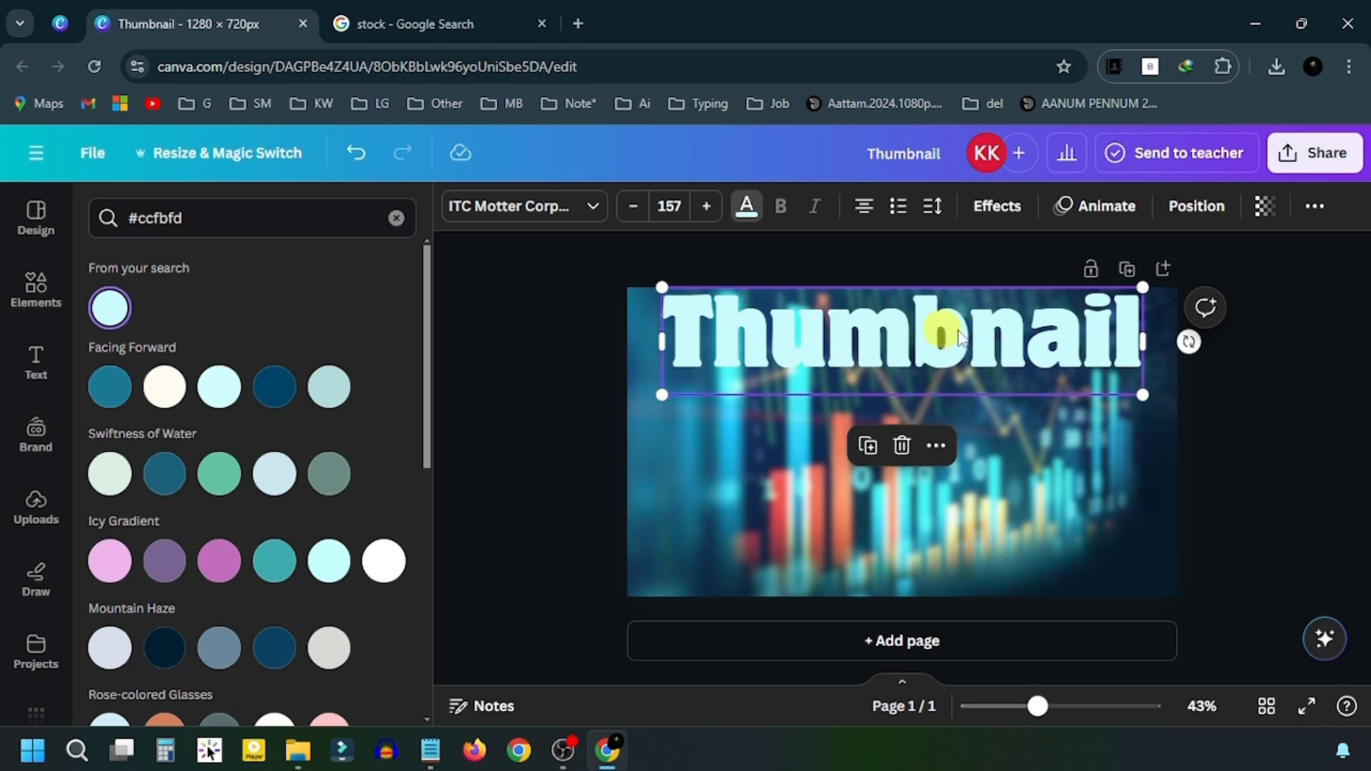
click(800, 430)
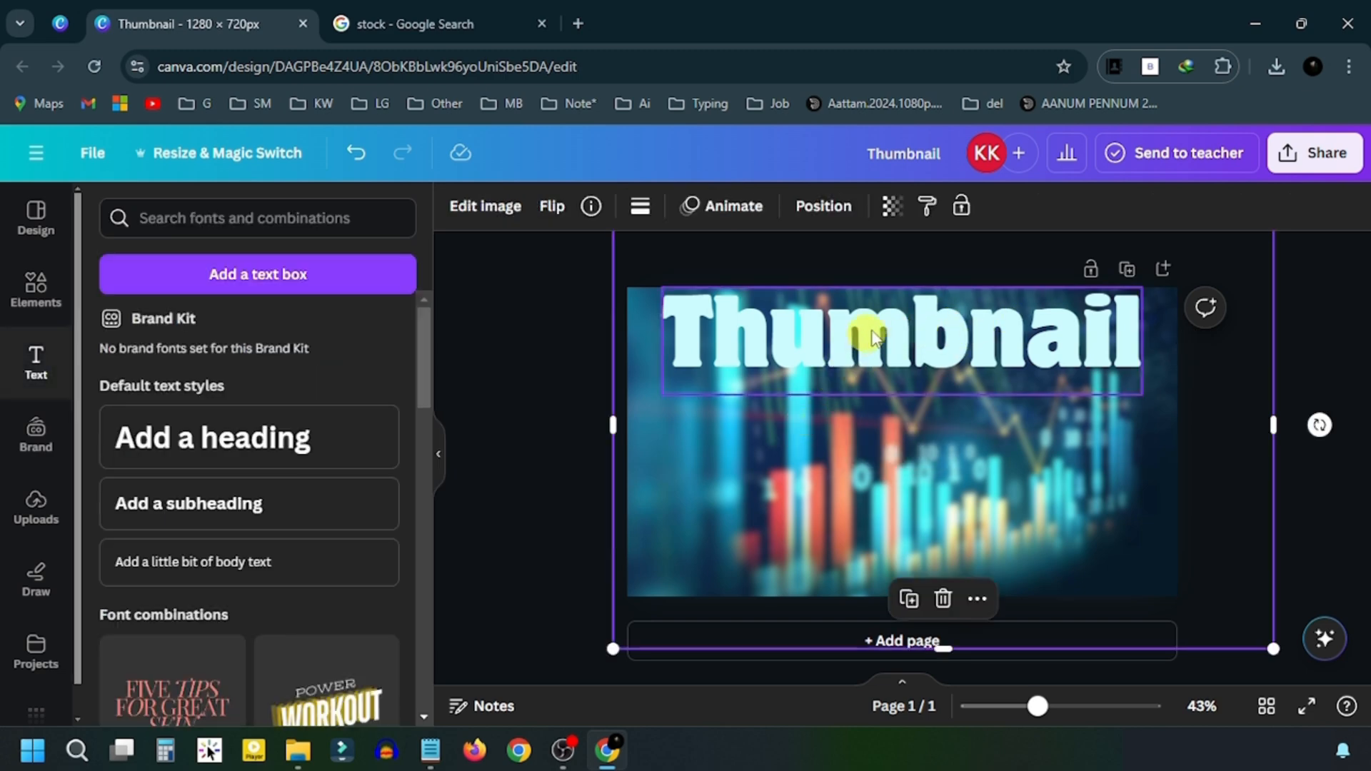
- Switch the headline to all capitals so it reads 'THUMBNAIL'
click(883, 326)
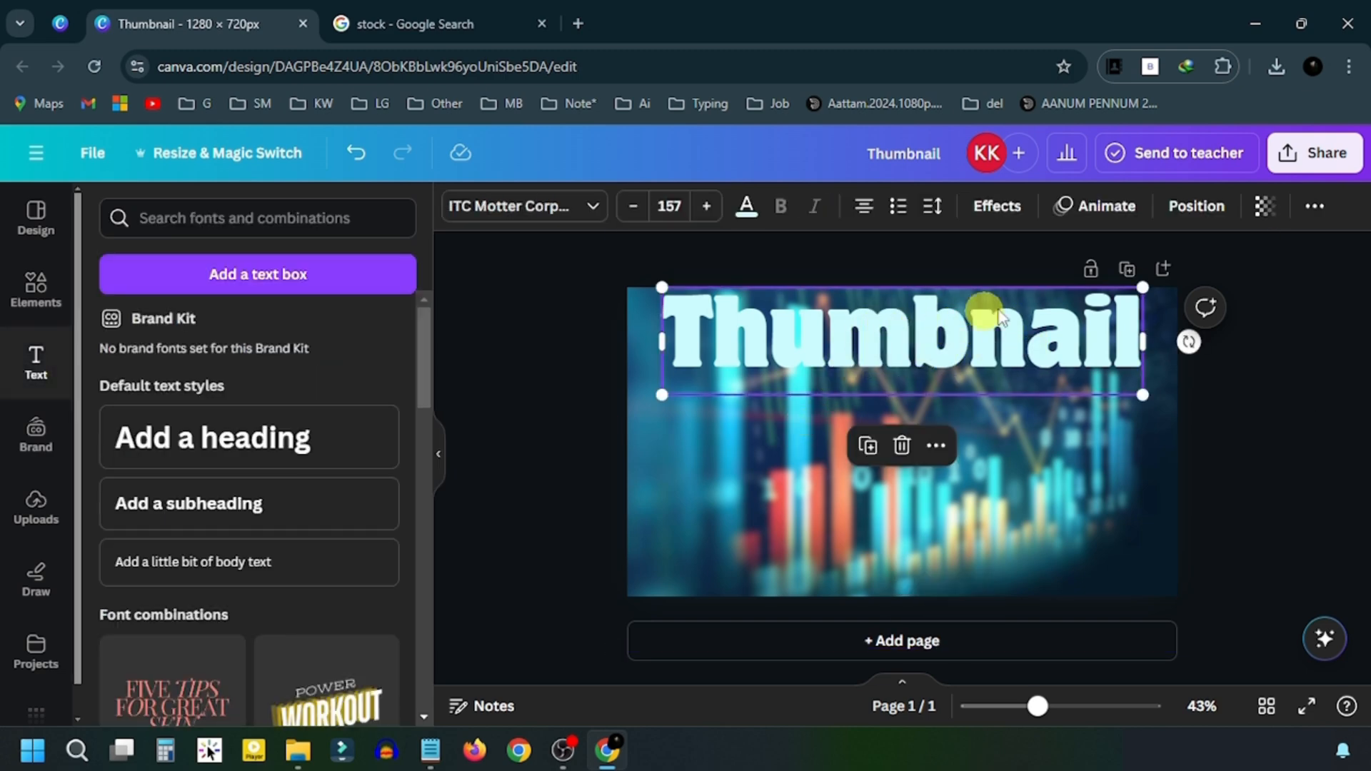
click(1320, 209)
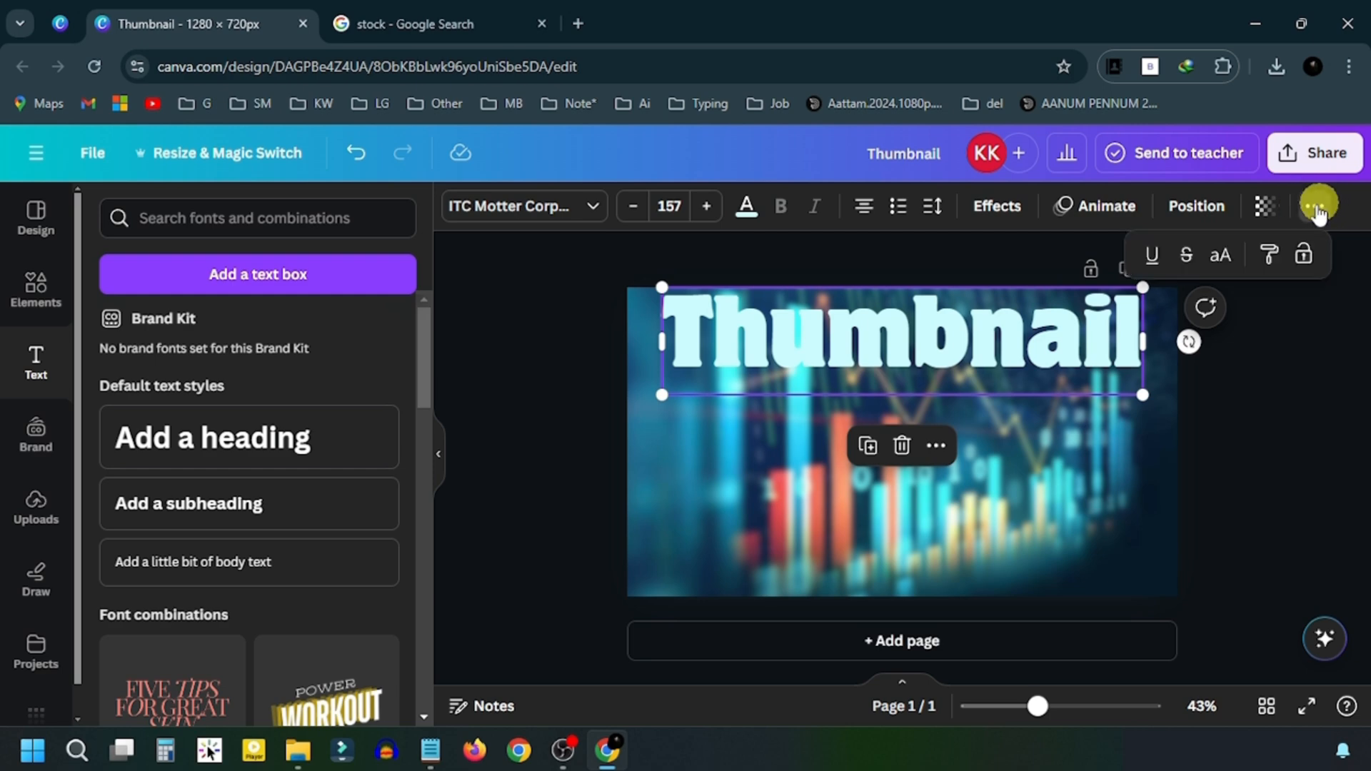
click(1222, 259)
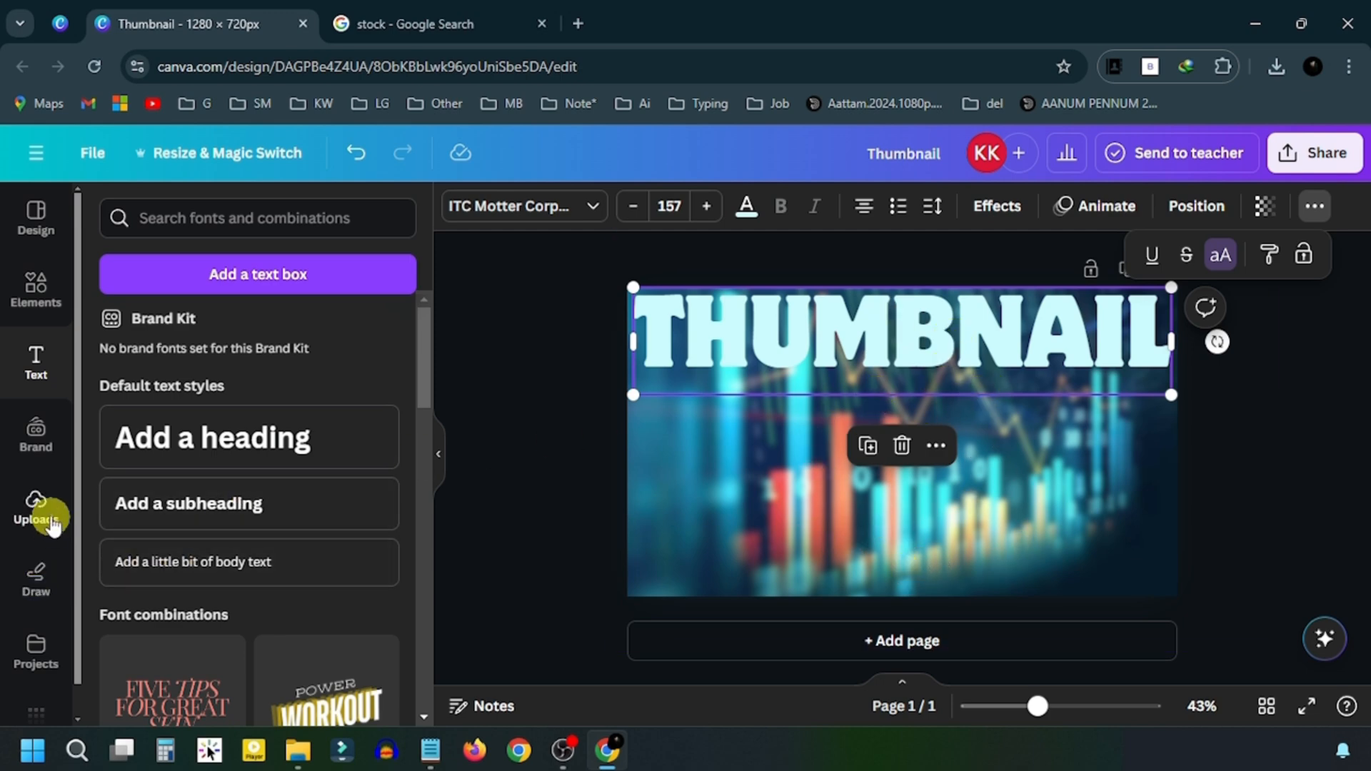
click(48, 515)
- Add the person cut-out photo from Uploads and enlarge it at the bottom centre
click(221, 268)
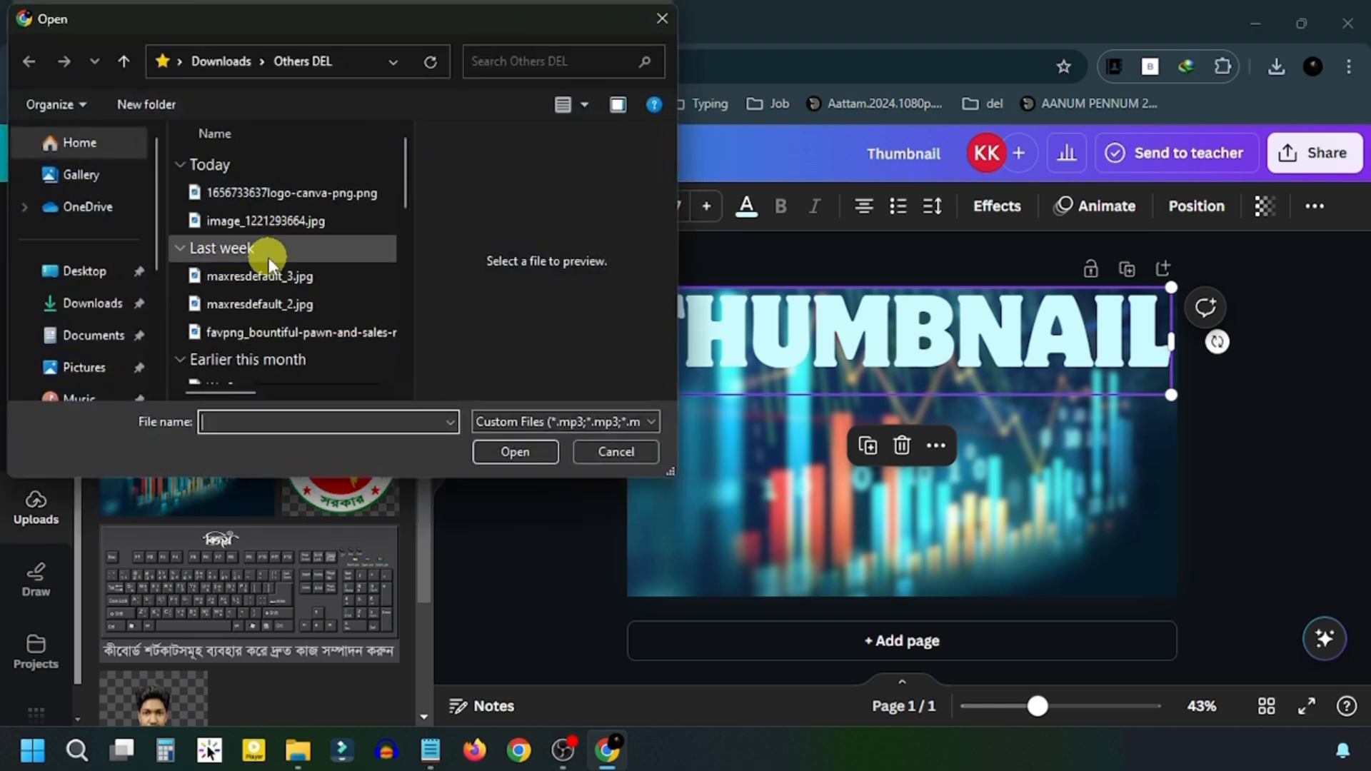
click(627, 452)
scroll(178, 538, down, 3)
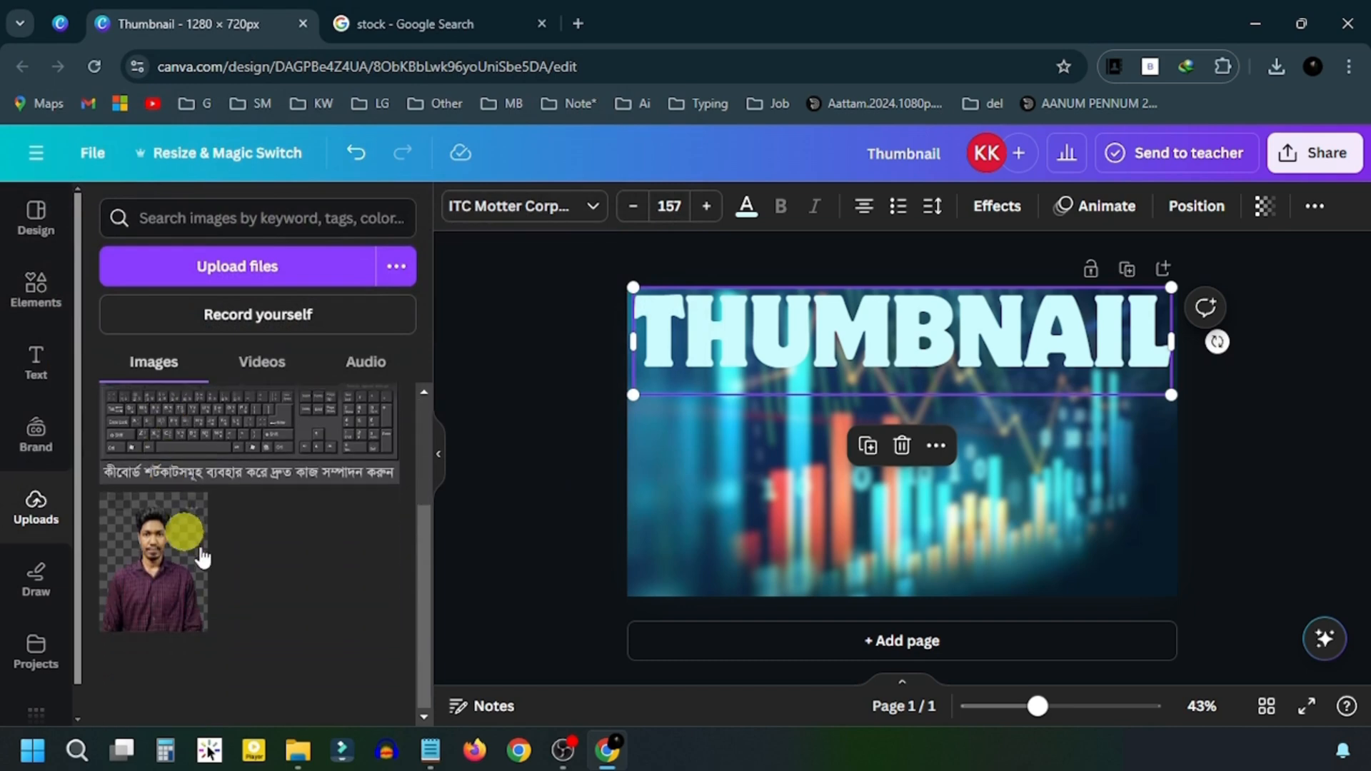
click(159, 571)
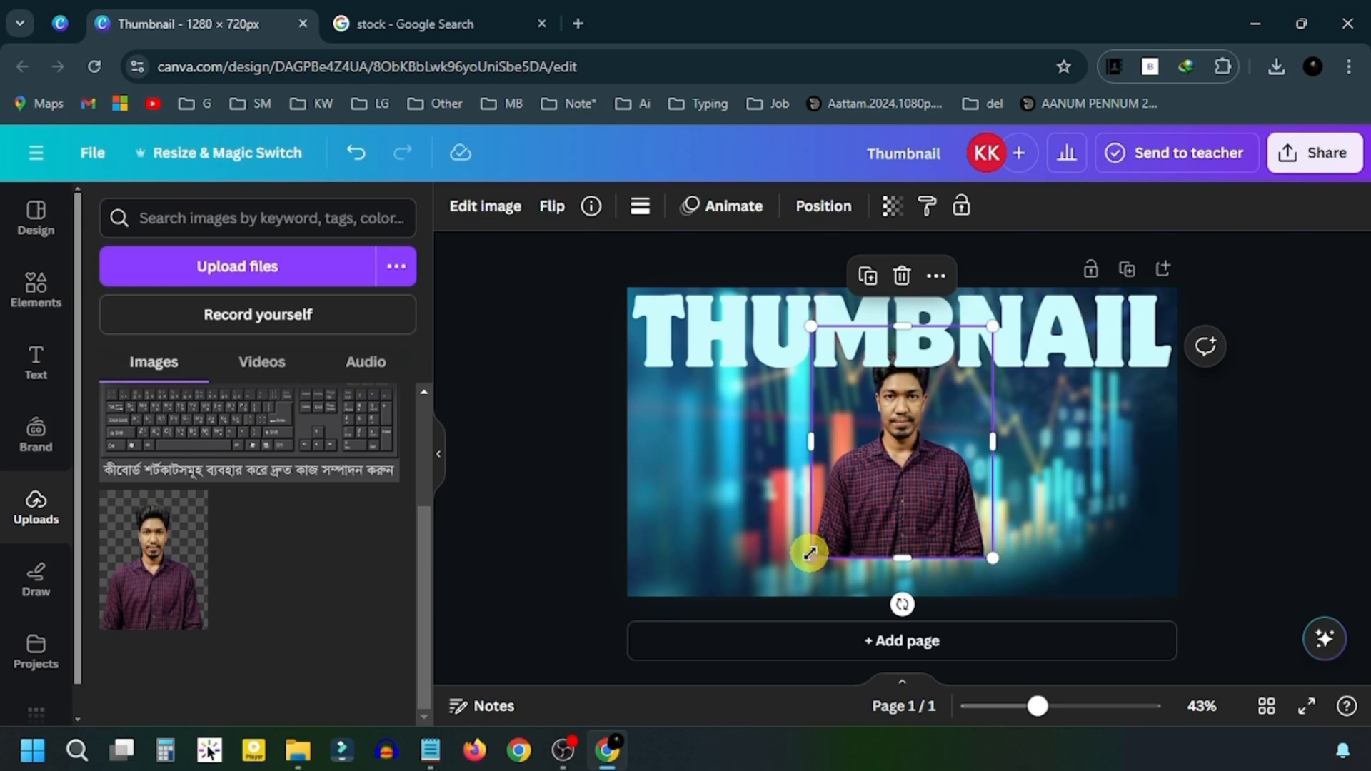
drag(808, 554, 697, 756)
click(589, 475)
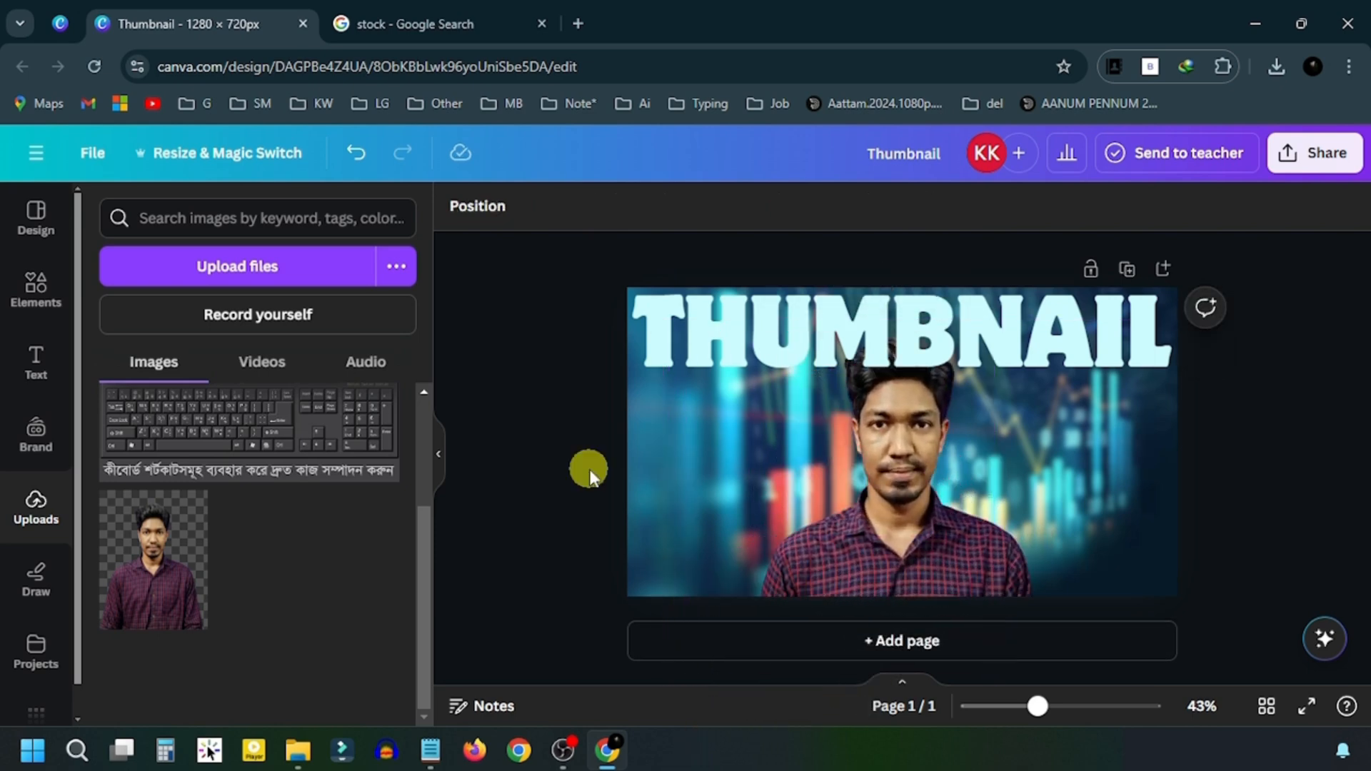
- Reorder the layers so the person cutout sits above the THUMBNAIL headline, with the head overlapping the letters
click(921, 489)
click(533, 470)
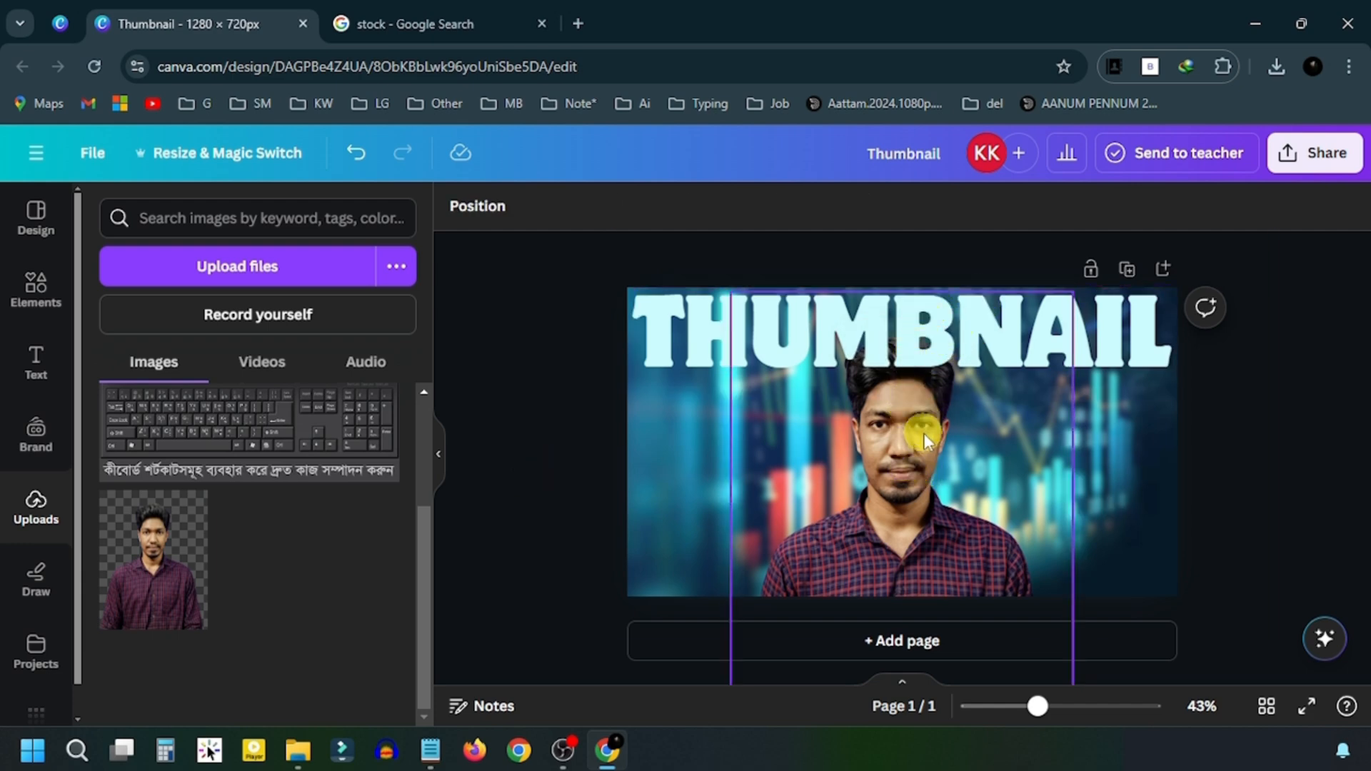
click(906, 454)
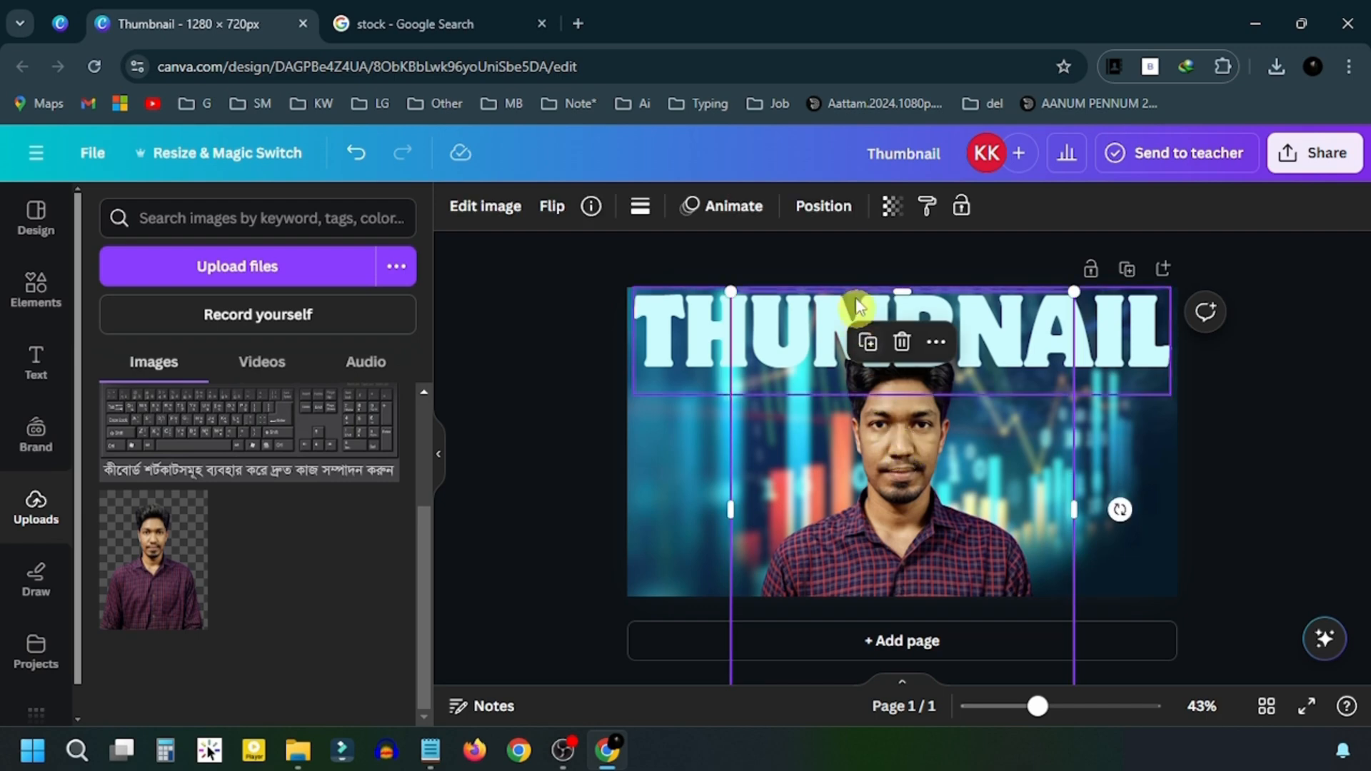
click(830, 211)
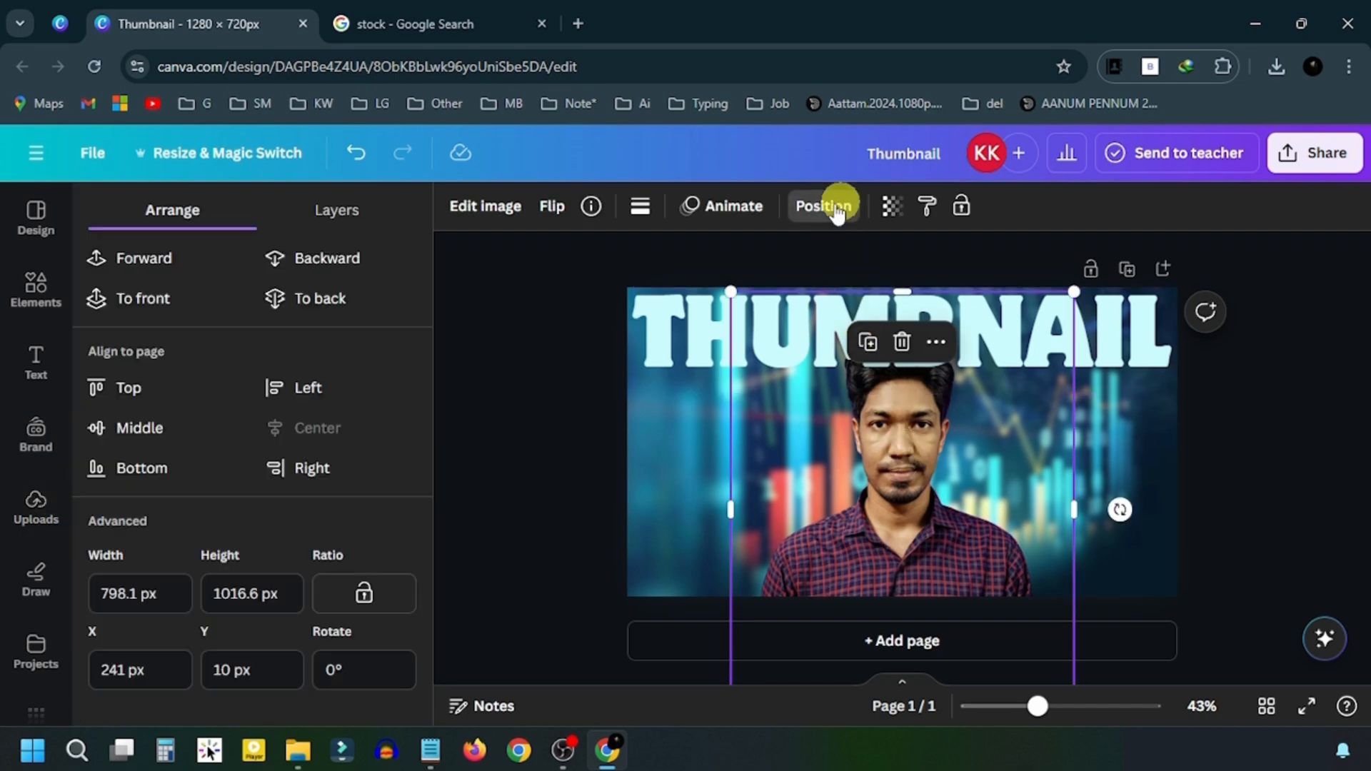
click(357, 213)
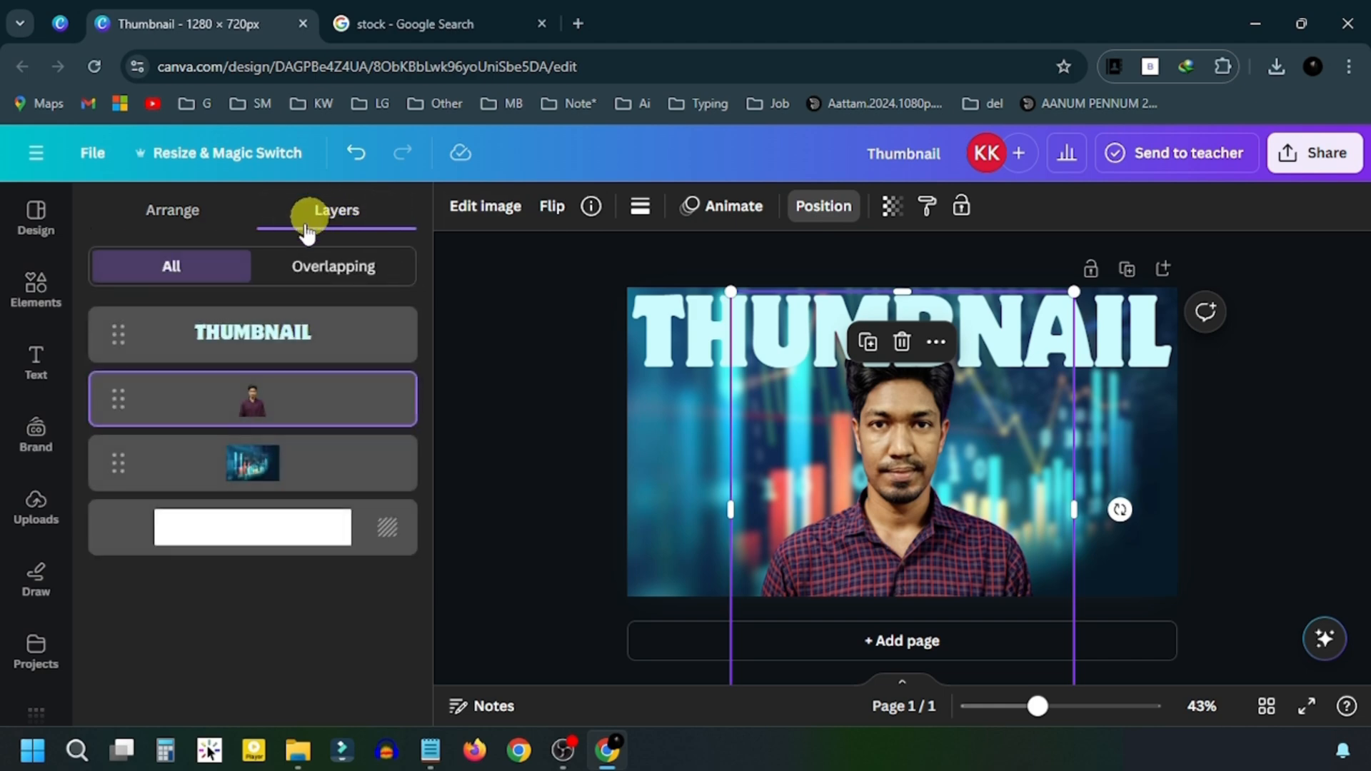
drag(112, 410, 153, 315)
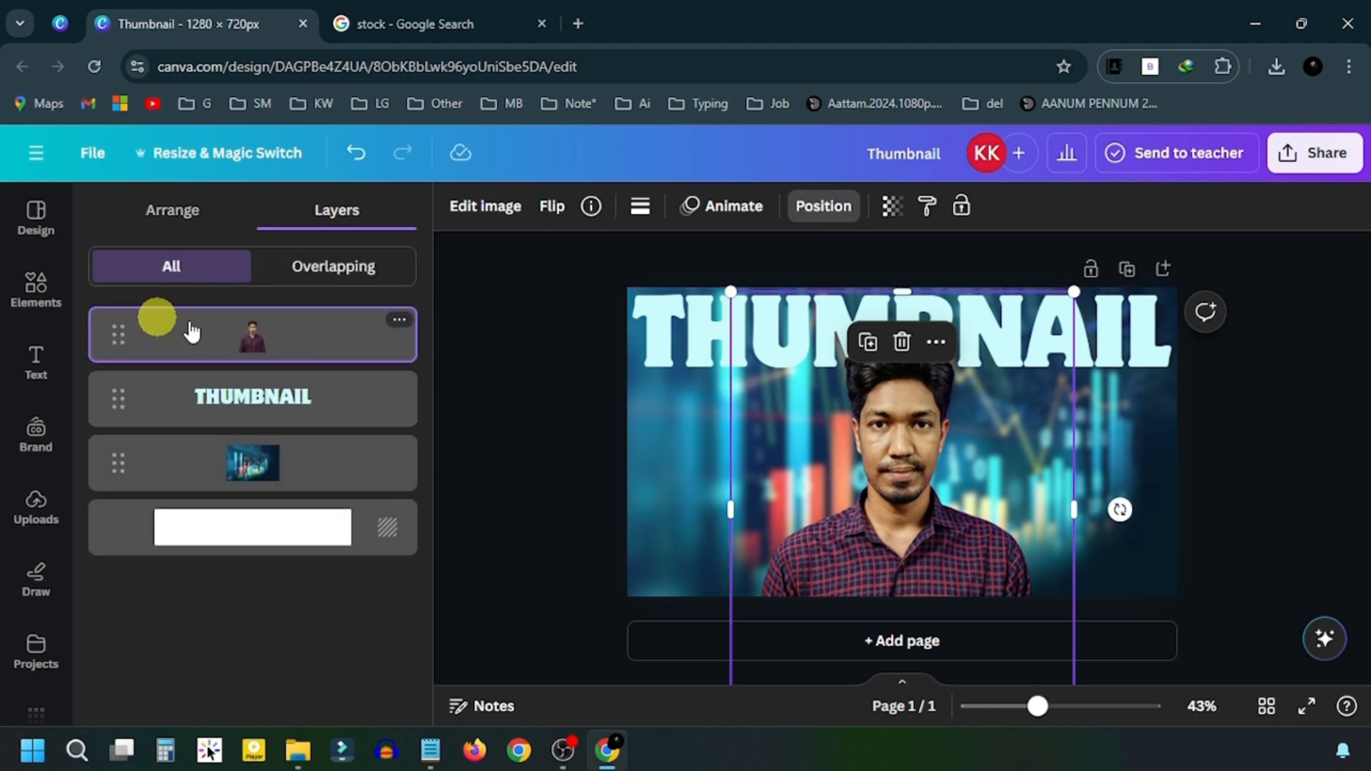
click(622, 384)
click(621, 387)
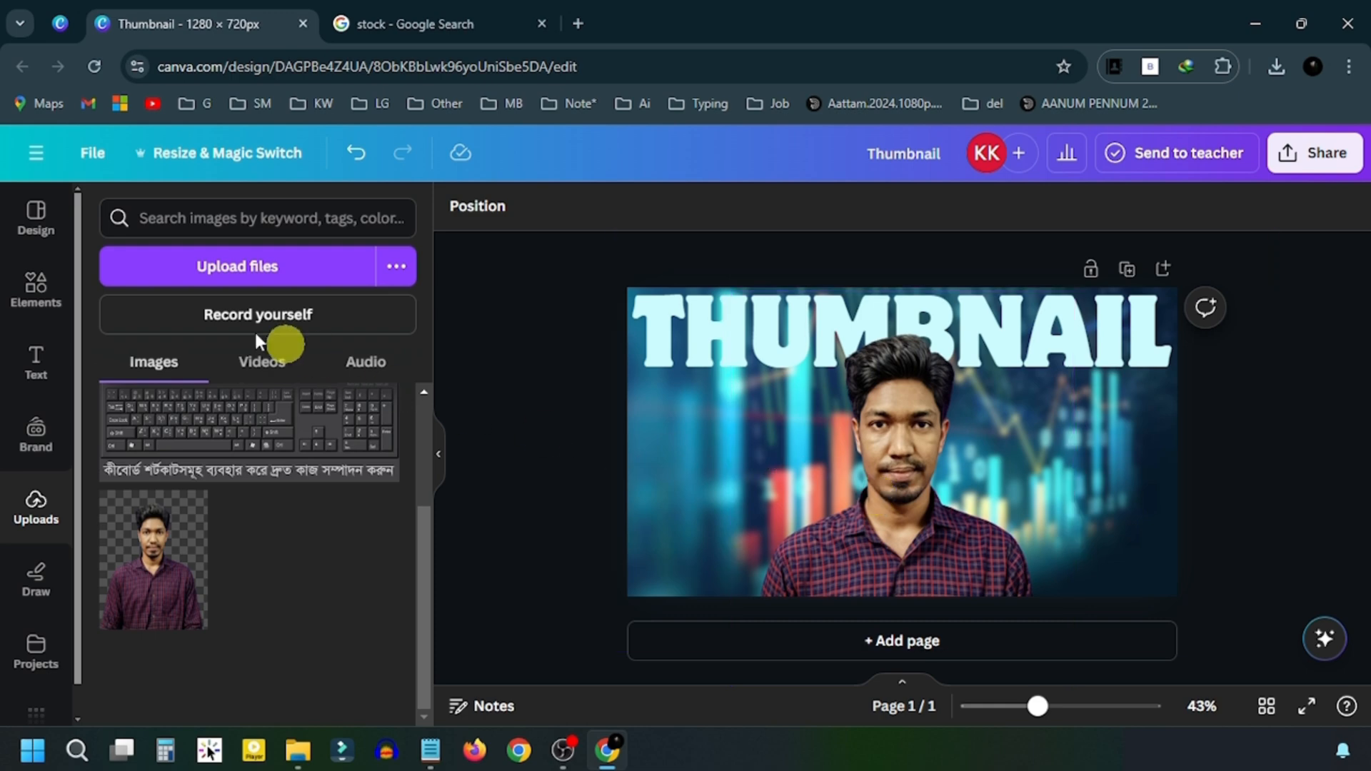
- Search Graphics for 'sun light' and add the soft yellow glow graphic
click(32, 286)
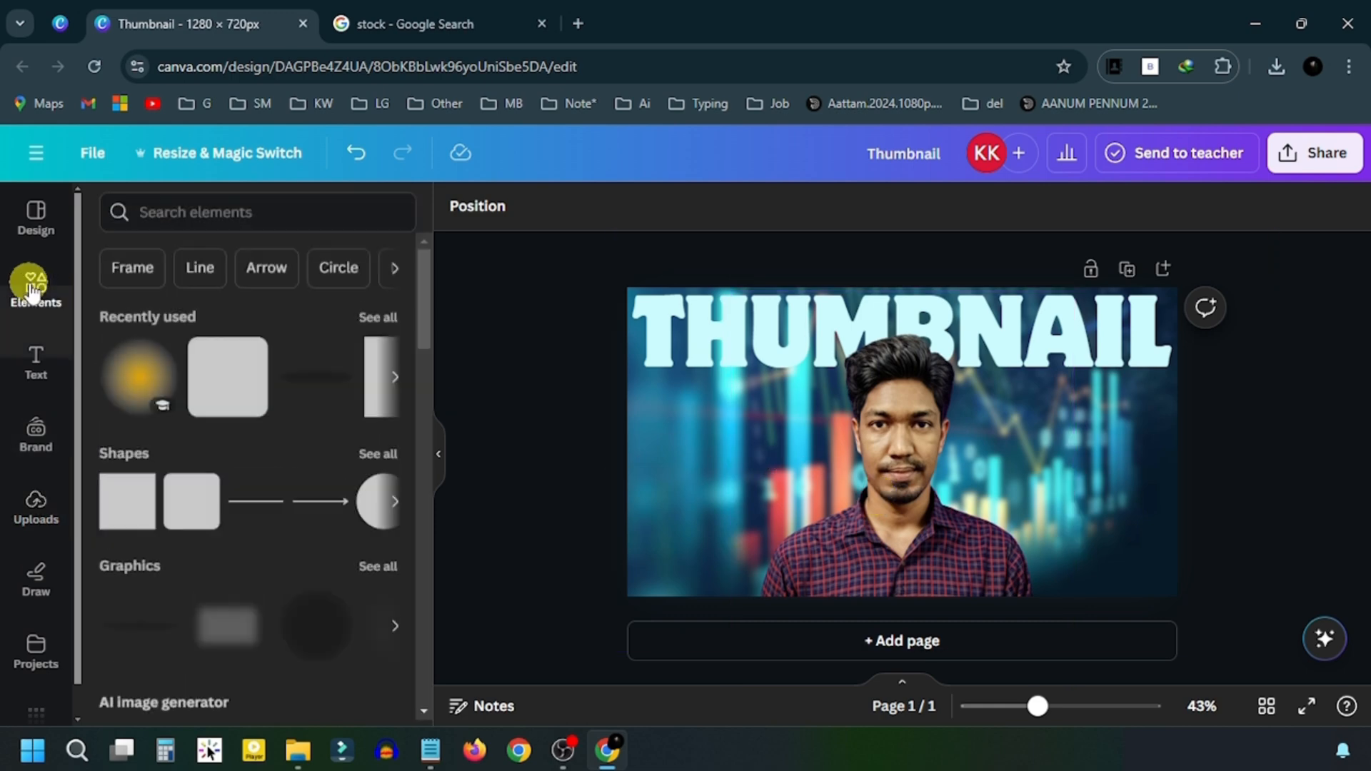
click(183, 221)
text(sun light)
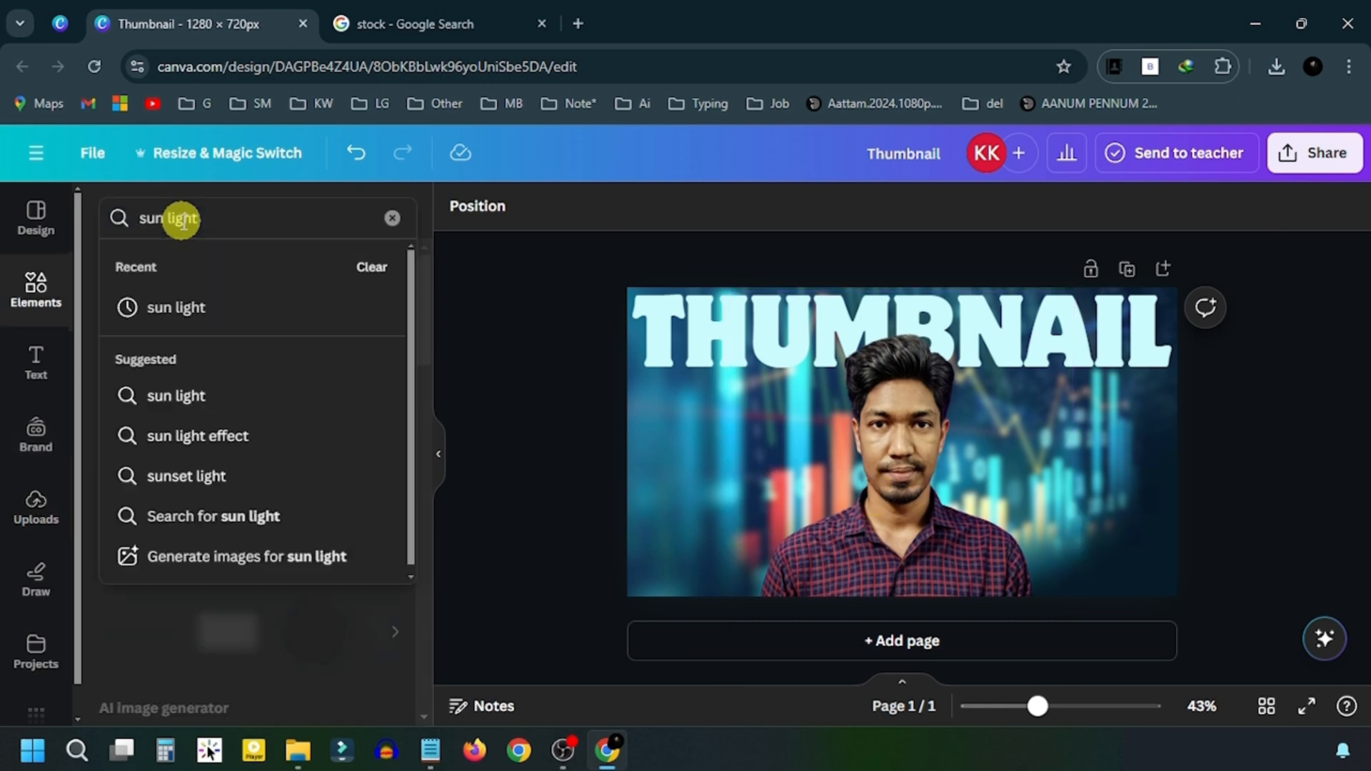
key(Return)
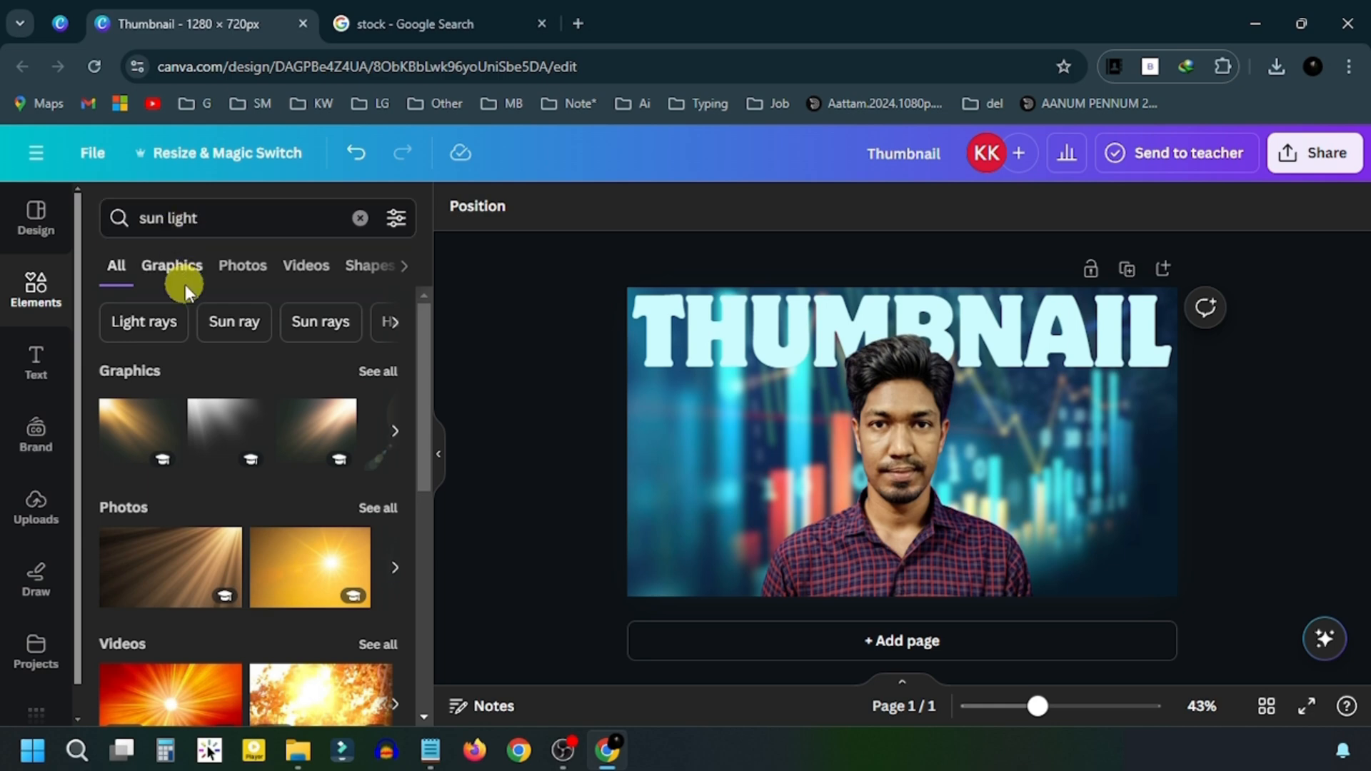
click(181, 275)
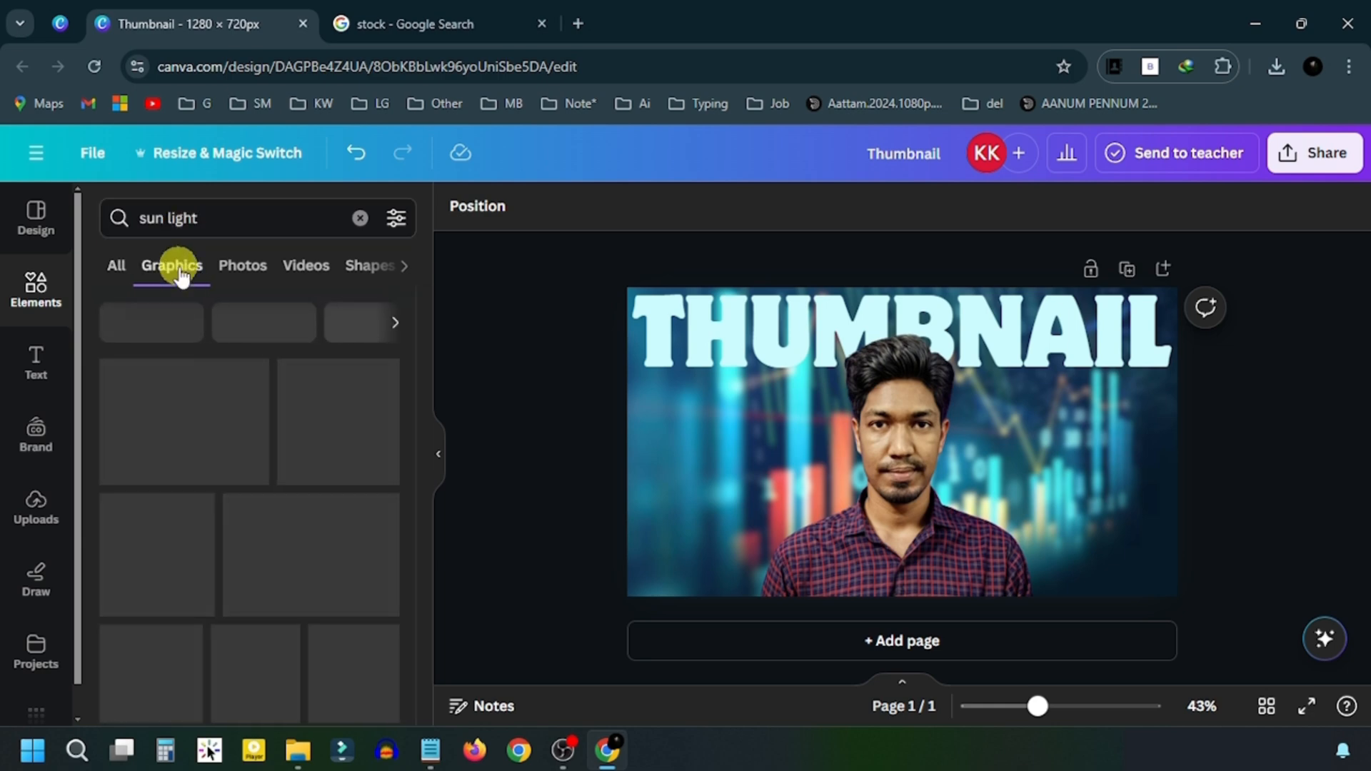
scroll(207, 399, down, 2)
scroll(208, 423, down, 10)
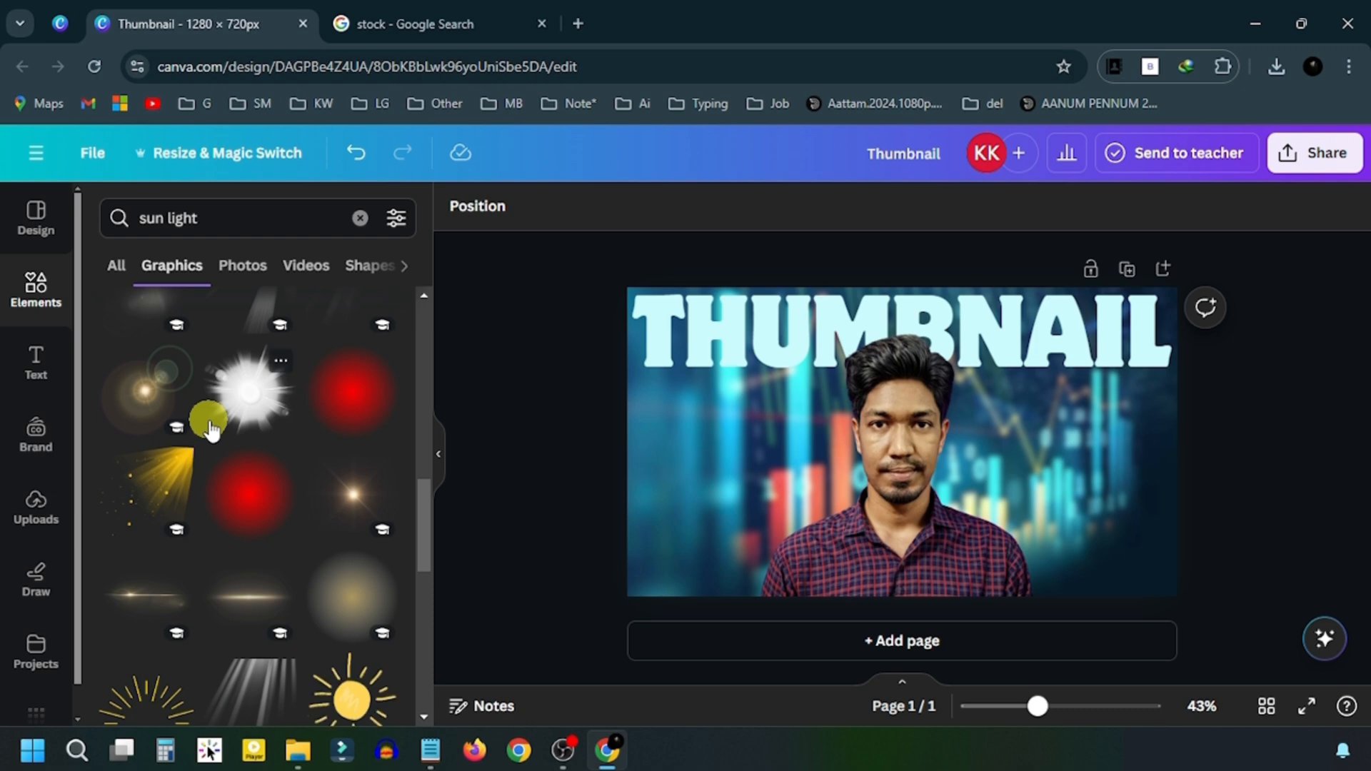
scroll(210, 428, down, 8)
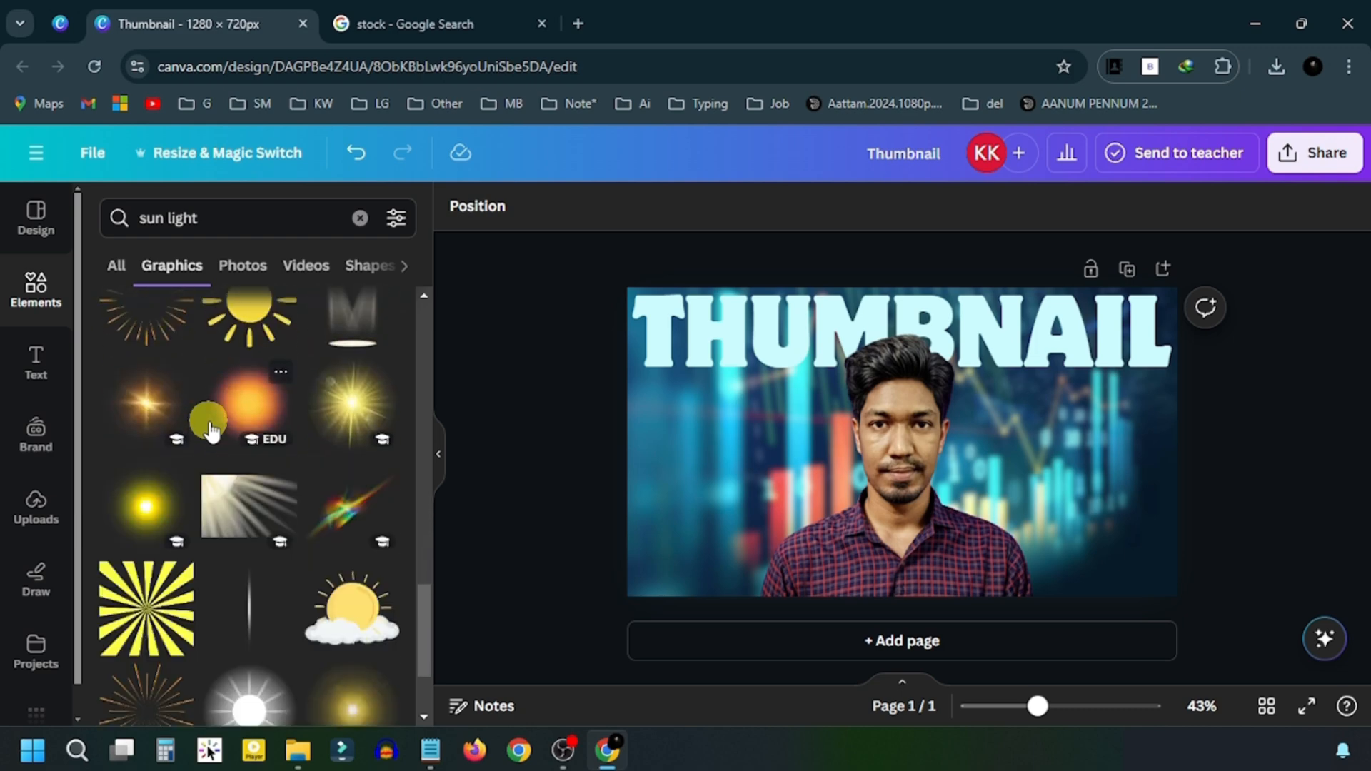
scroll(211, 428, down, 4)
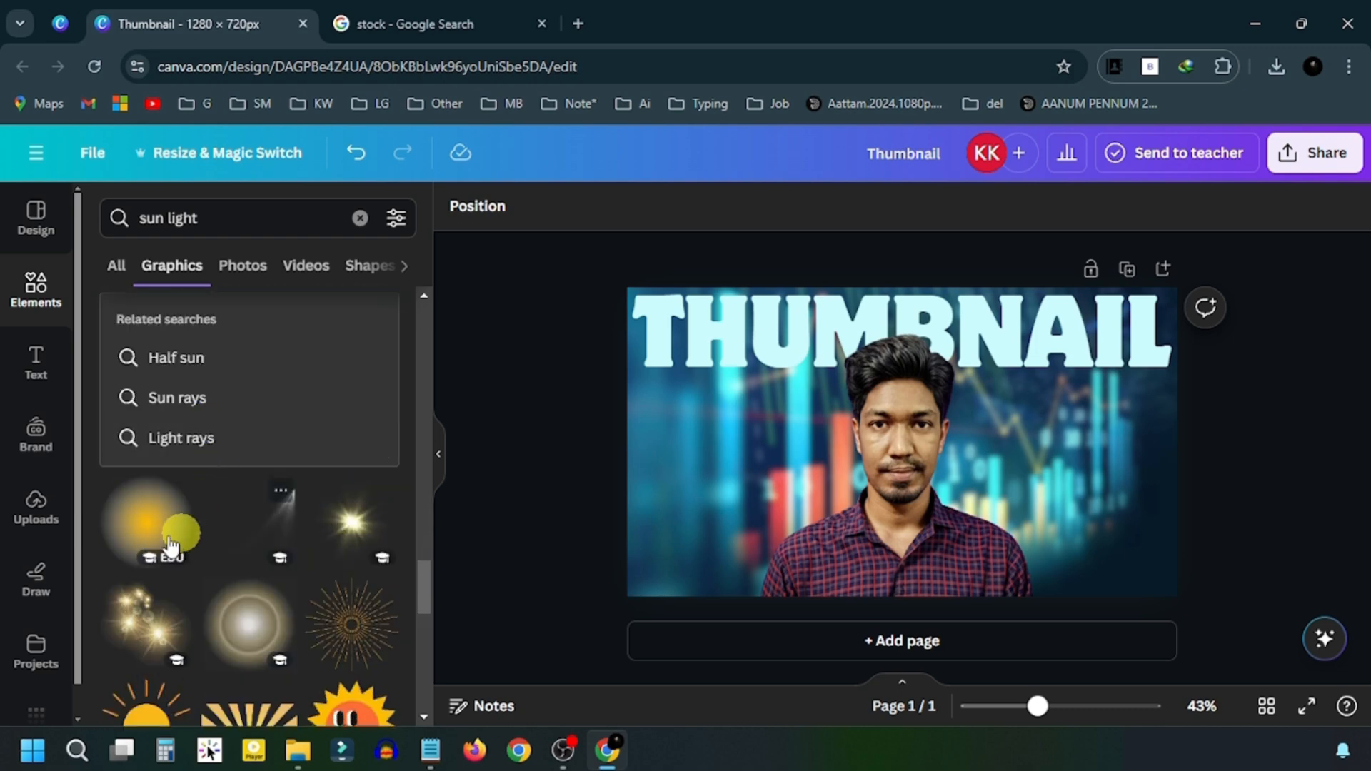
click(132, 527)
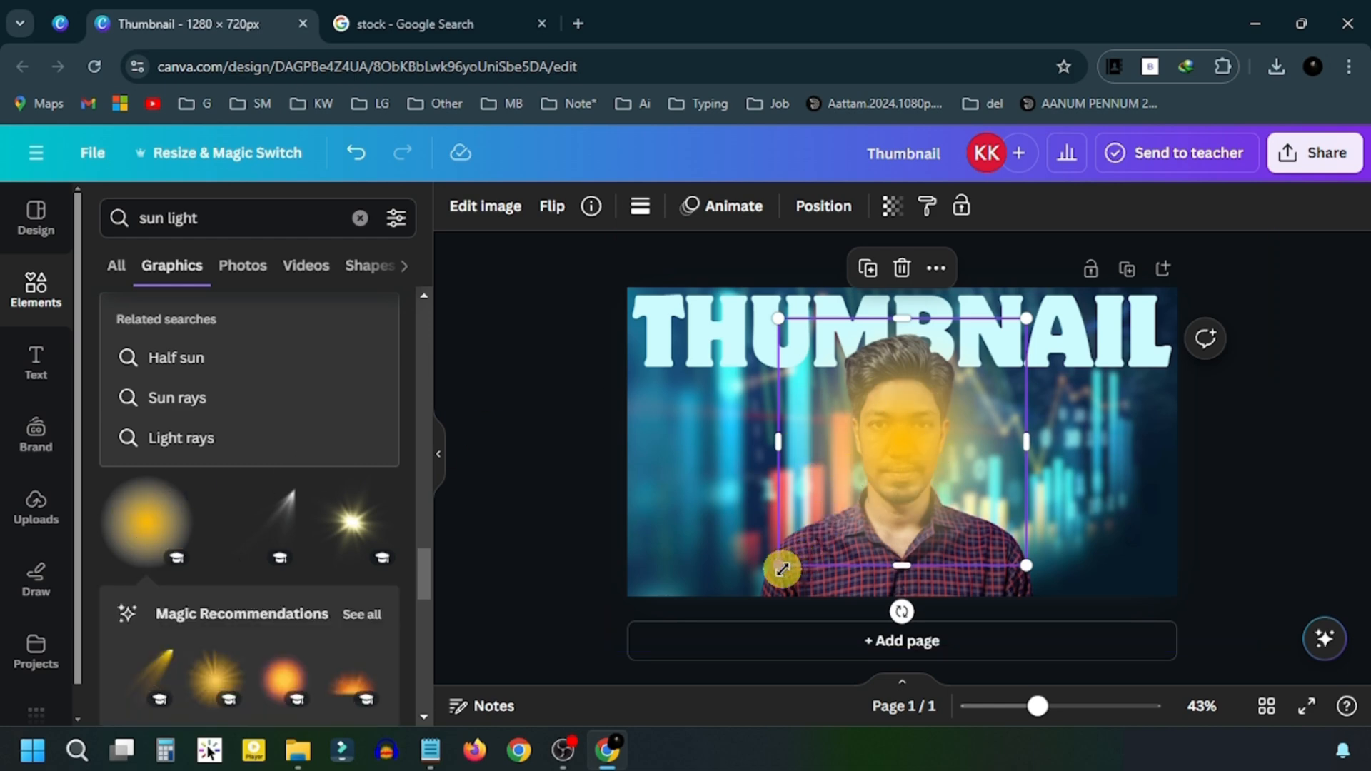
- Enlarge the glow over the person near the page top and layer it behind the person
drag(781, 569, 672, 670)
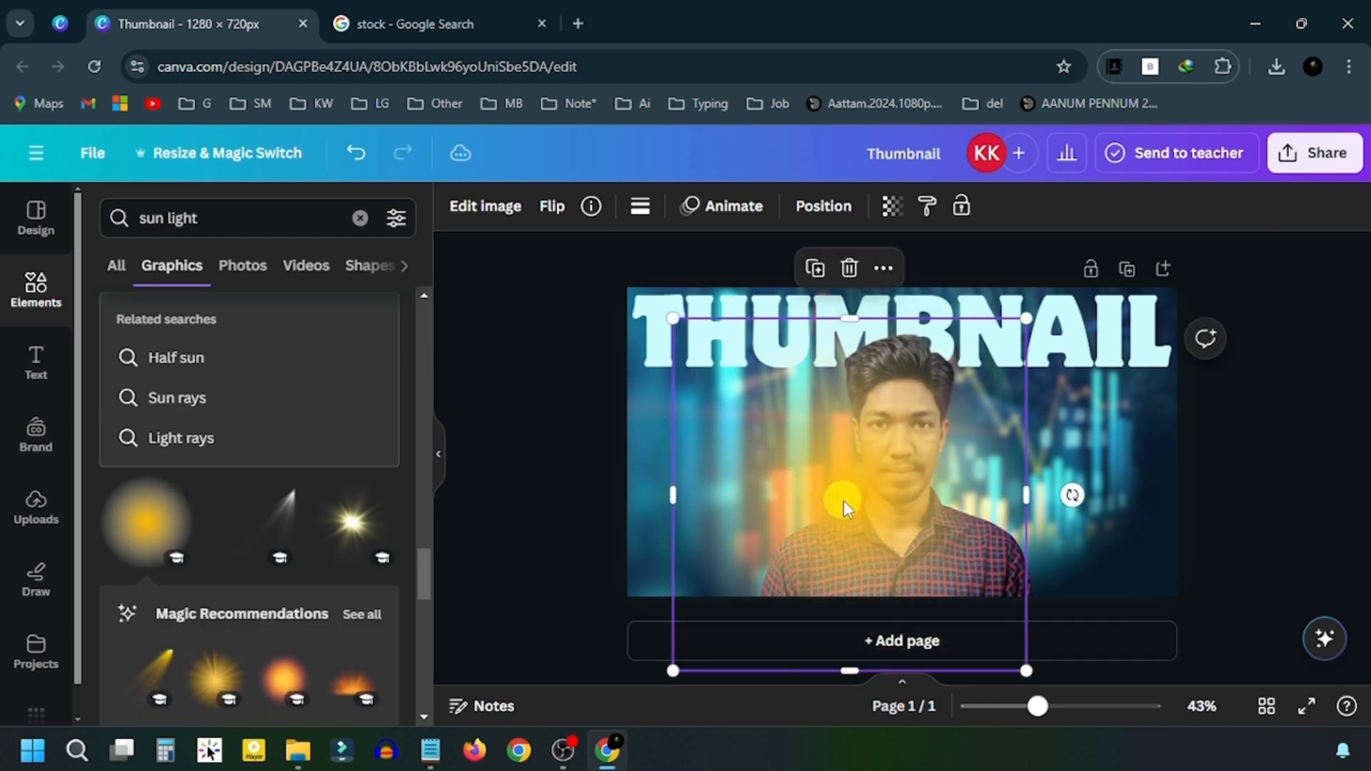
drag(799, 504, 856, 462)
drag(1083, 282, 1146, 240)
drag(927, 421, 902, 484)
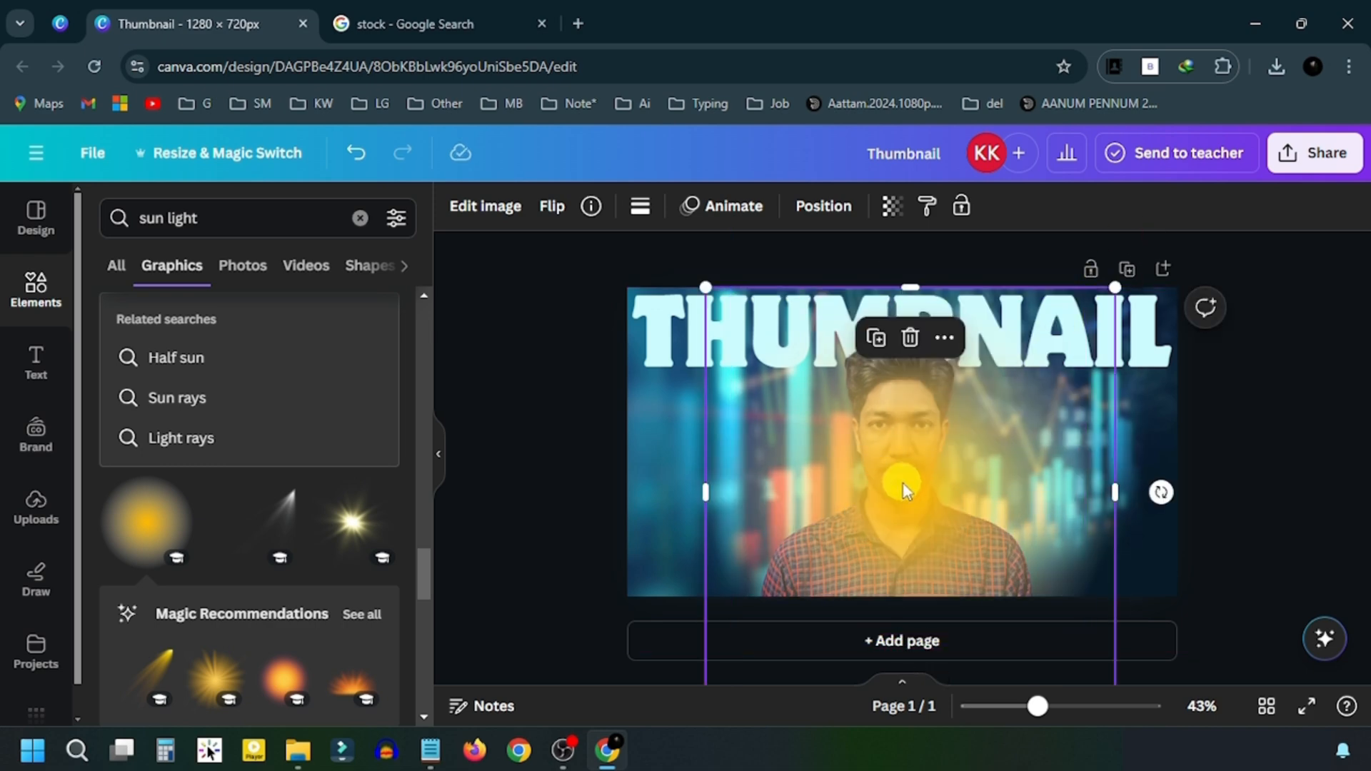
click(823, 207)
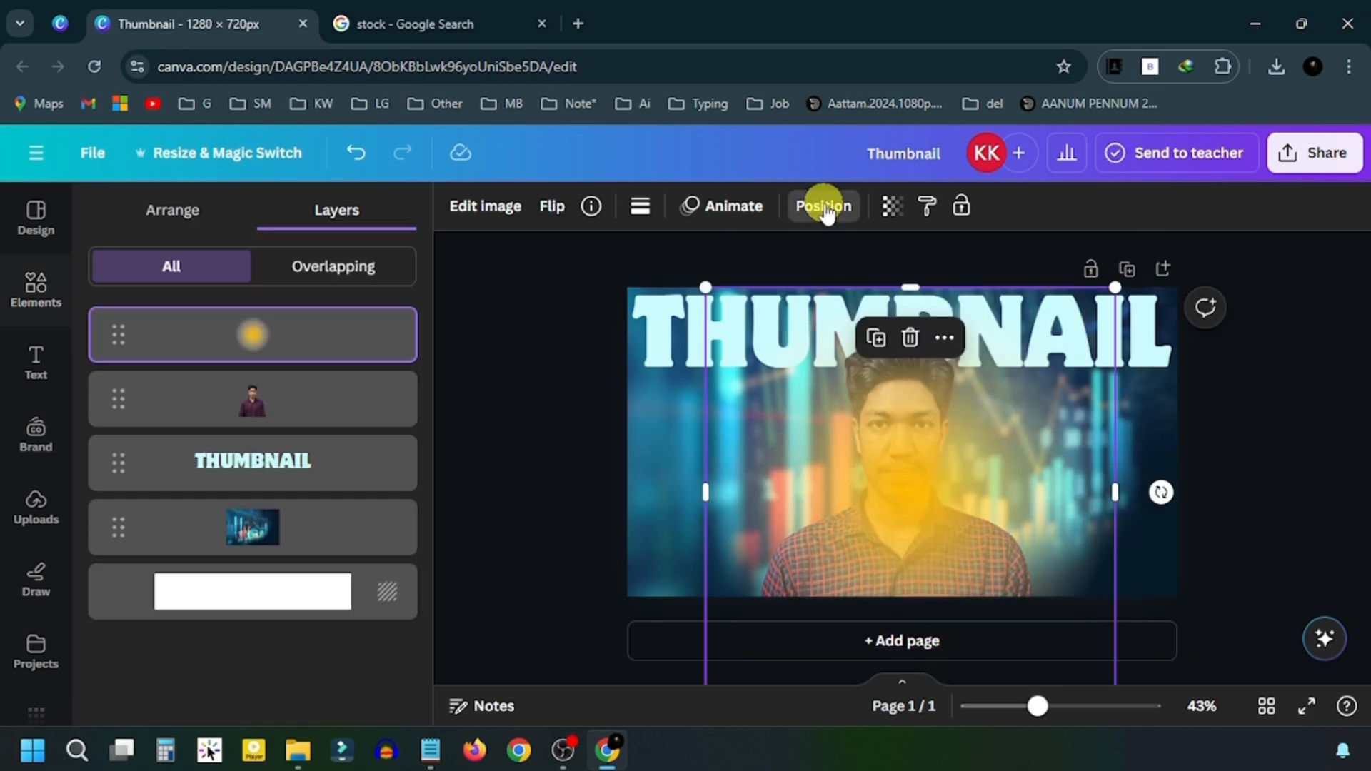
drag(174, 343, 181, 426)
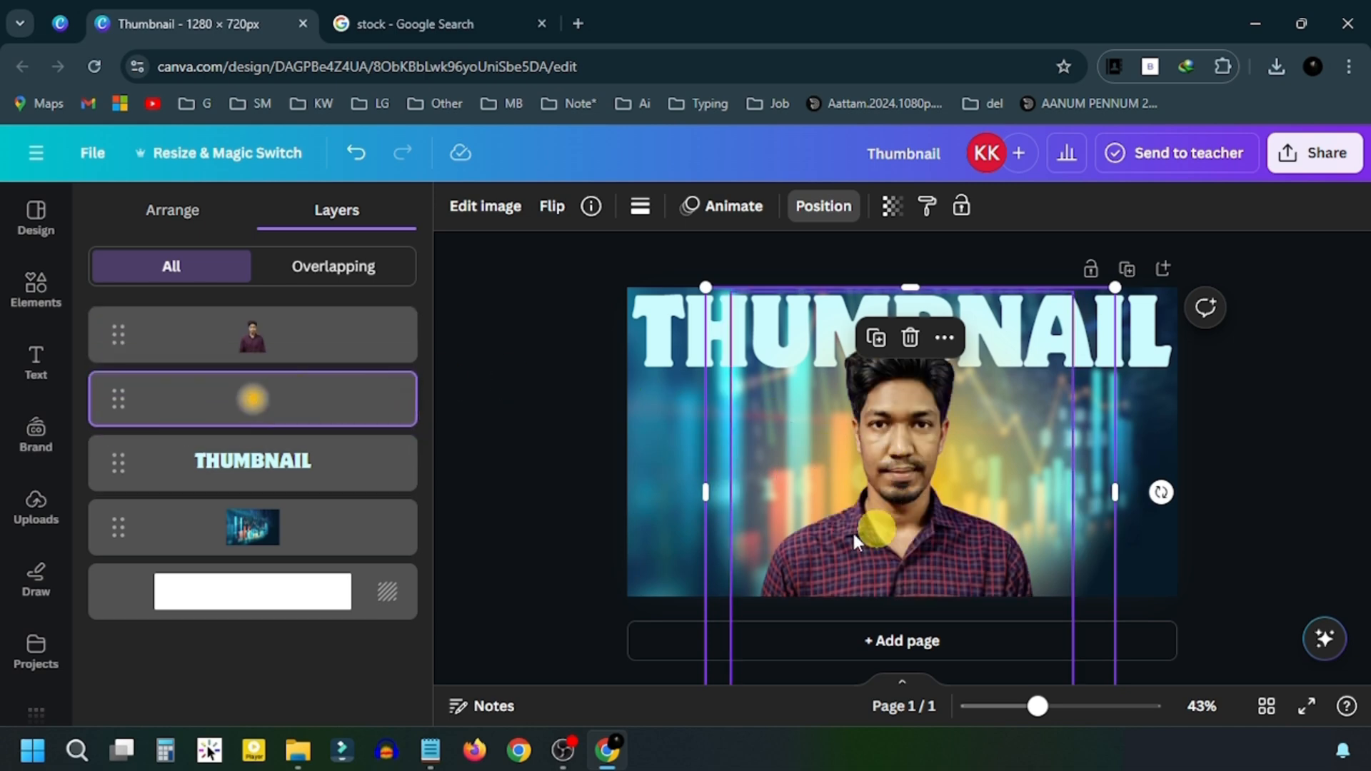
click(559, 400)
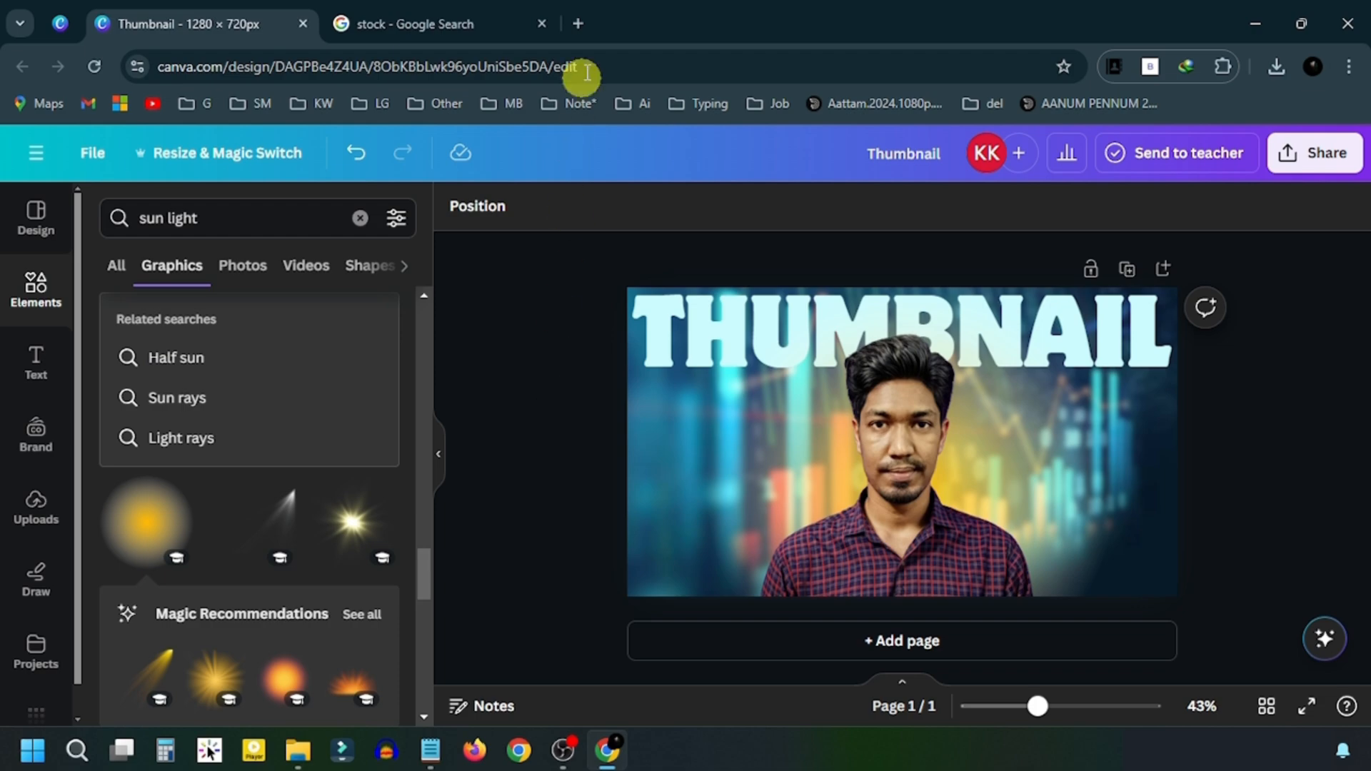
- Search Google Images for 'money png' in a new tab
click(582, 24)
text(money png)
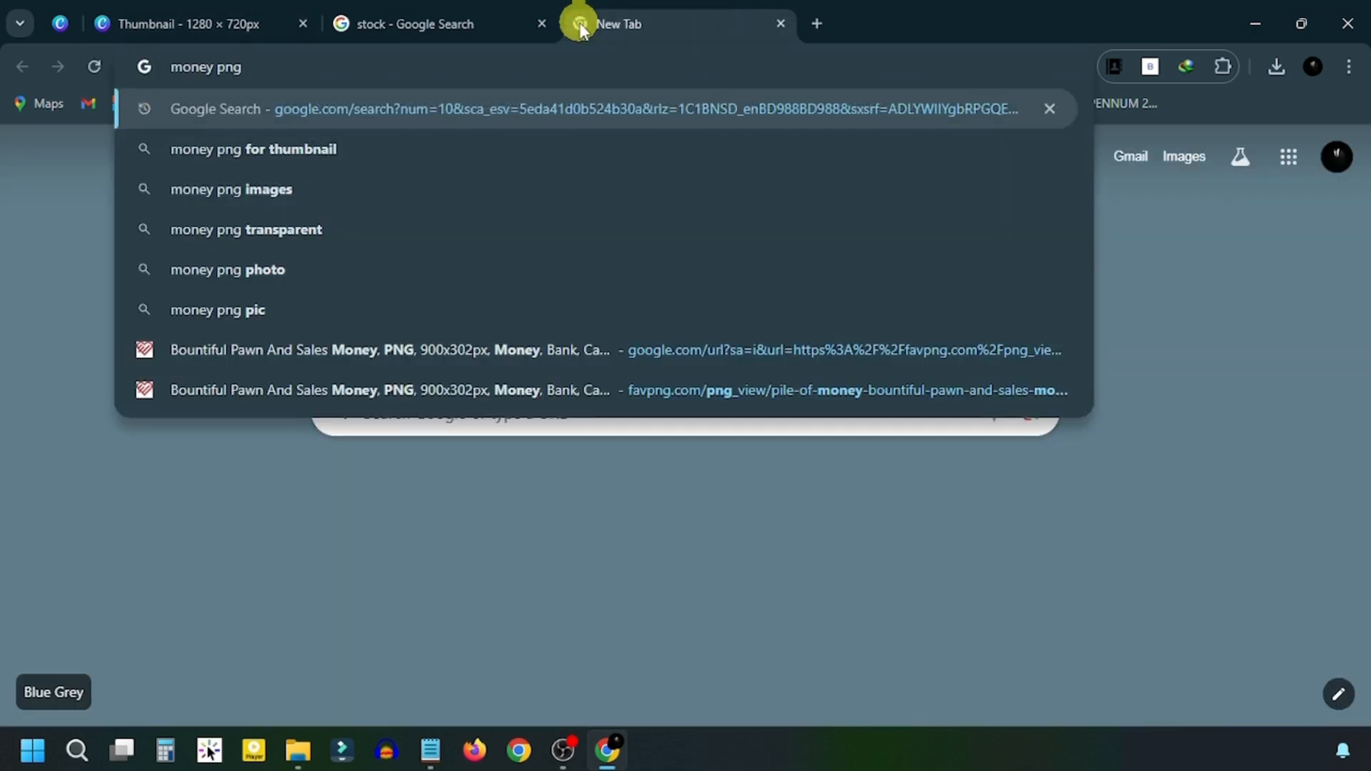
key(Return)
click(235, 237)
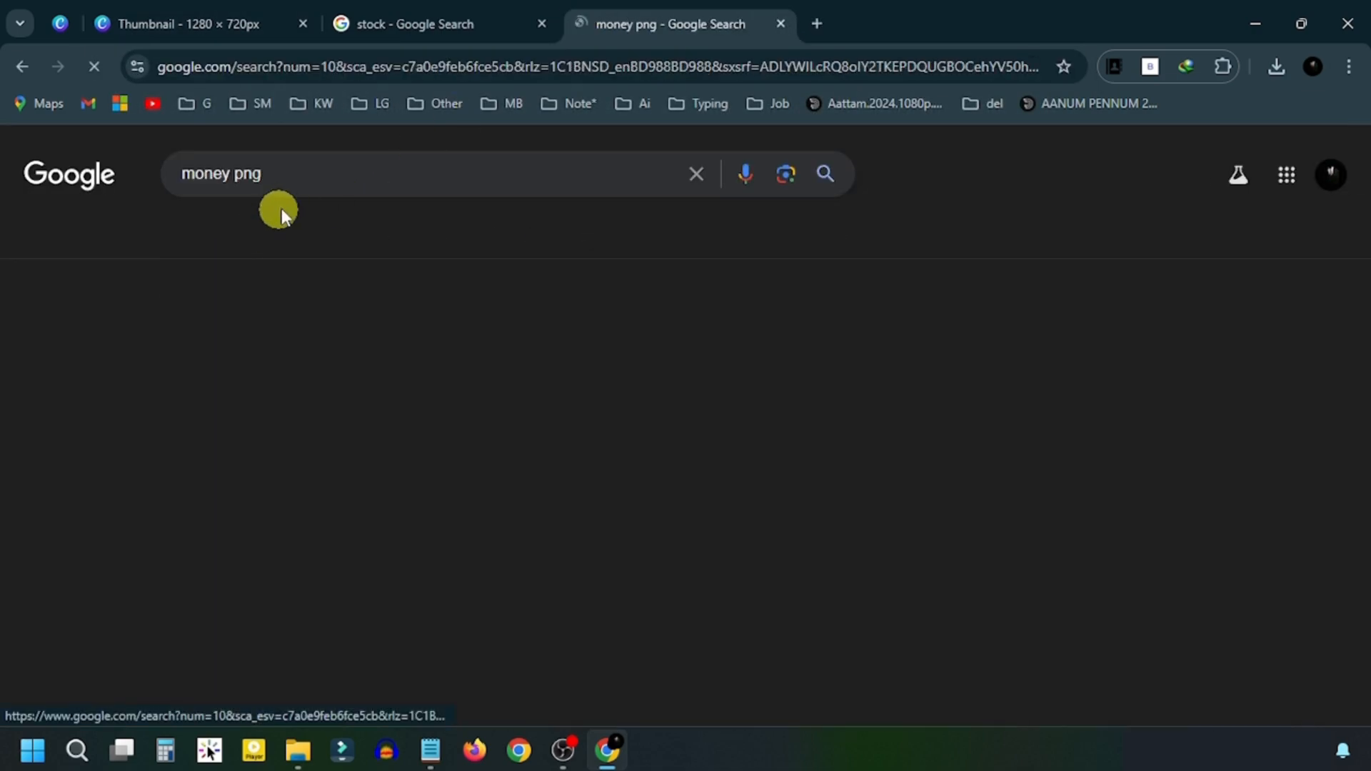
scroll(404, 296, down, 10)
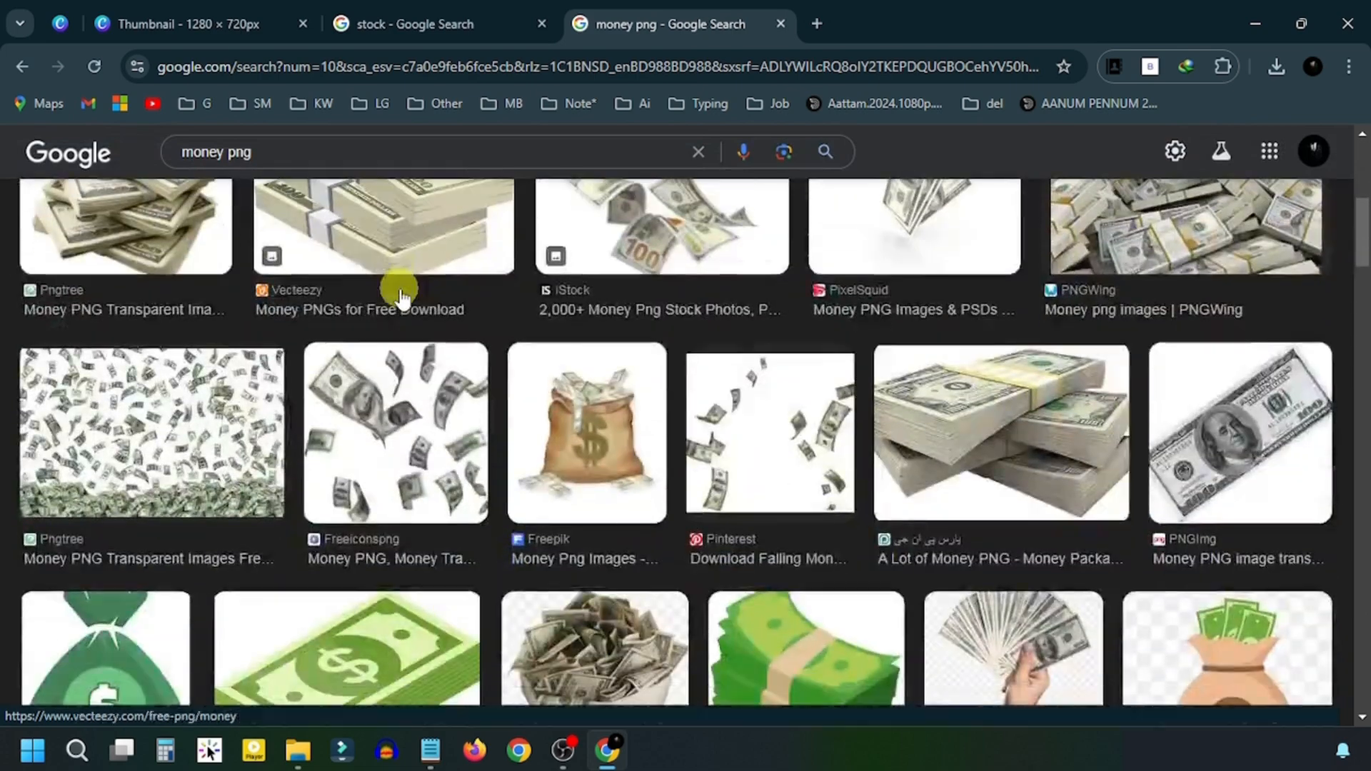
scroll(750, 307, down, 7)
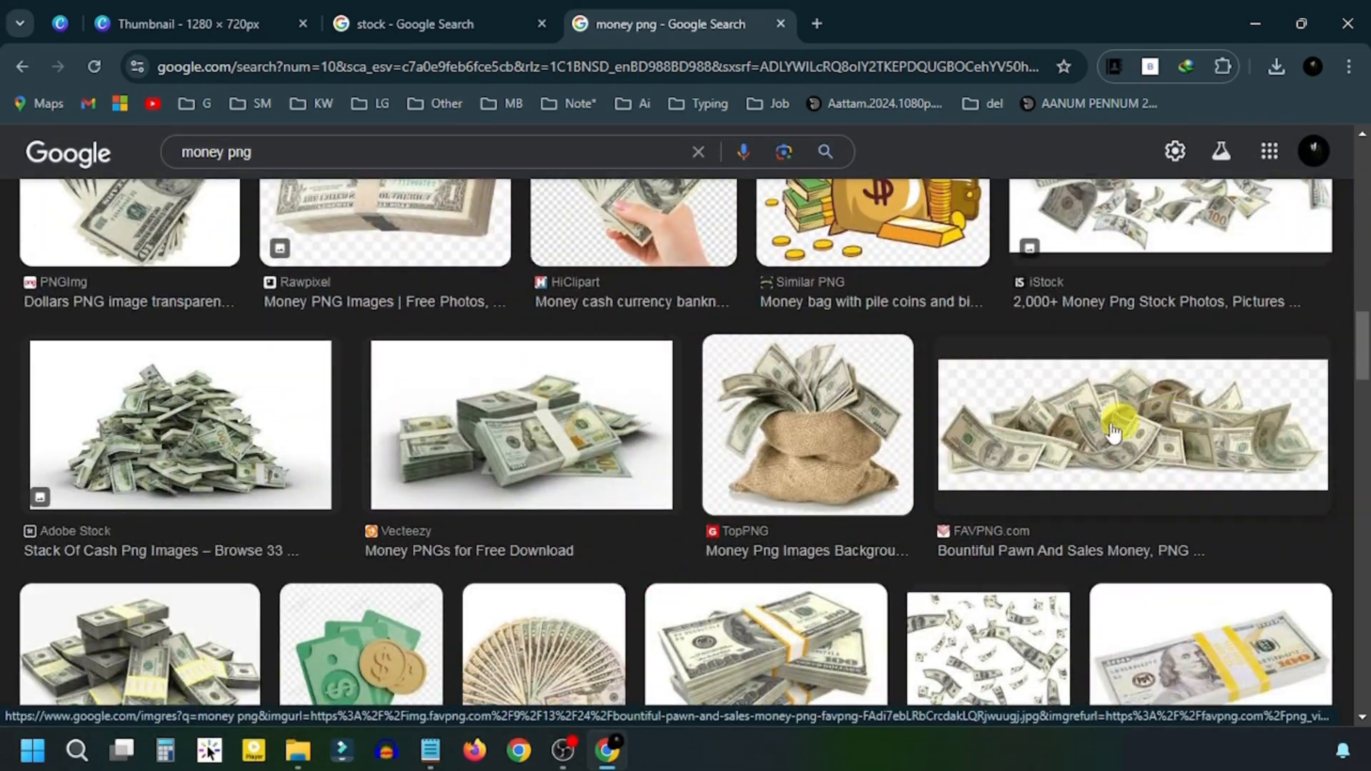
- Get the 900x302 pile-of-money PNG from FAVPNG, then close the extra tabs to return to Canva
click(1100, 427)
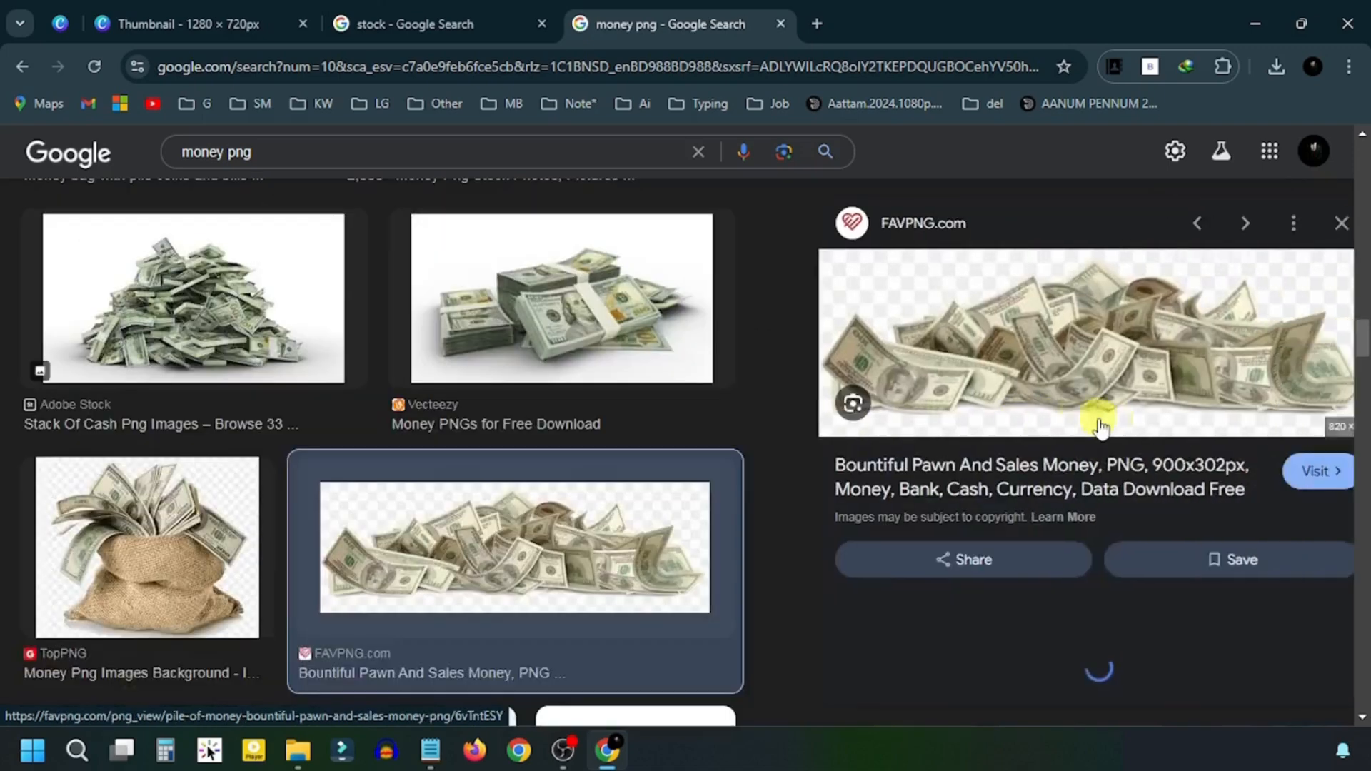
click(1254, 469)
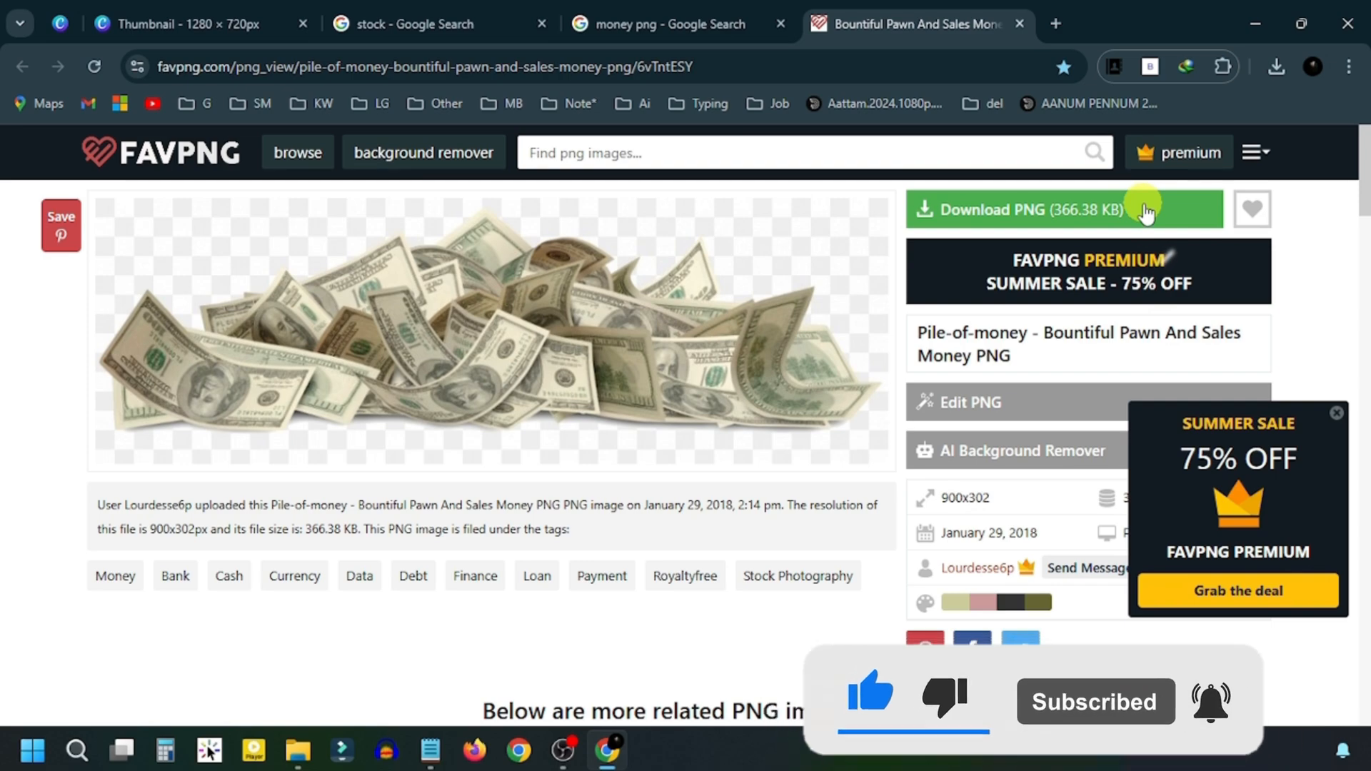
middle_click(901, 10)
middle_click(685, 11)
middle_click(464, 11)
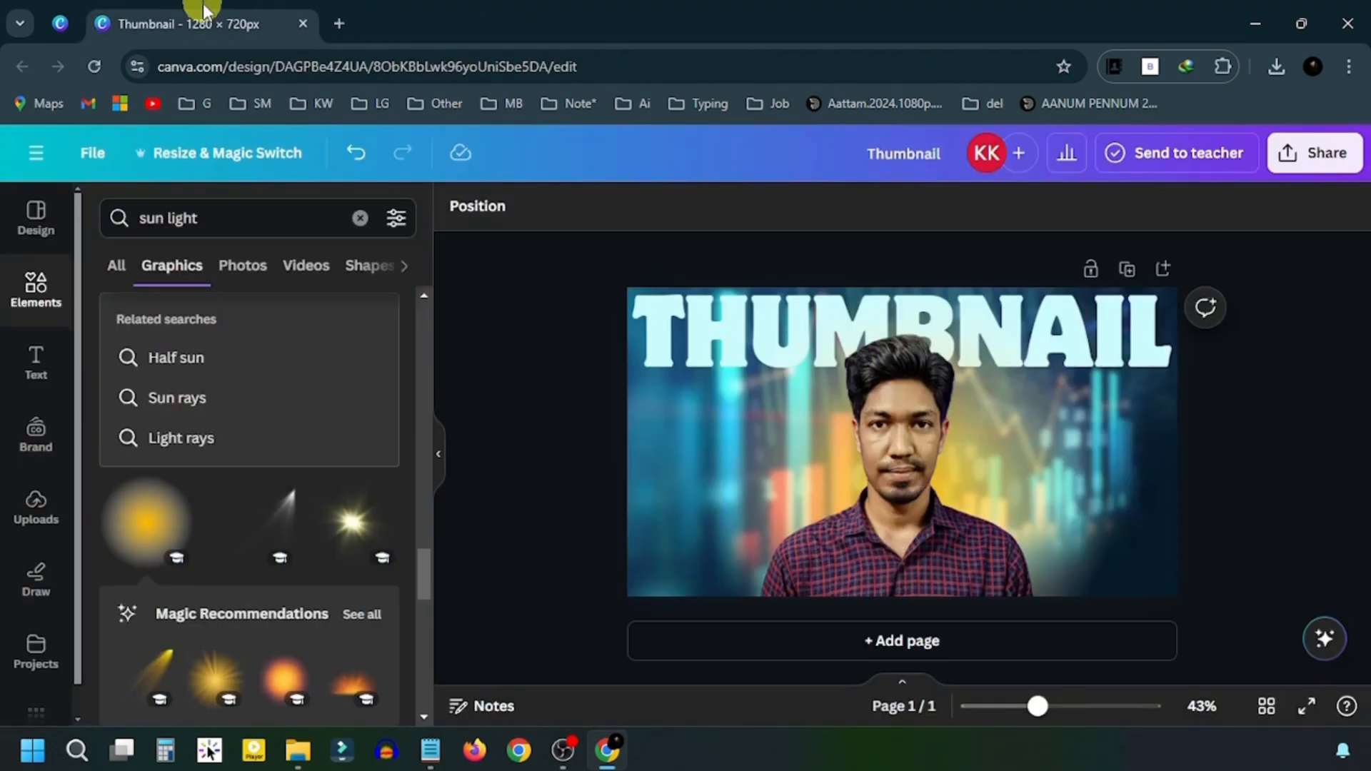
- Upload the FAVPNG money PNG from Downloads and place it on the thumbnail
click(36, 505)
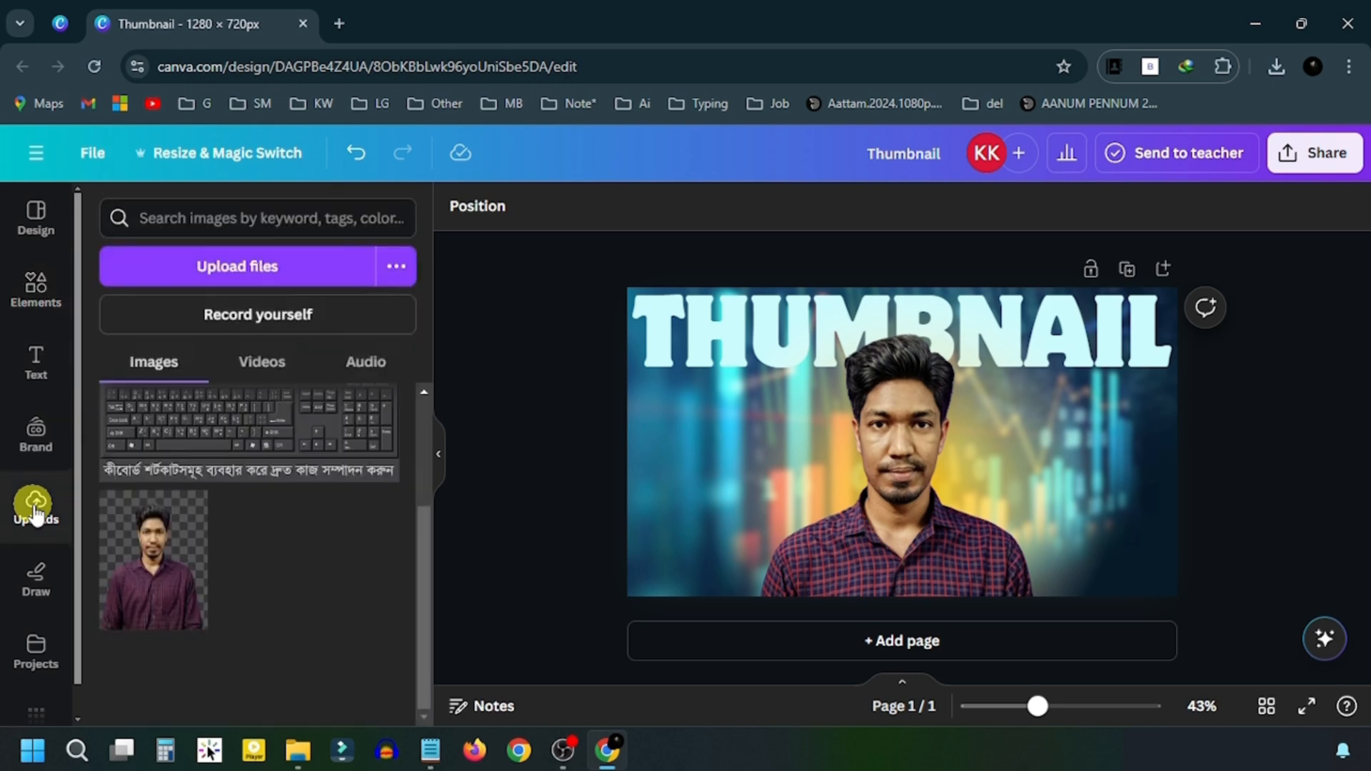
click(177, 275)
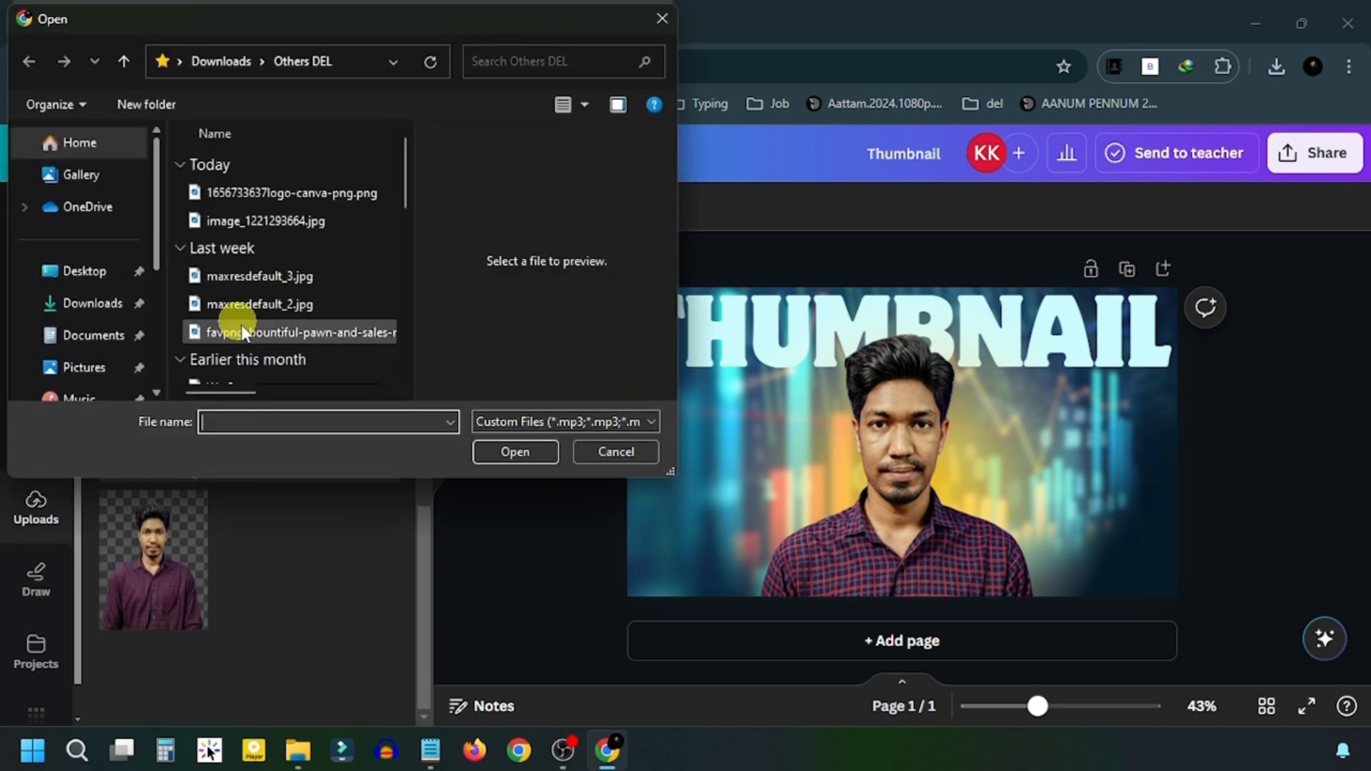
click(289, 333)
click(523, 452)
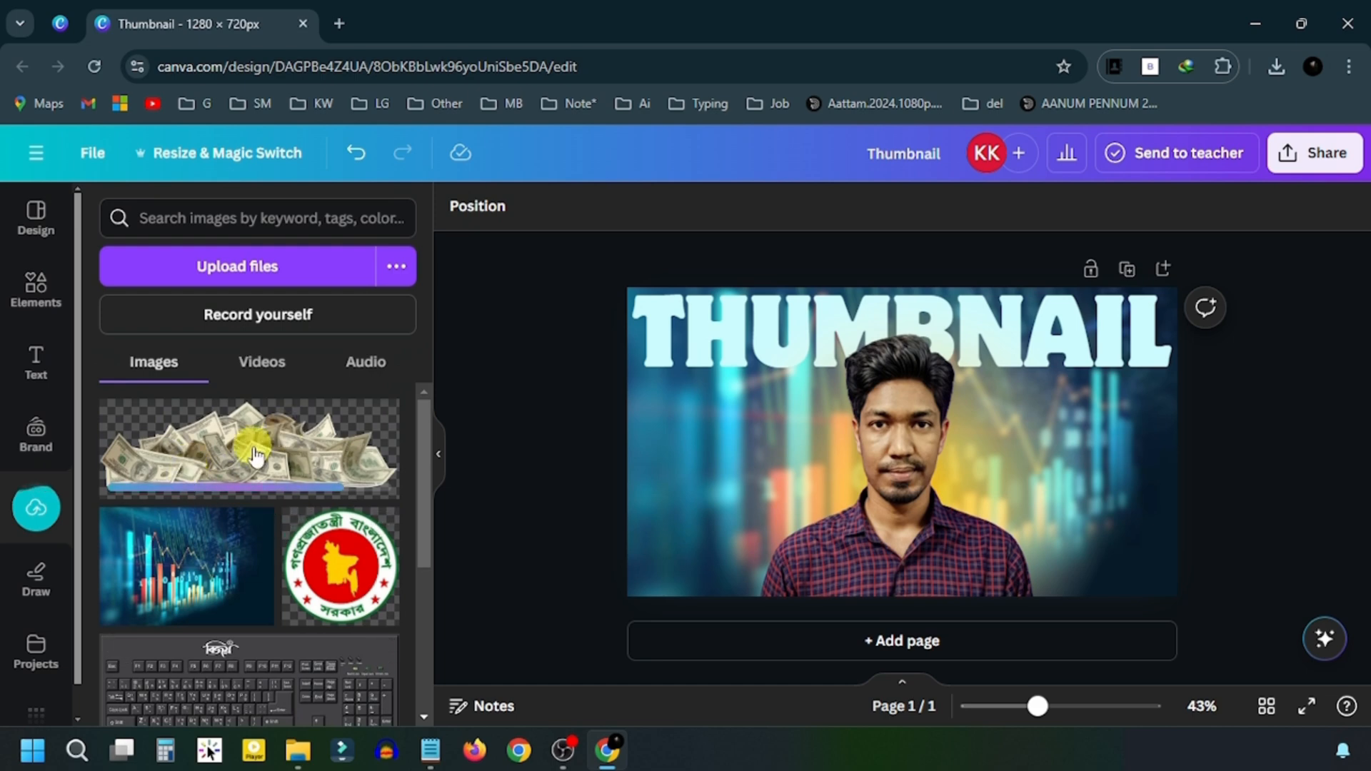
click(190, 450)
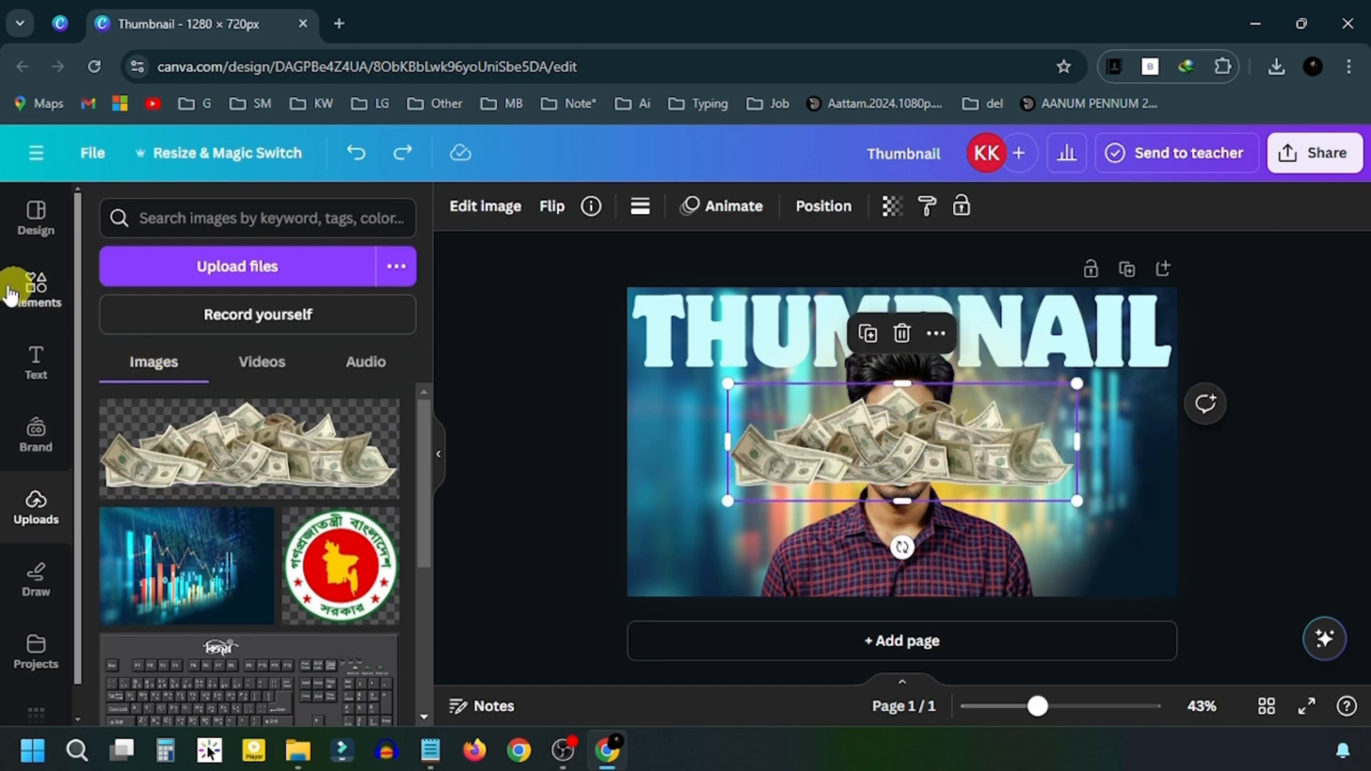
- Enlarge the money pile, tilt it about 9°, set it bottom-left and layer it behind the person
click(32, 287)
drag(885, 458, 789, 550)
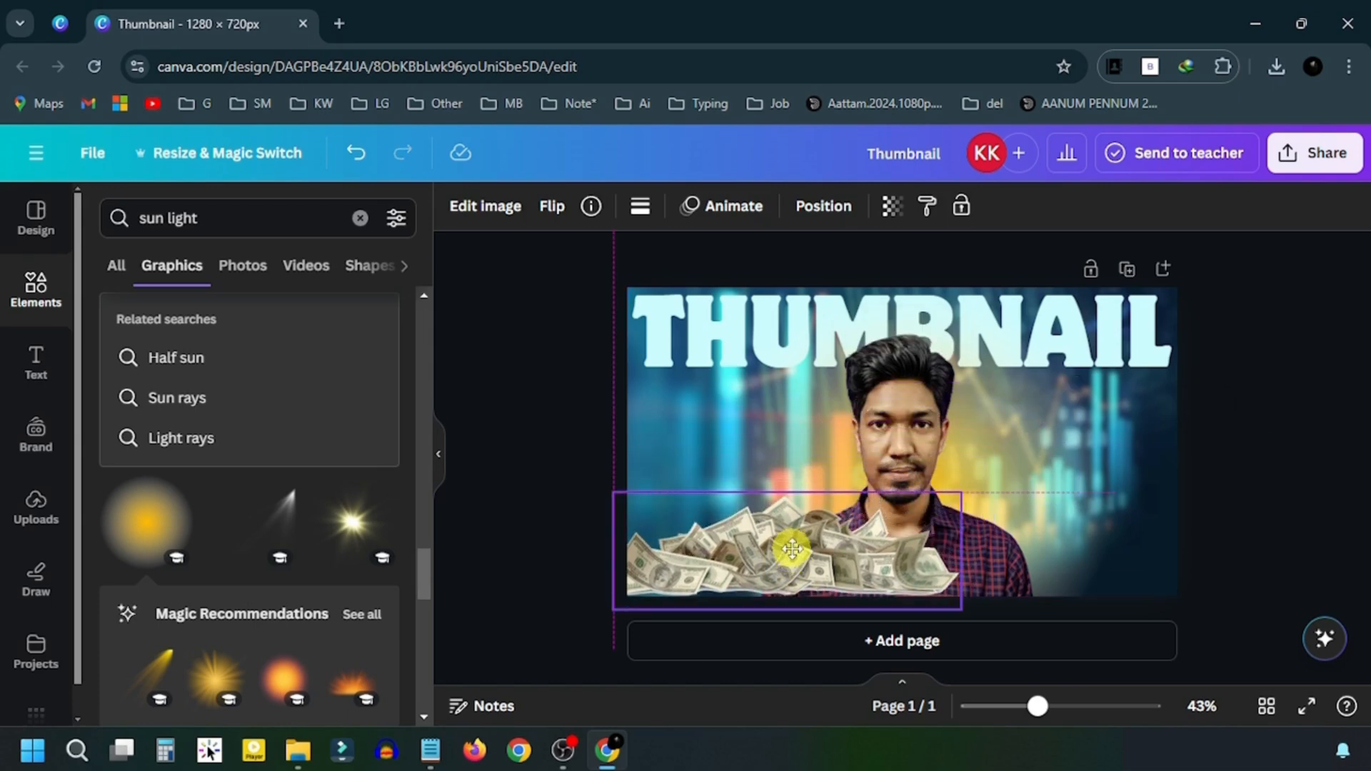
drag(964, 508, 1008, 484)
mouse_move(825, 566)
mouse_down()
mouse_move(823, 548)
mouse_move(823, 560)
mouse_up()
drag(813, 662, 829, 659)
drag(804, 541, 786, 540)
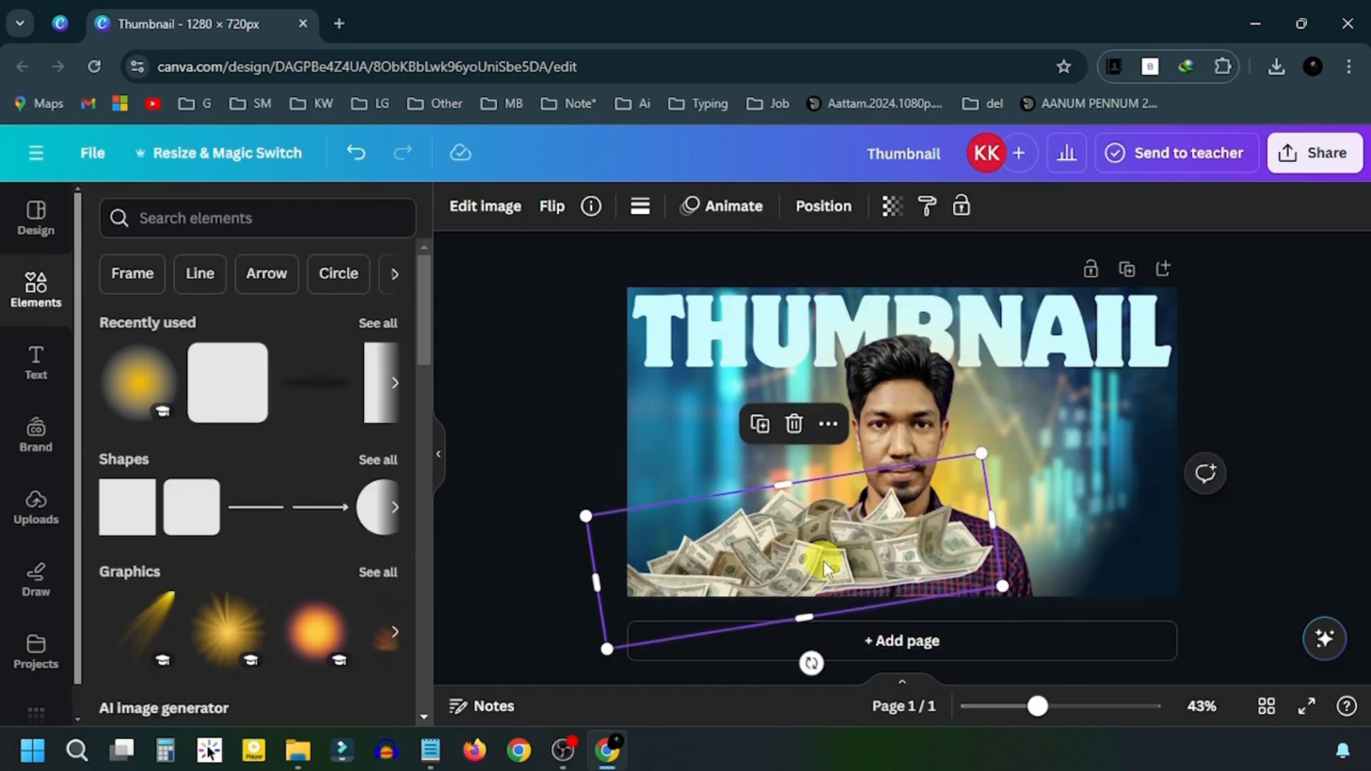
click(837, 212)
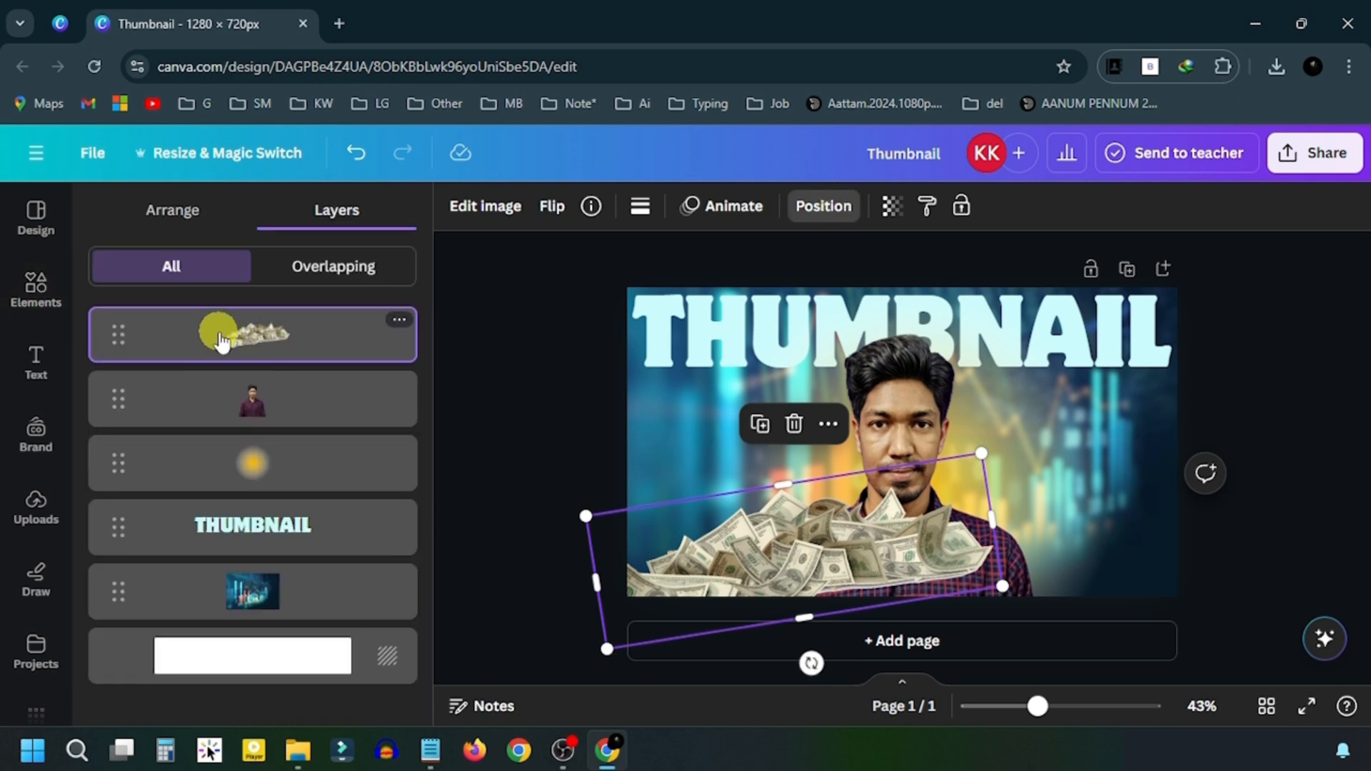
drag(220, 331, 220, 412)
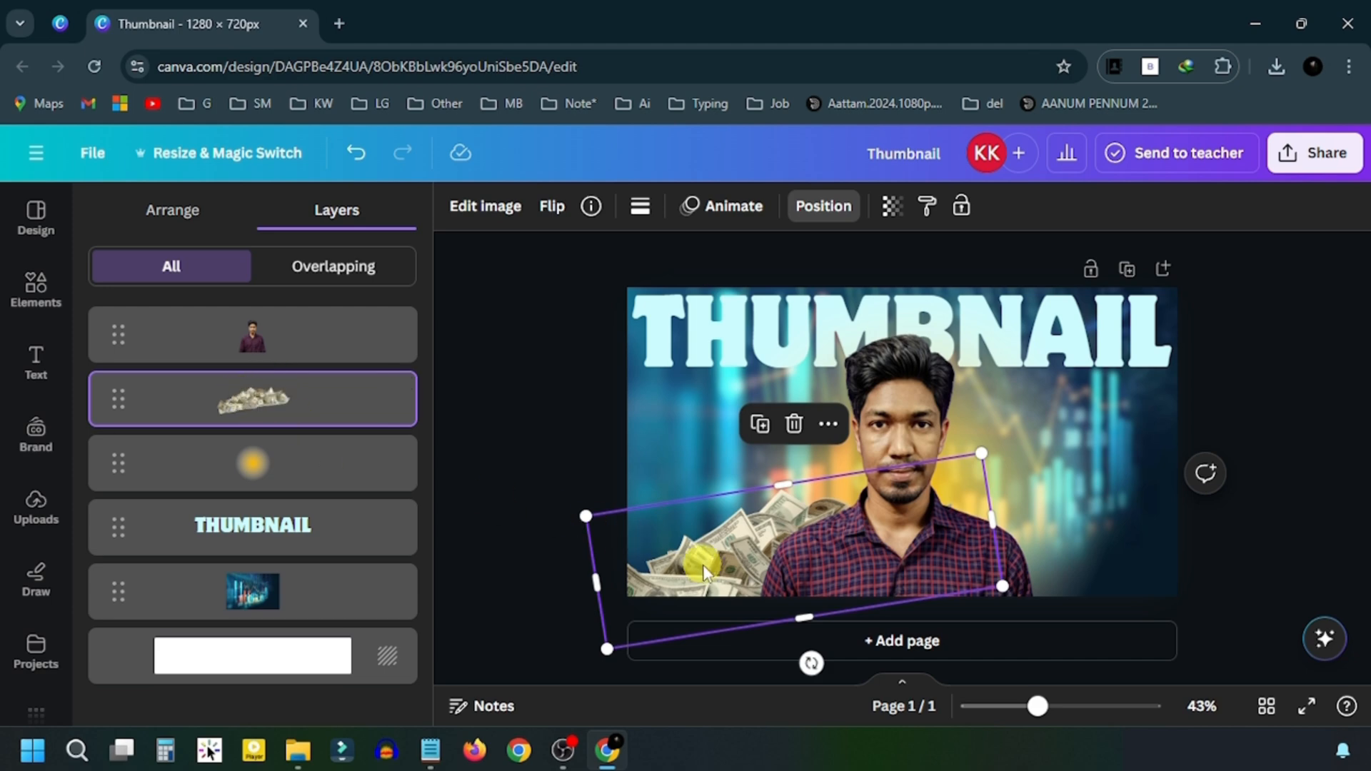
click(37, 504)
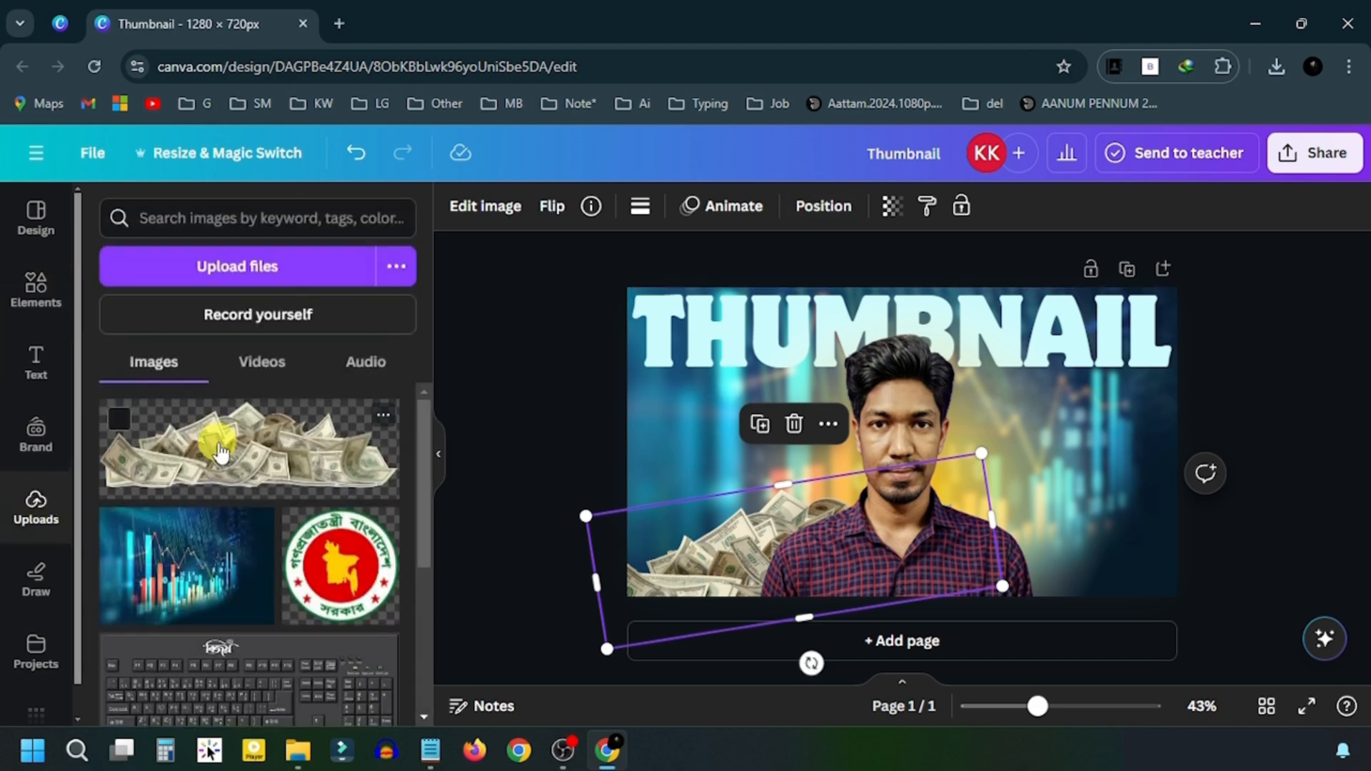
- Add a second money pile, enlarge it and lower it behind the person
click(221, 451)
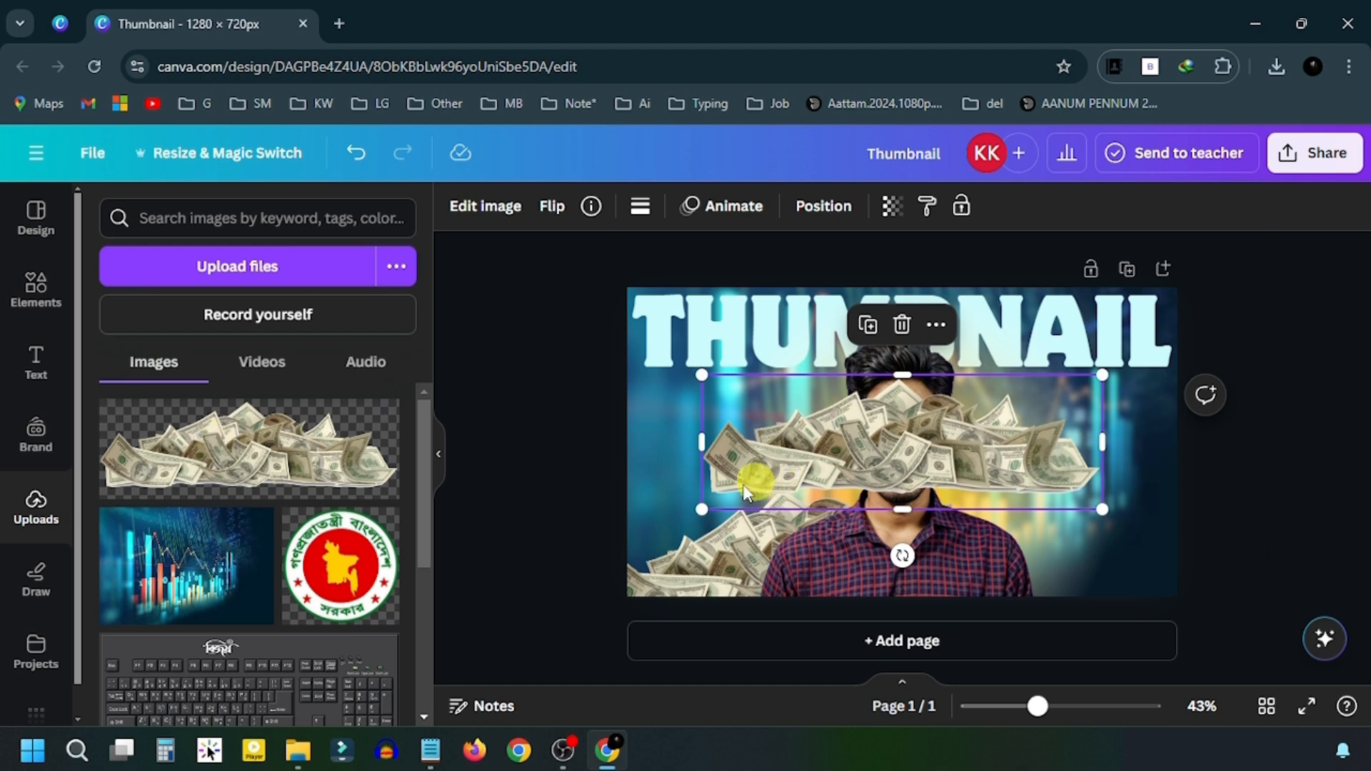
drag(701, 511, 687, 522)
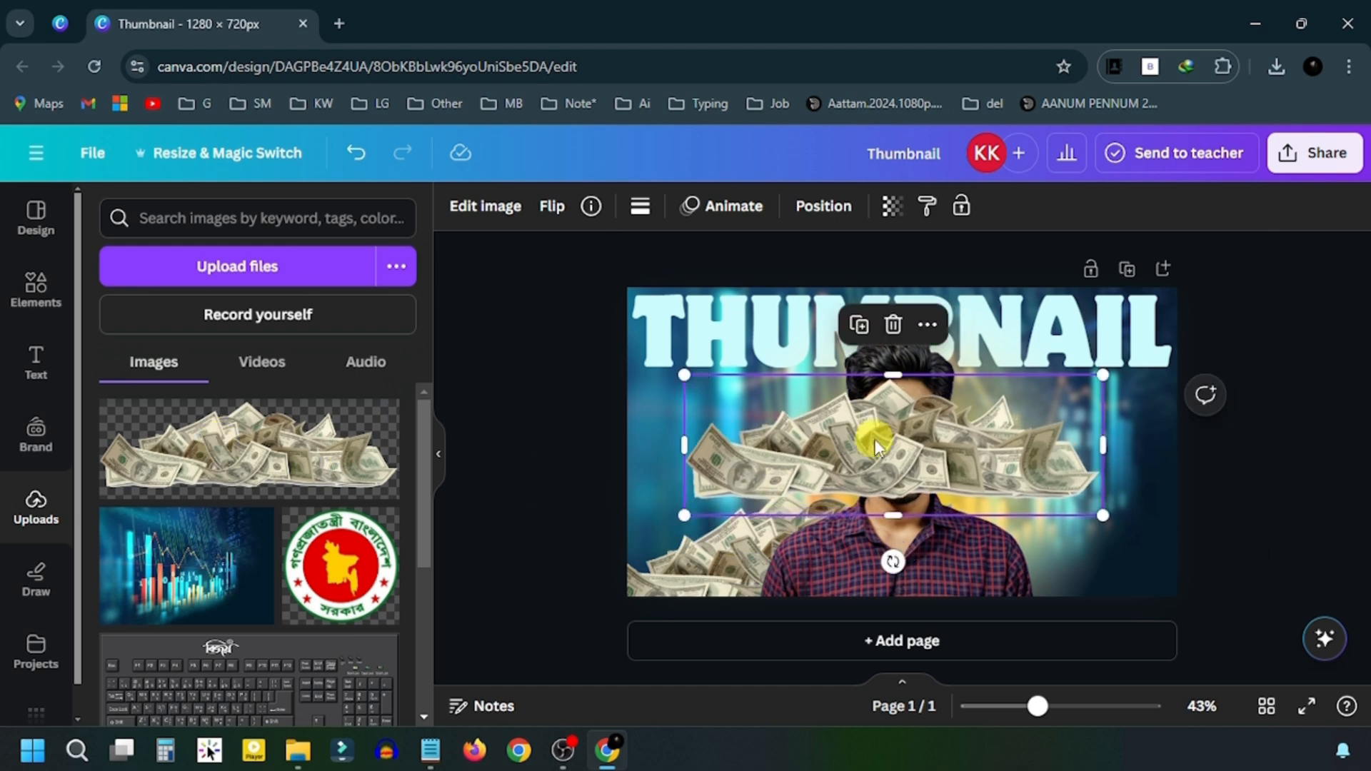
drag(872, 437, 893, 496)
key(ctrl+z)
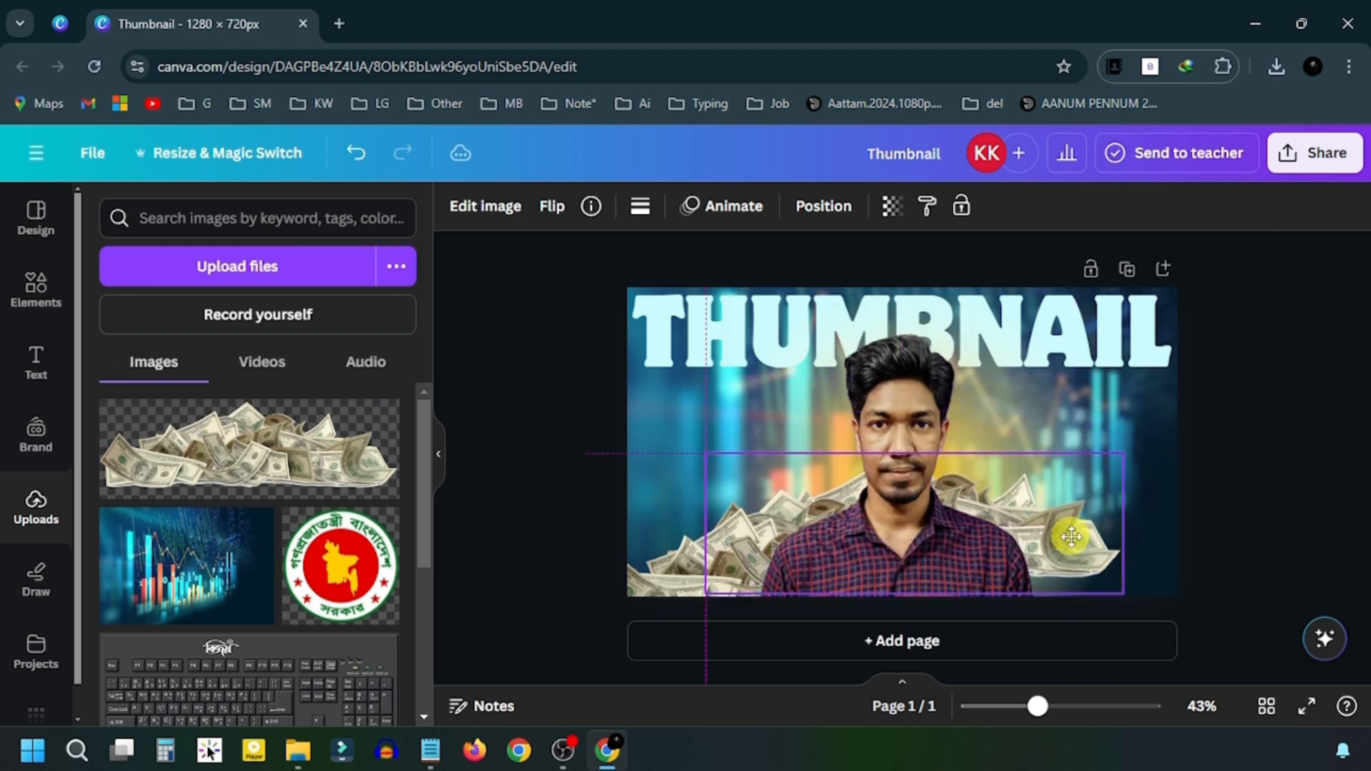
drag(1069, 515, 1063, 529)
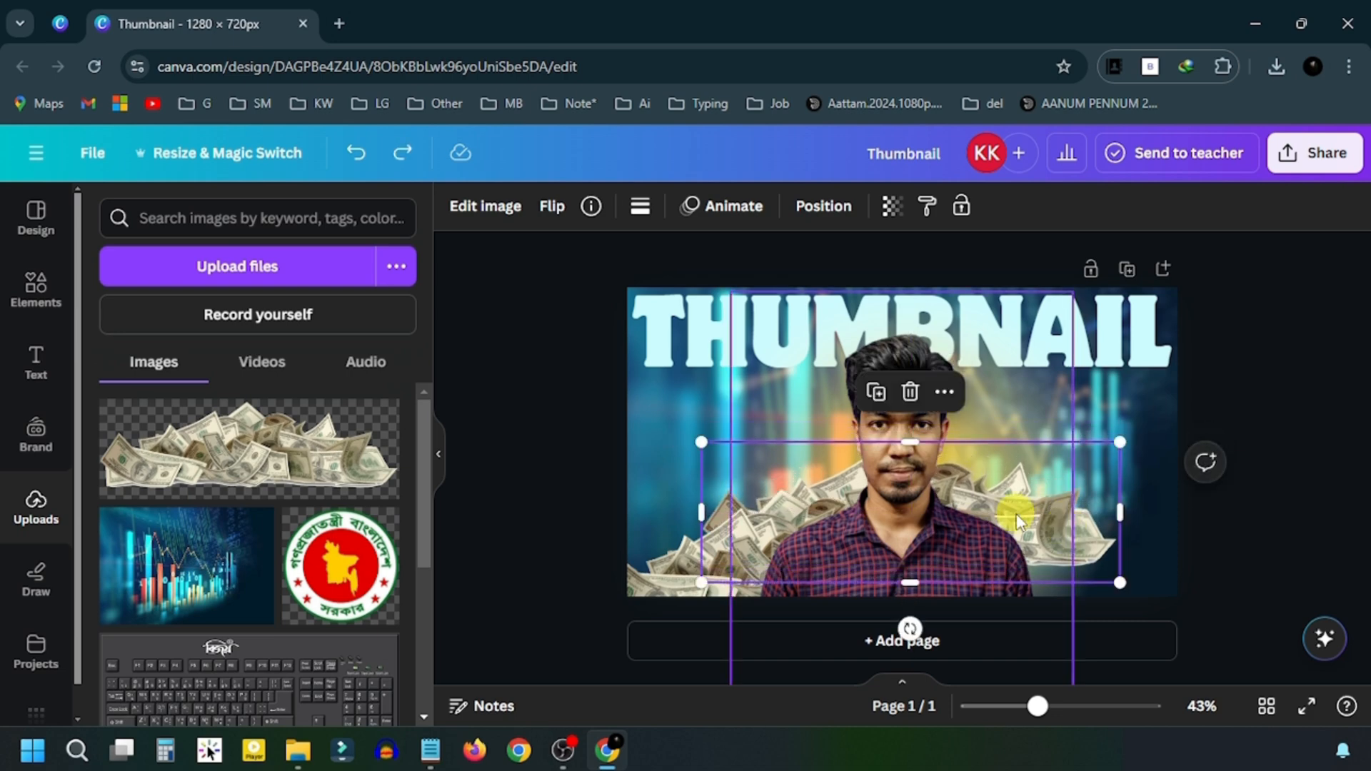
- Add a third money pile, tilt it 13°, shrink it and move it to the bottom-right
click(237, 441)
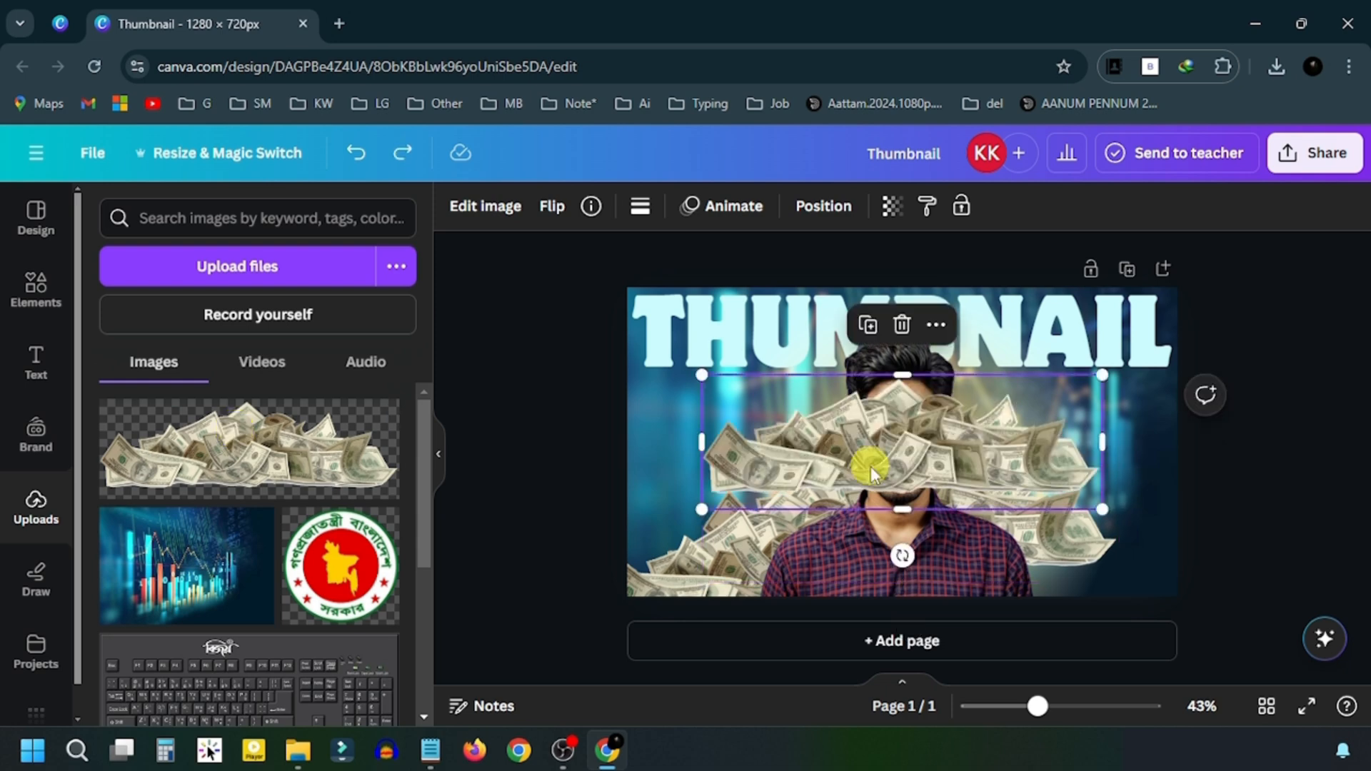
drag(875, 457, 995, 537)
drag(1020, 633, 990, 642)
drag(1230, 500, 1193, 504)
drag(1095, 536, 1175, 597)
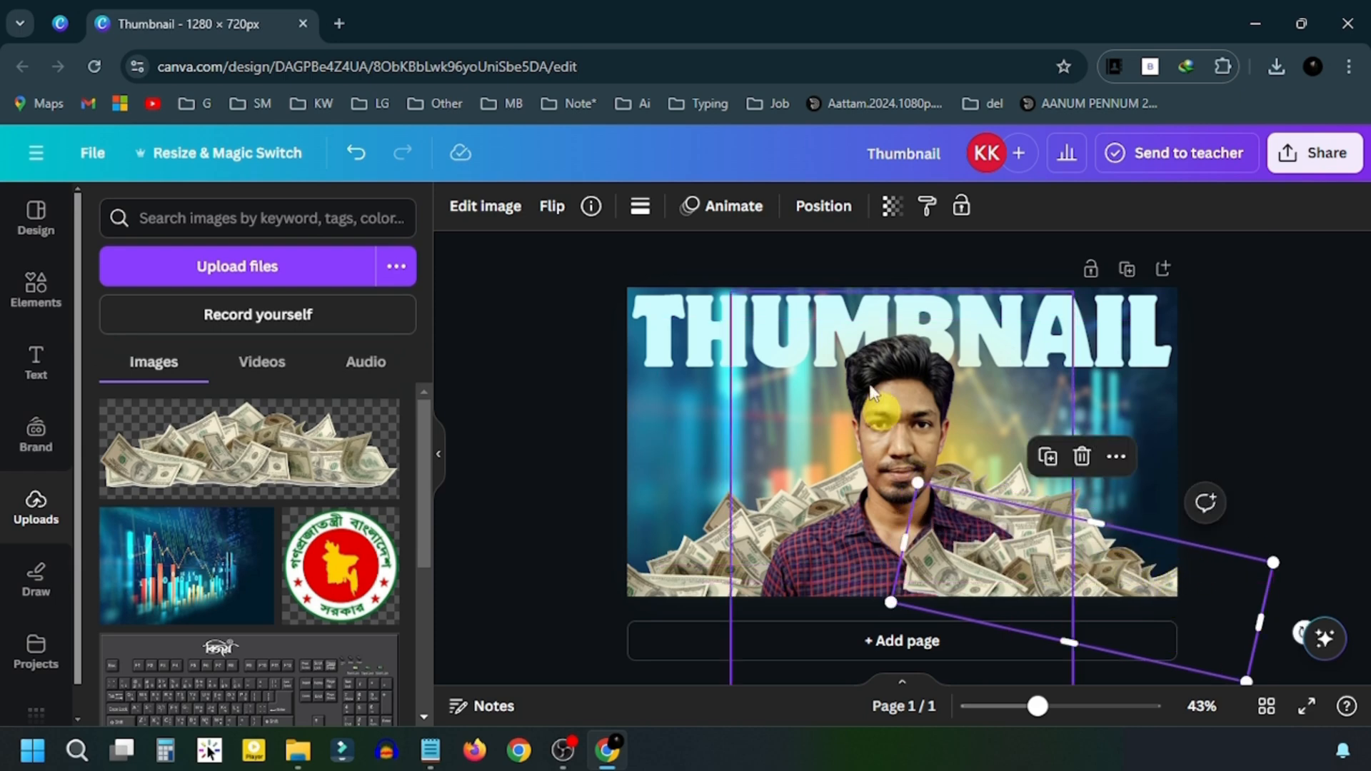
click(823, 206)
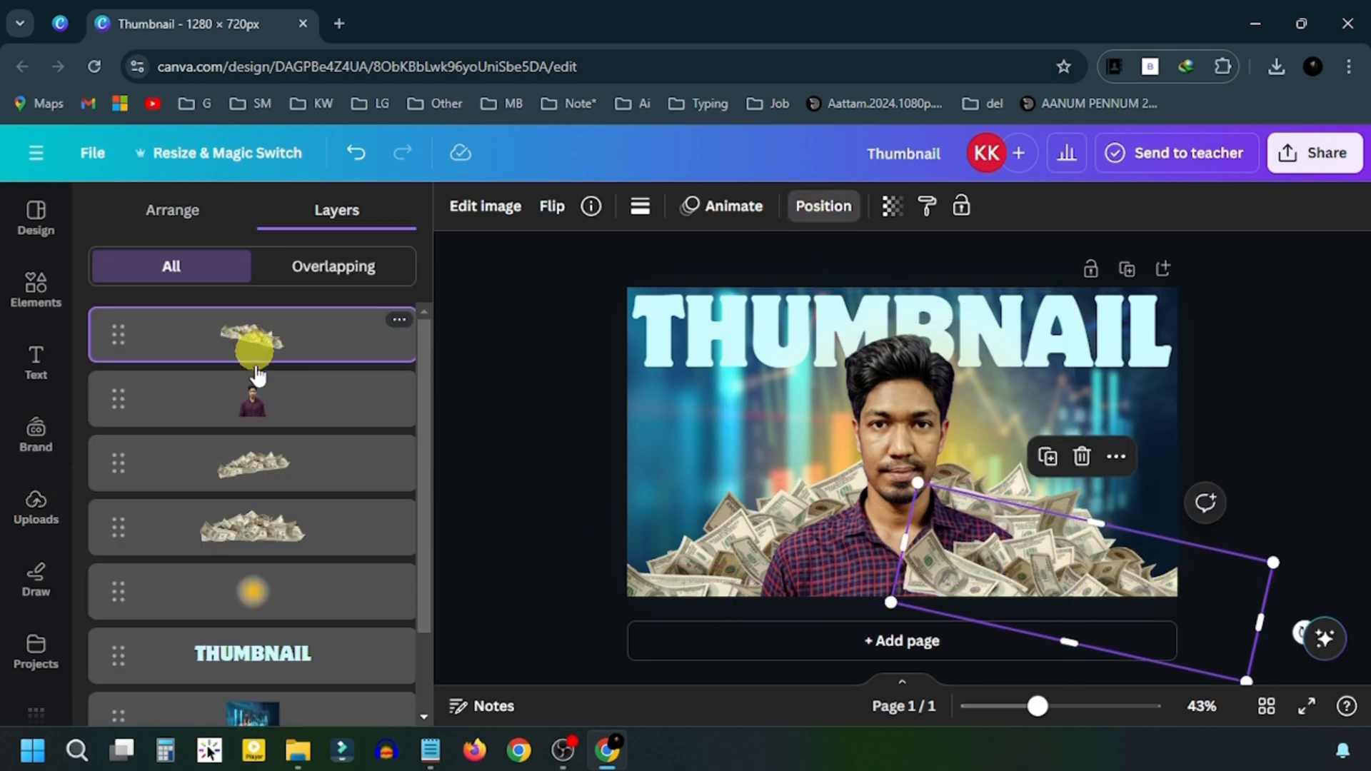
- Reorder layers so the money pile is below the man and the glow sits just beneath him
drag(253, 358, 257, 451)
click(289, 591)
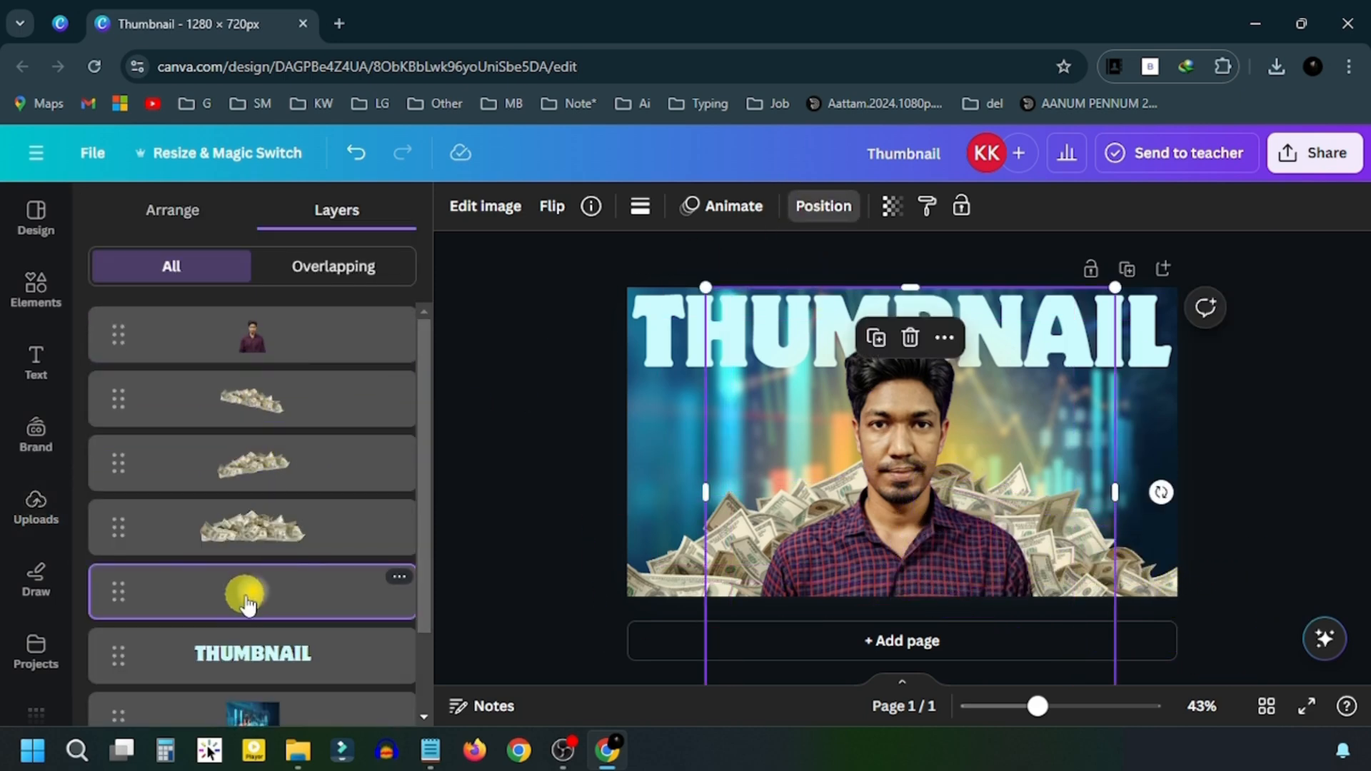
drag(245, 594, 258, 393)
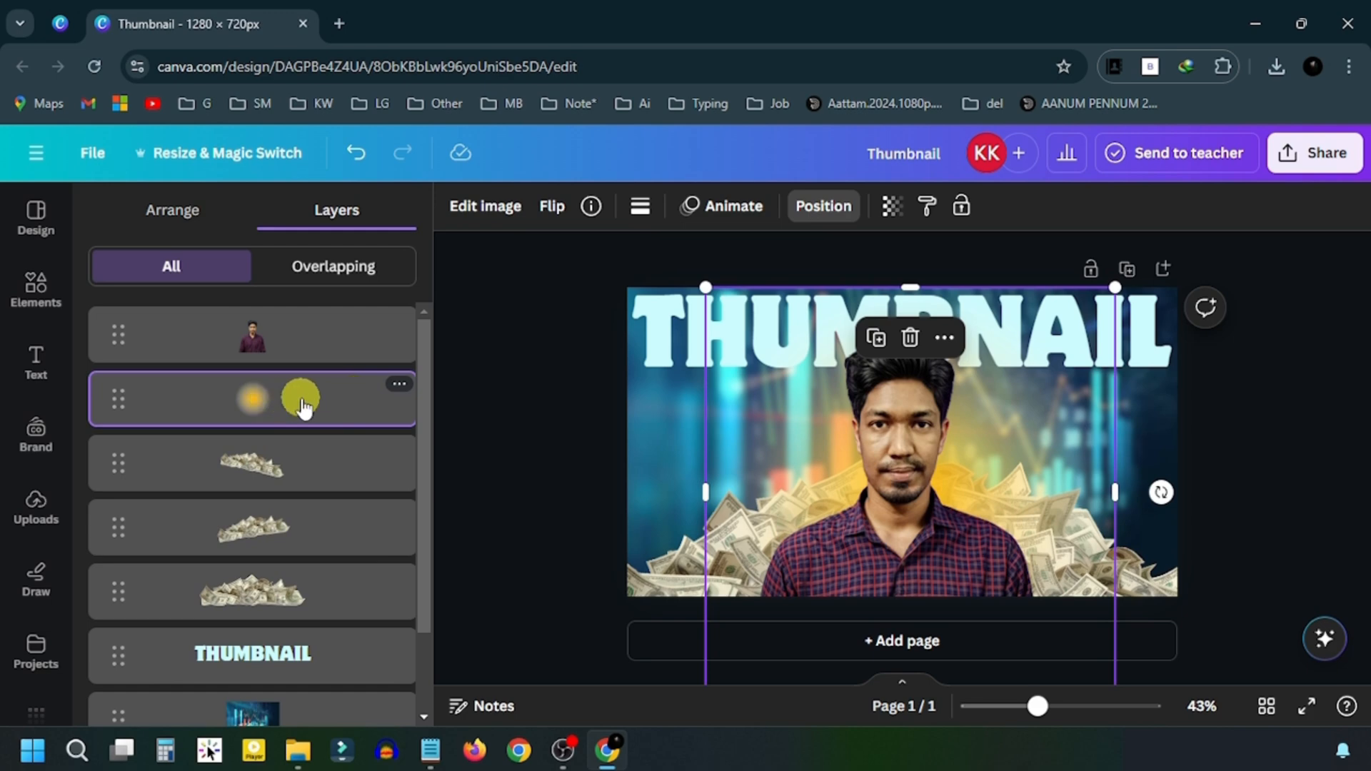
- Set the yellow glow's transparency to 30
click(894, 207)
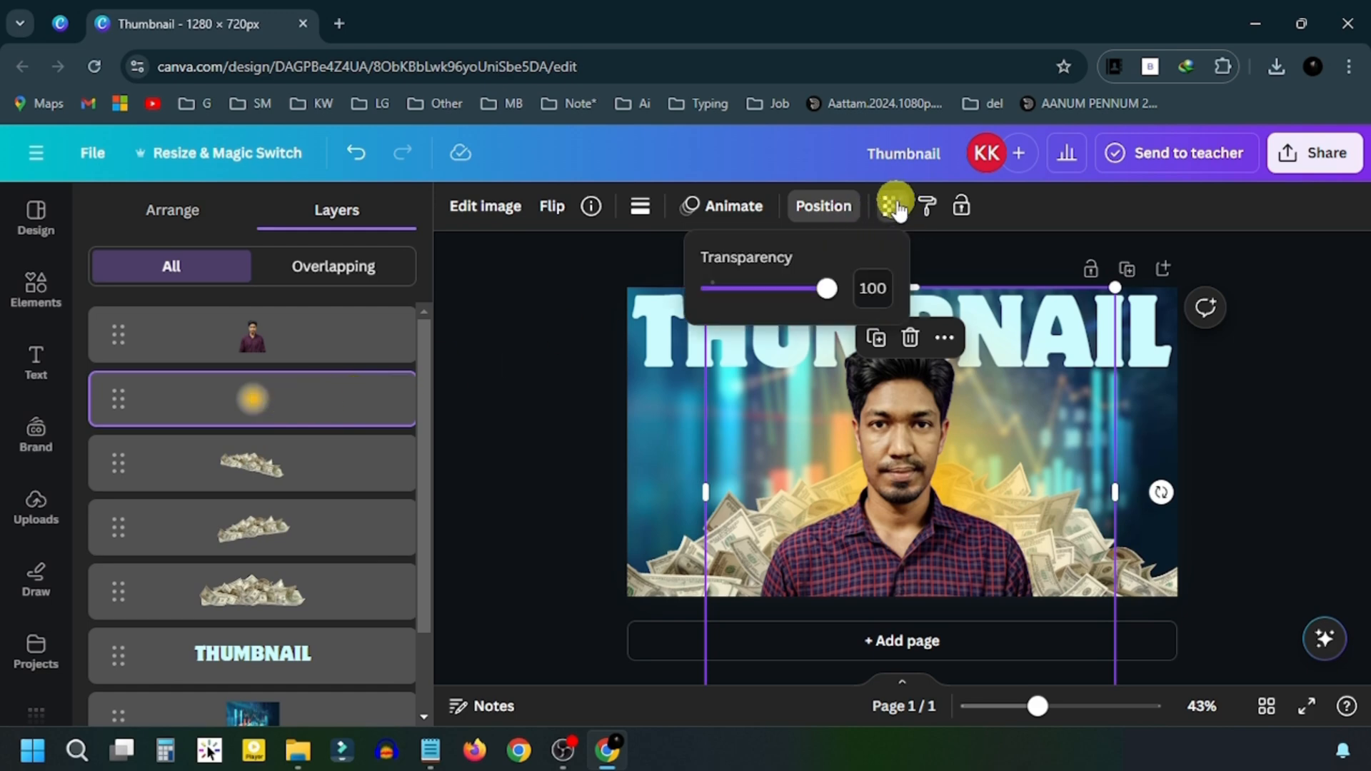
drag(828, 303, 745, 301)
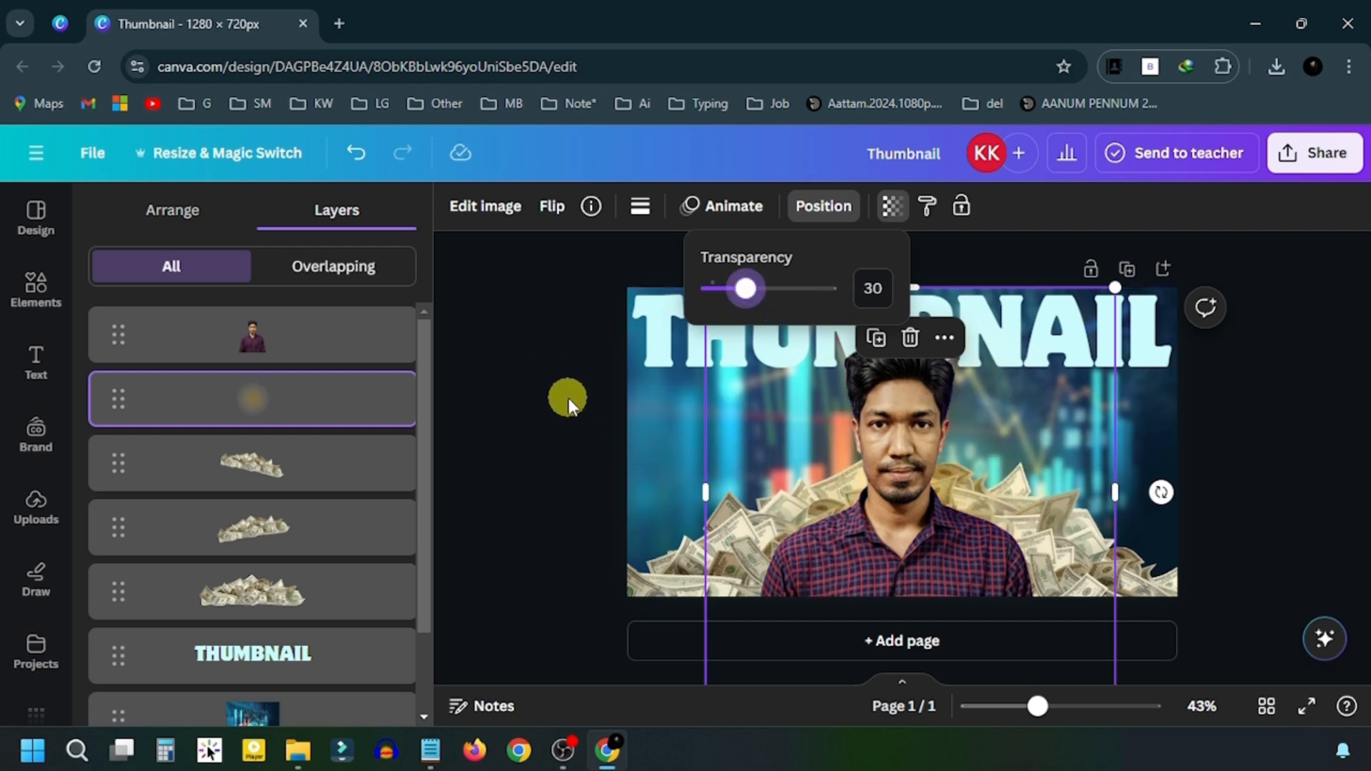
click(548, 341)
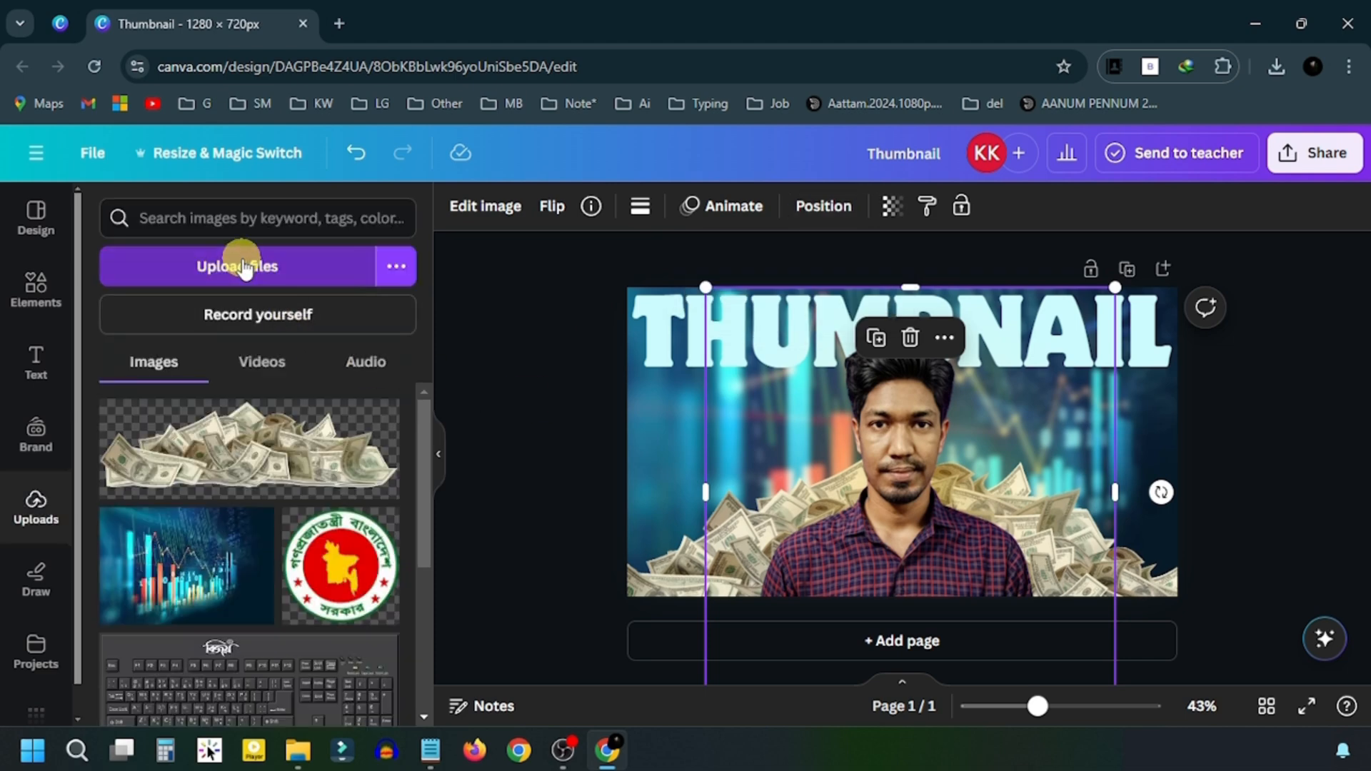
- Upload the samples, place the Ai Music and Adobe Express thumbnails, and add a blank page 2
click(243, 269)
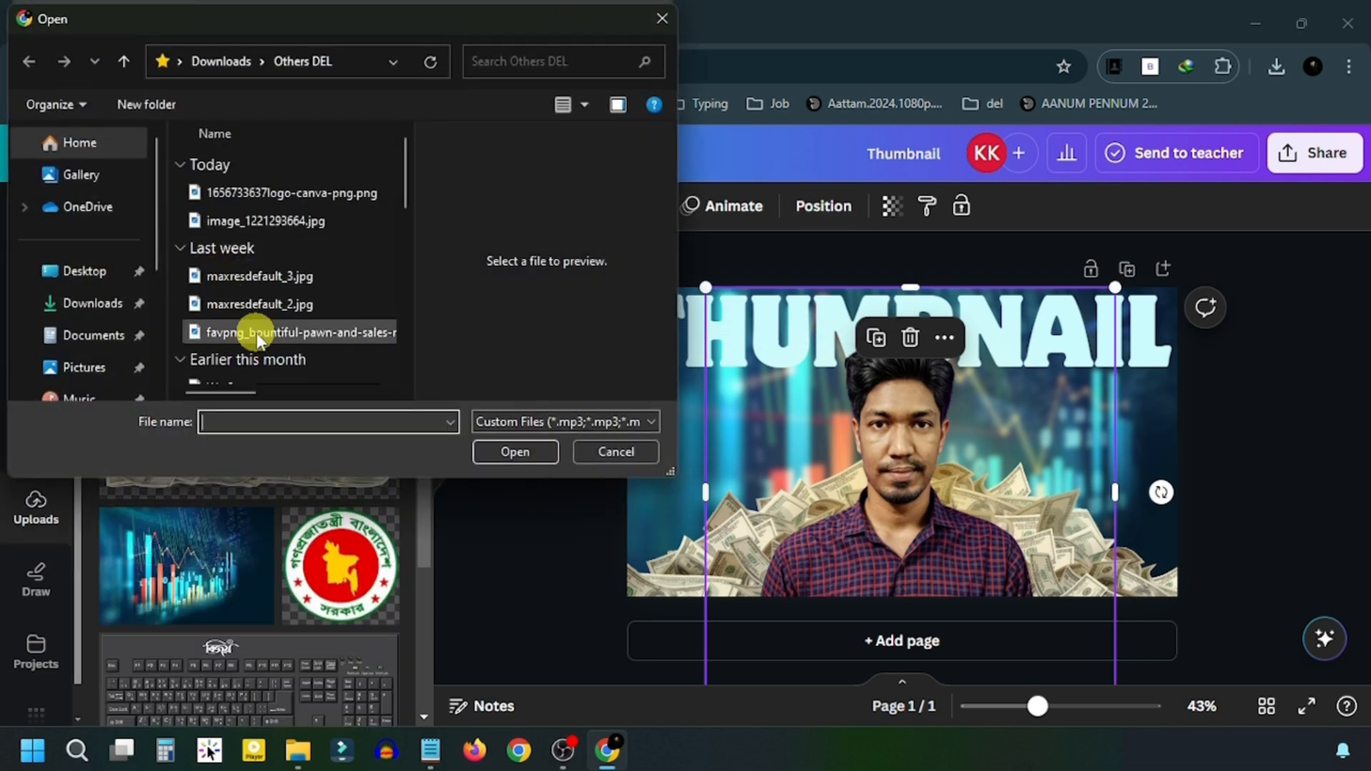
double_click(270, 218)
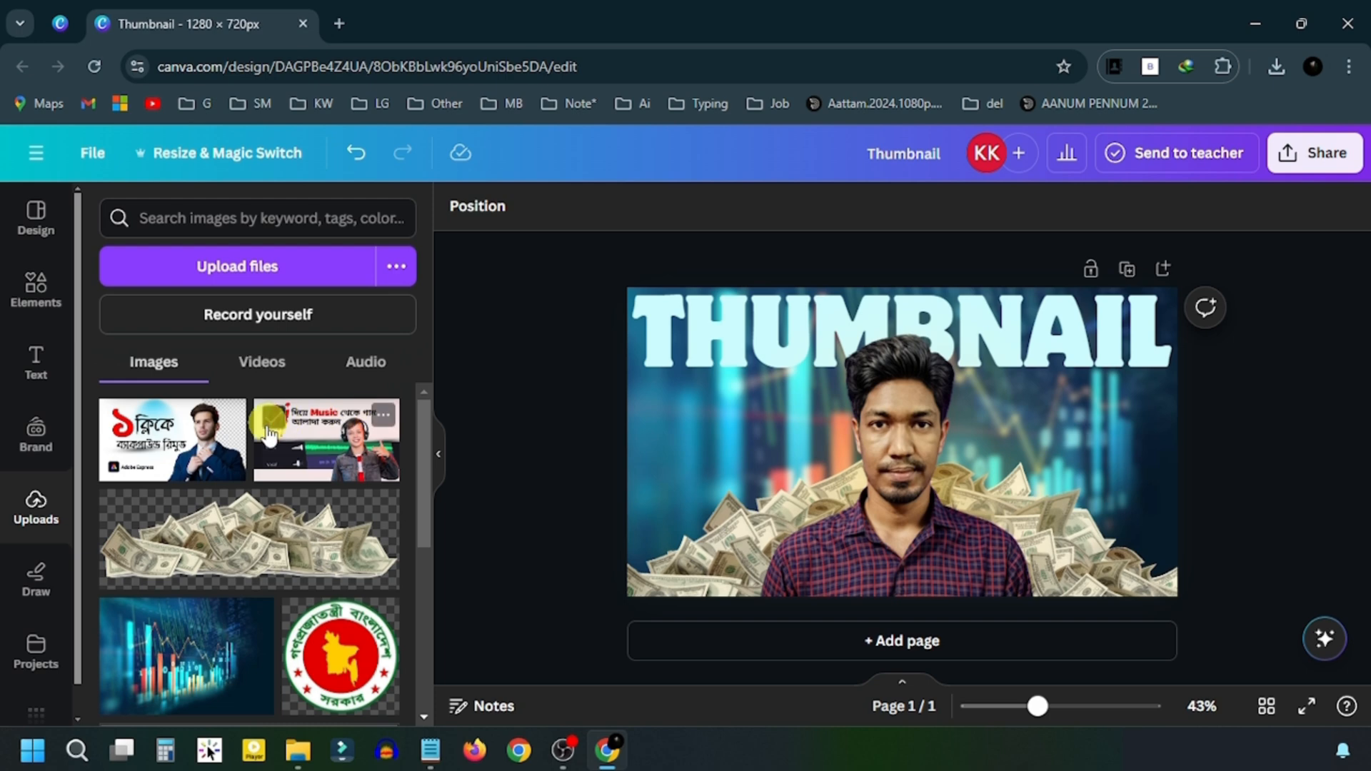
click(315, 432)
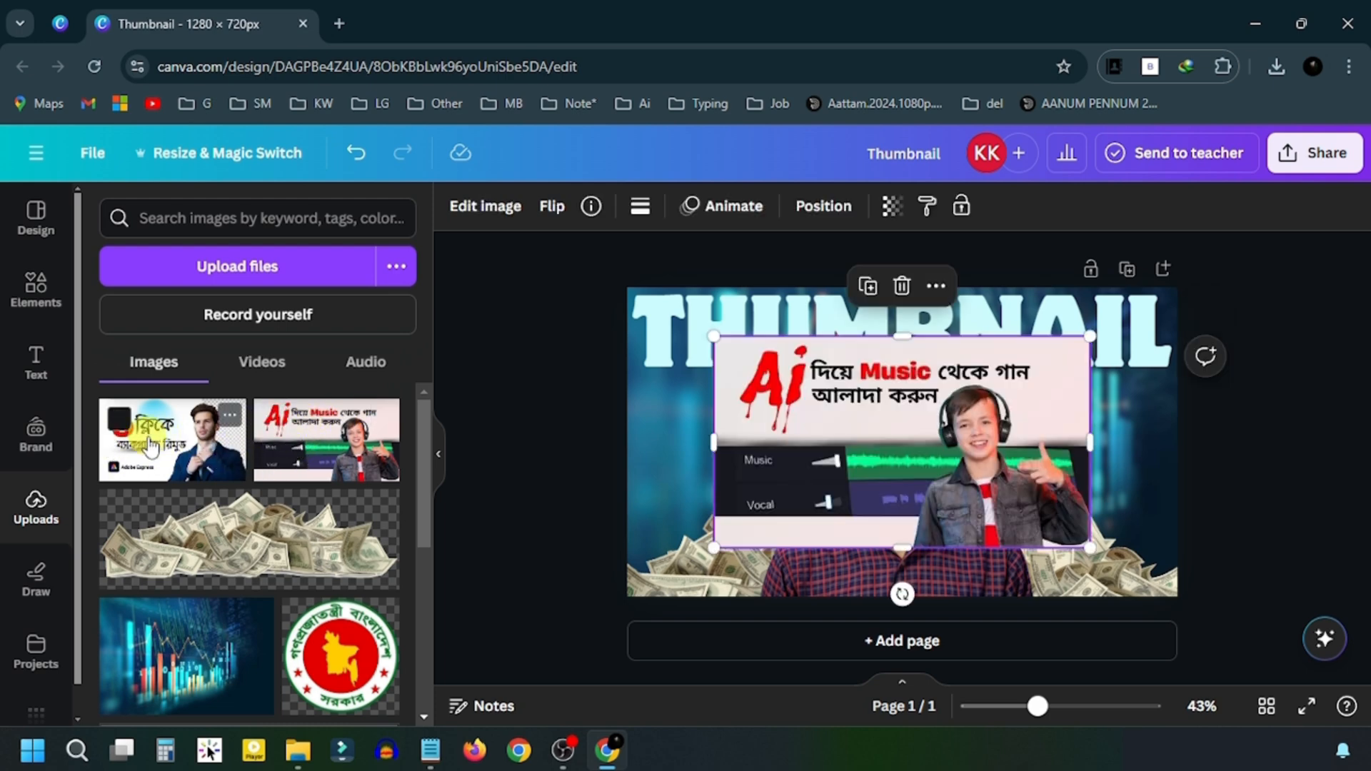
click(150, 448)
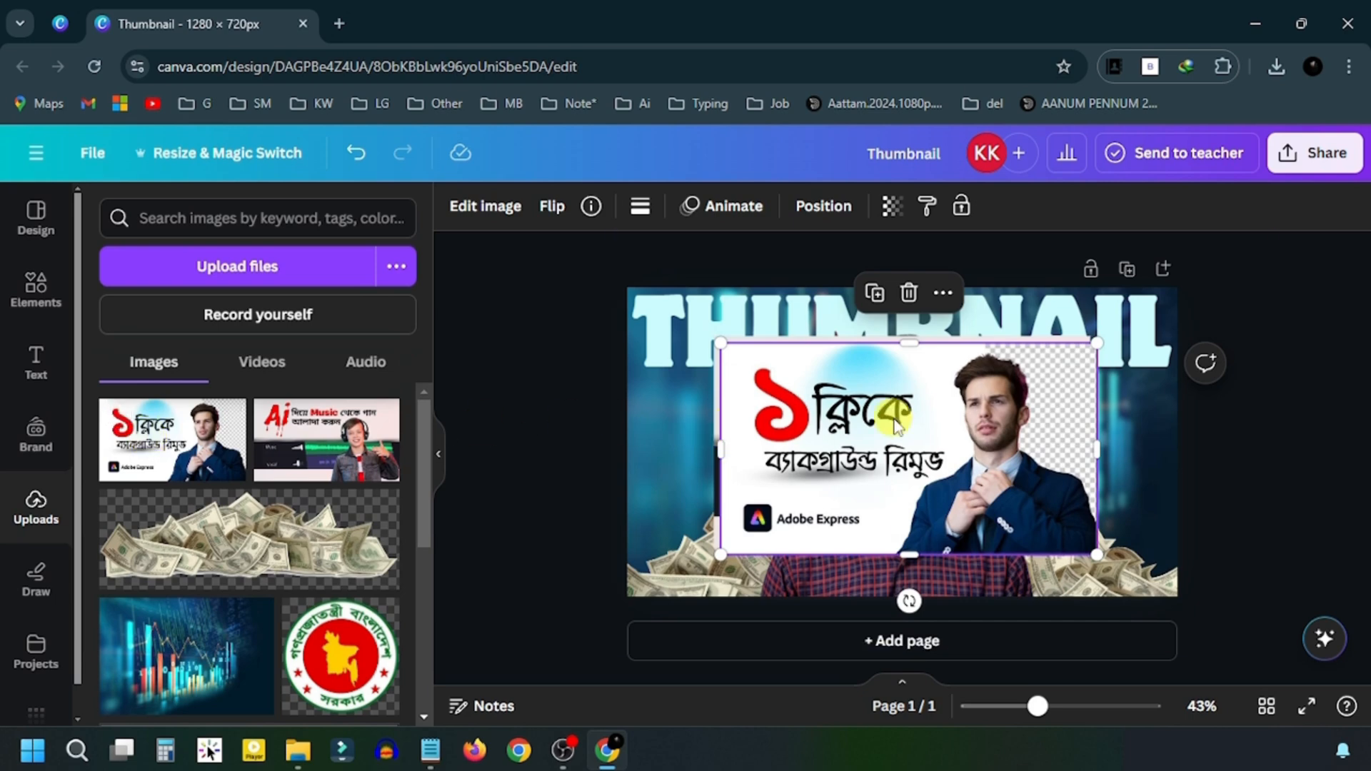
click(848, 646)
scroll(914, 482, up, 3)
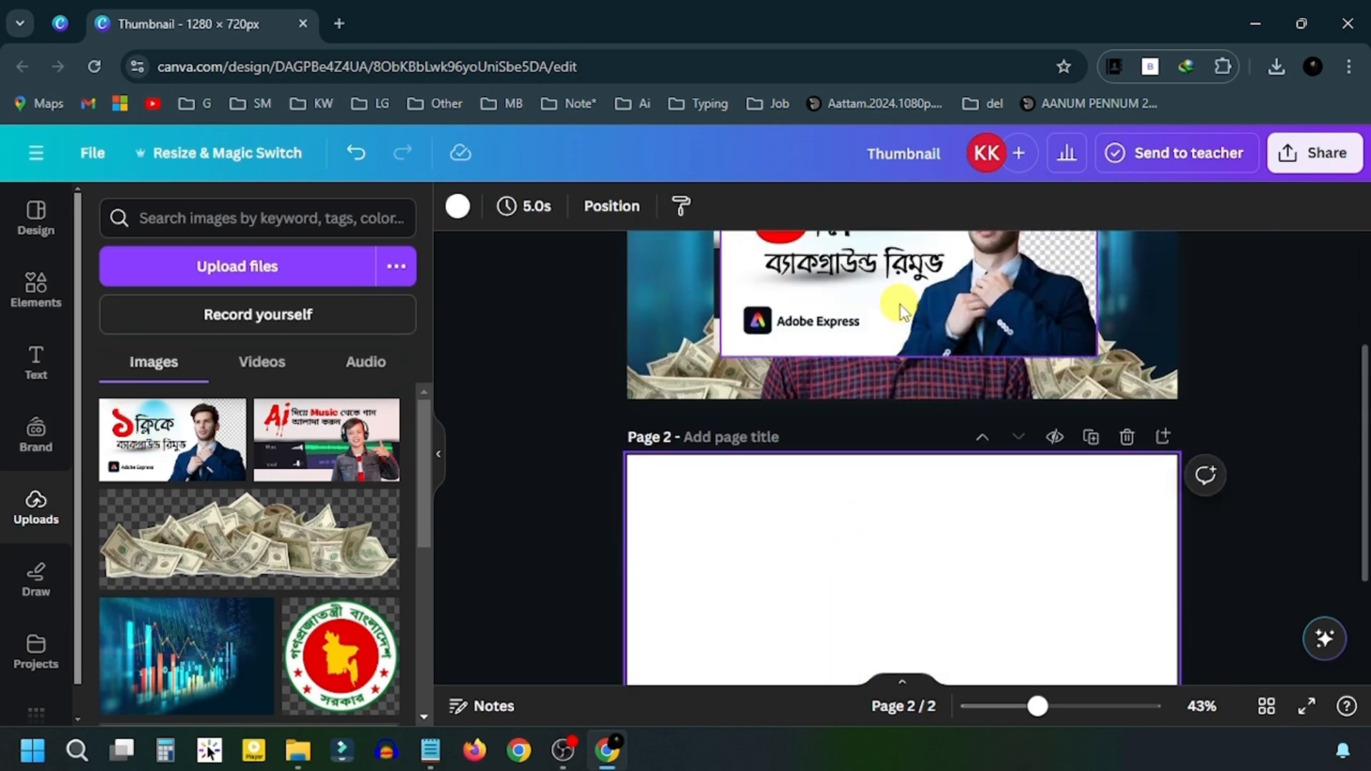
- Move both sample thumbnails onto page 2, undoing an accidental shift of the man cutout
drag(901, 306, 820, 627)
drag(936, 289, 885, 435)
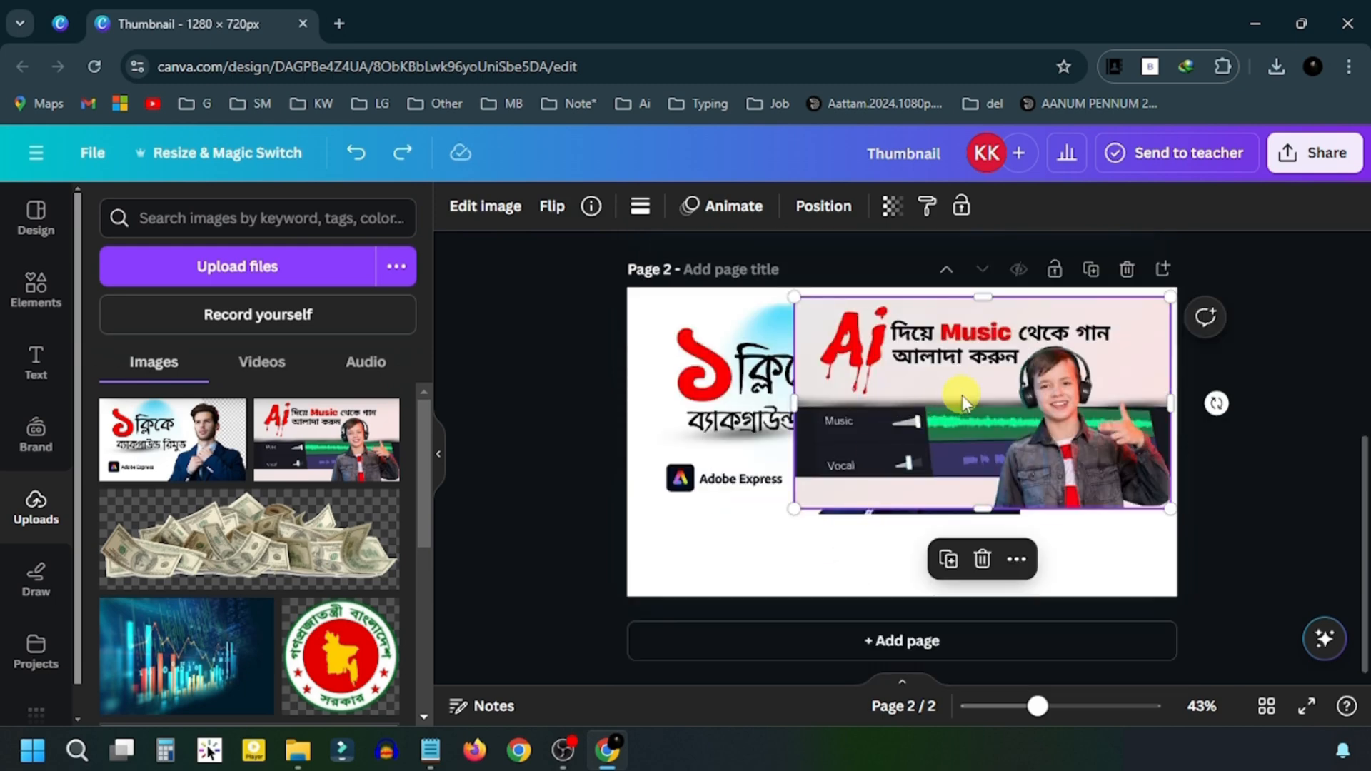
scroll(1043, 408, up, 5)
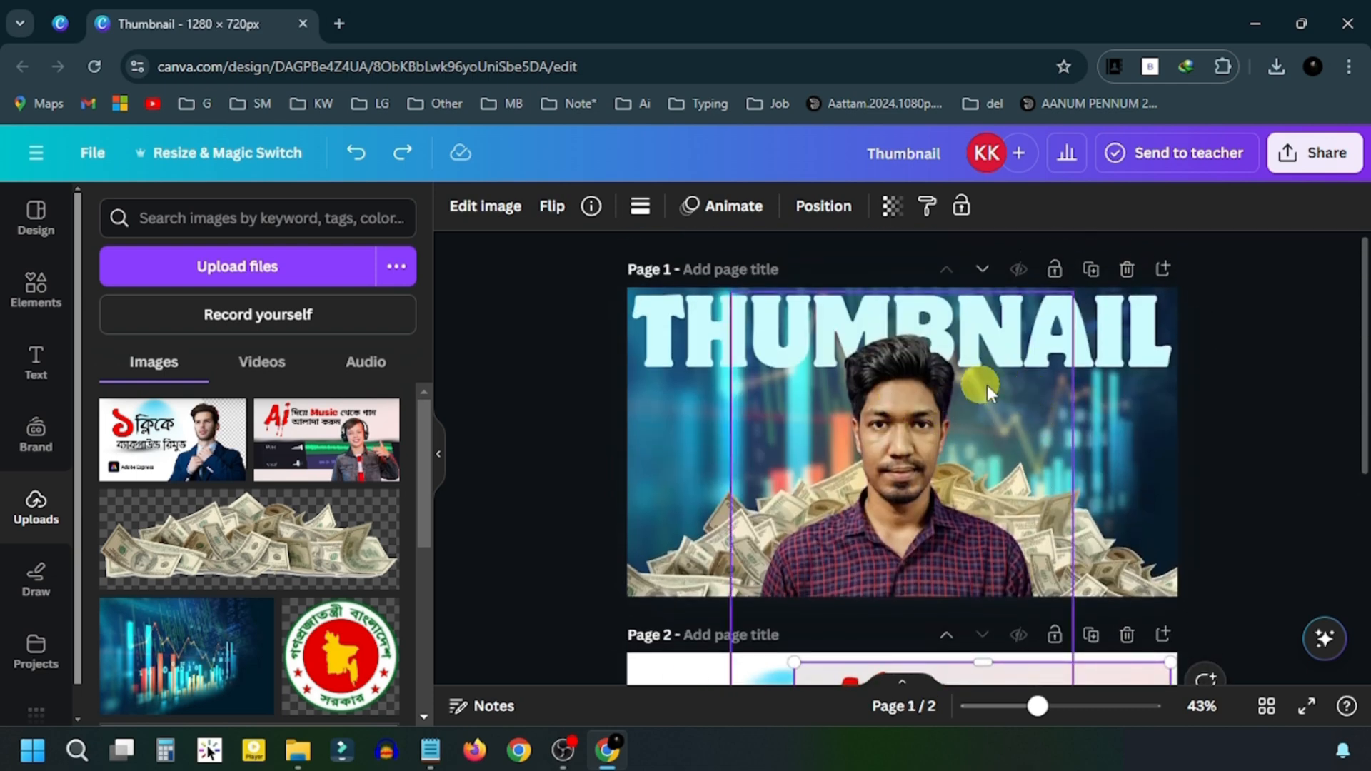
click(990, 387)
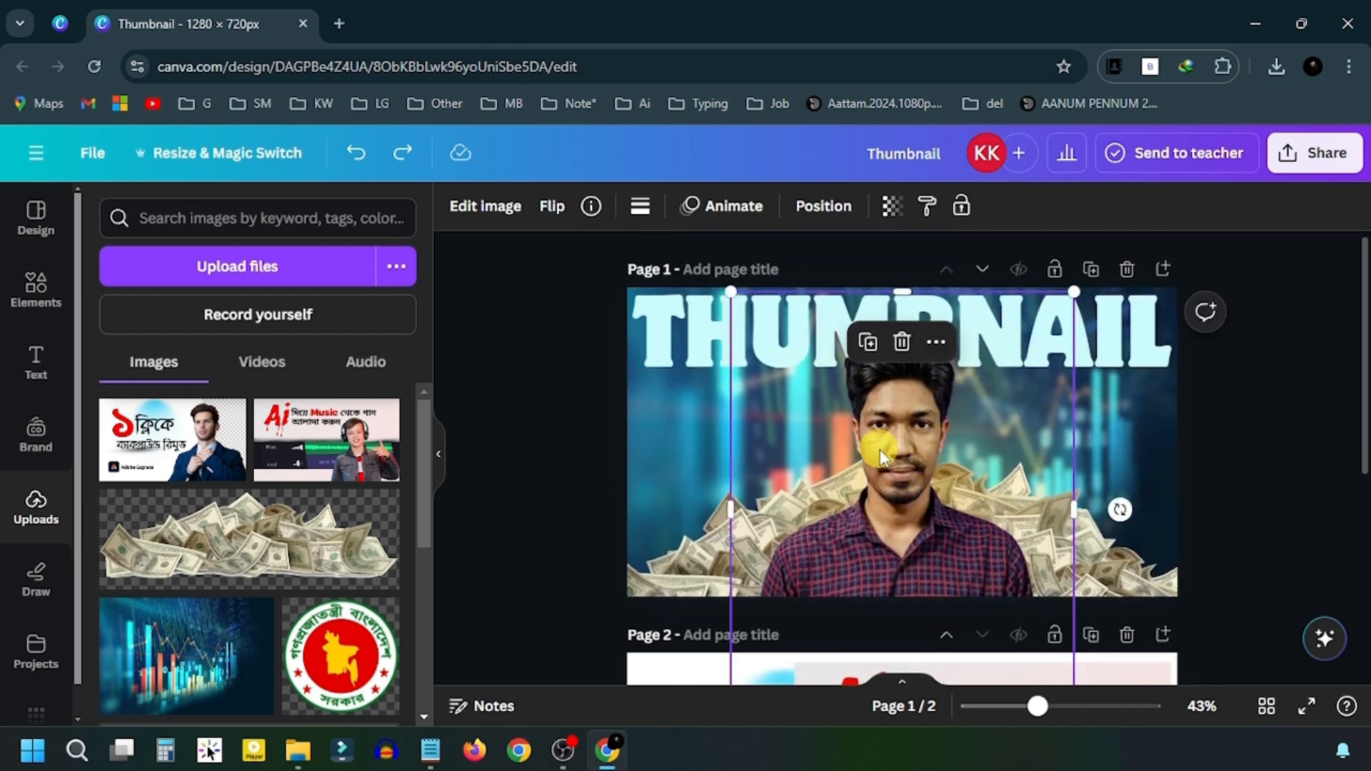
drag(883, 456, 968, 439)
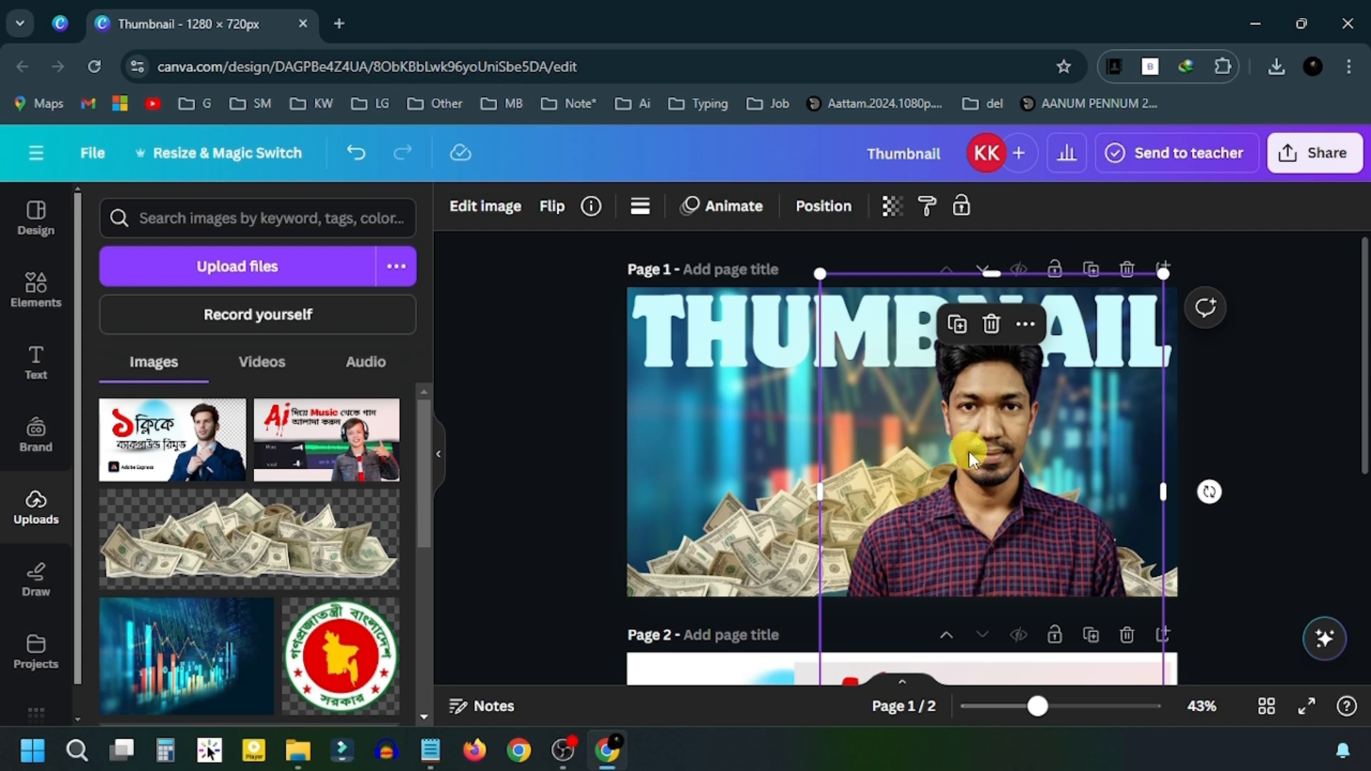
click(359, 155)
scroll(1024, 507, down, 5)
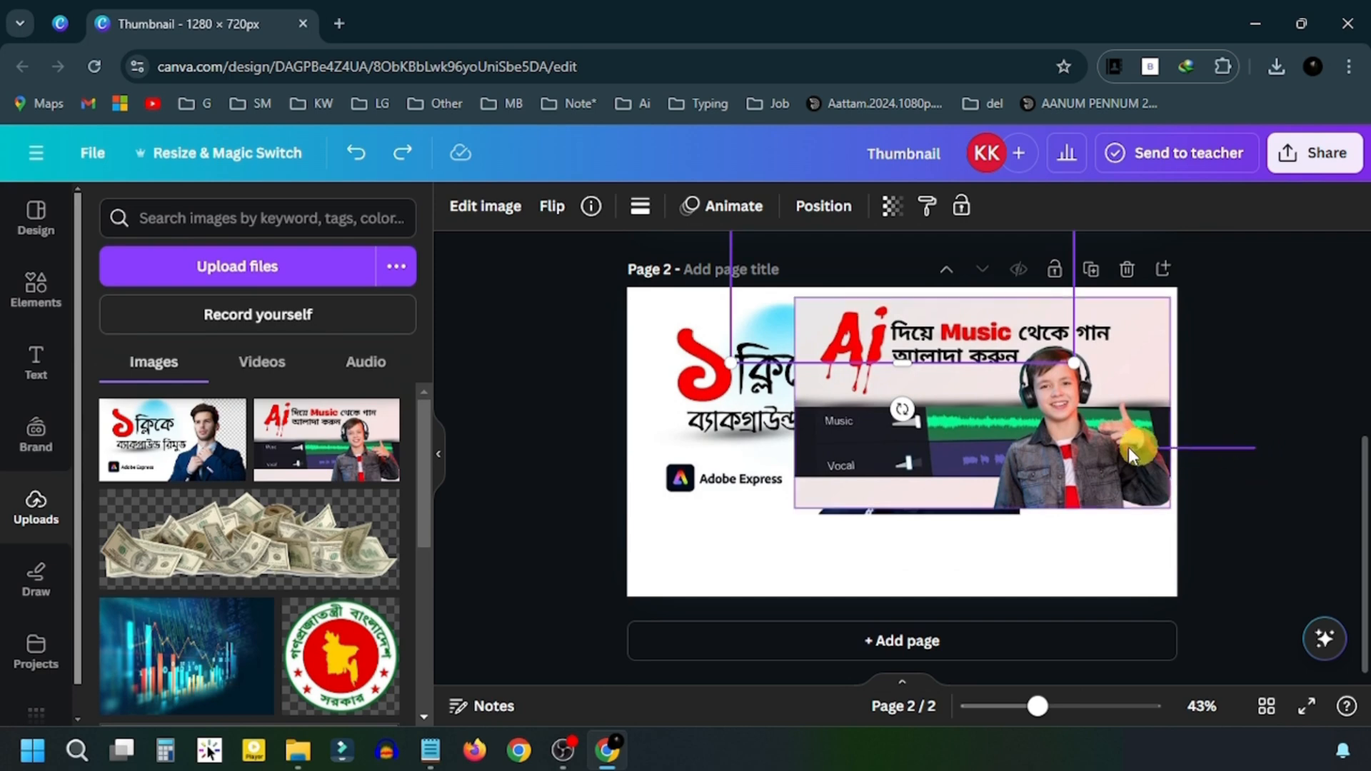
- Shrink both thumbnails together and set Adobe Express and Ai Music side by side
shift+click(666, 460)
drag(1169, 302, 939, 528)
click(939, 528)
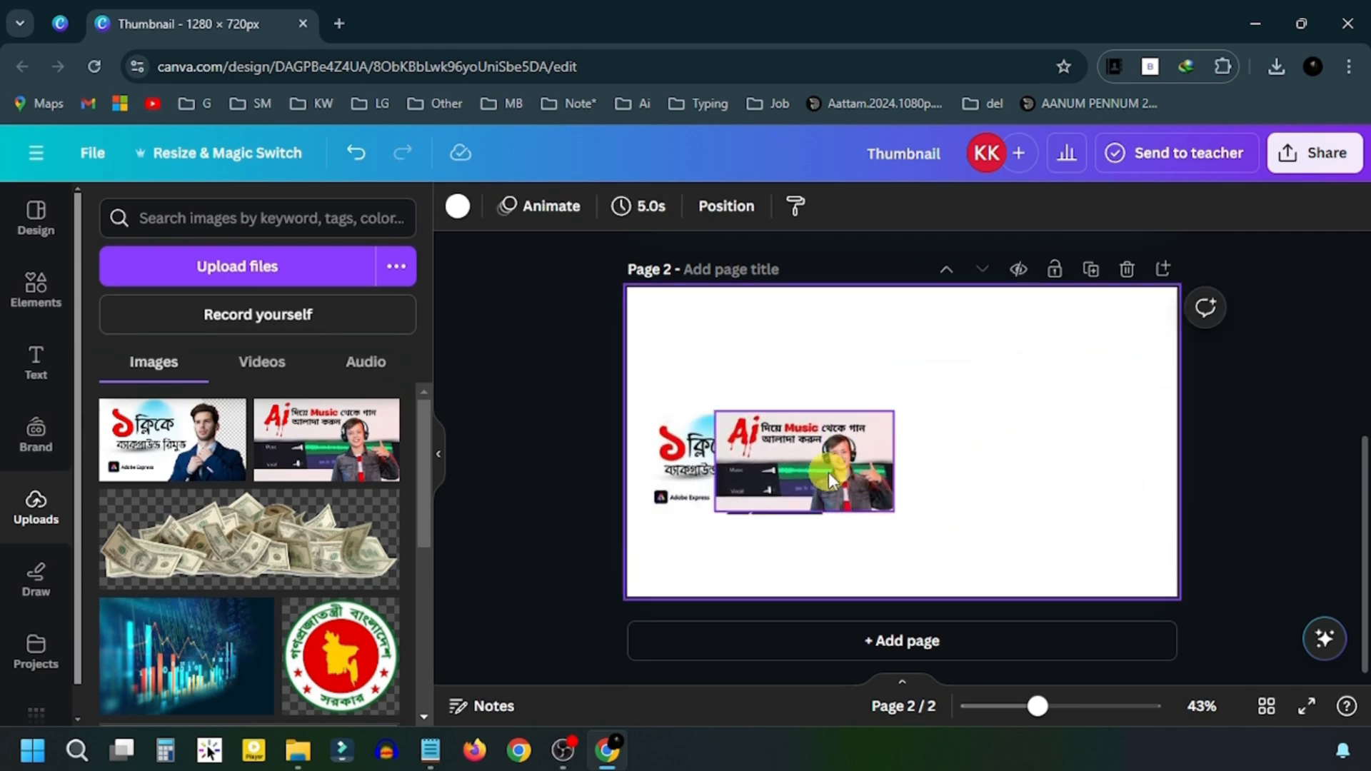
drag(828, 472, 1015, 472)
drag(796, 473, 837, 442)
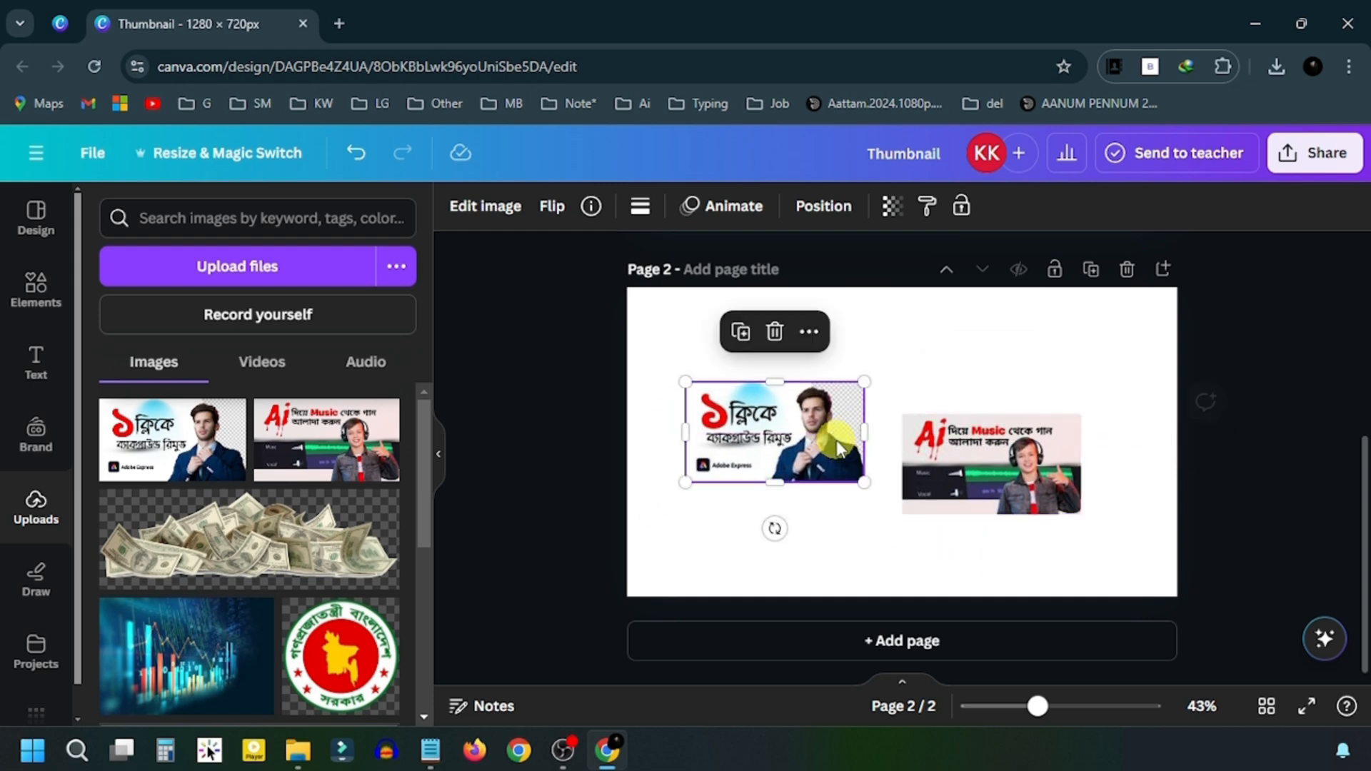
- Apply a Drop shadow to the Adobe Express and Ai Music thumbnails, aligning Ai Music on the centre line
click(491, 214)
scroll(336, 433, down, 3)
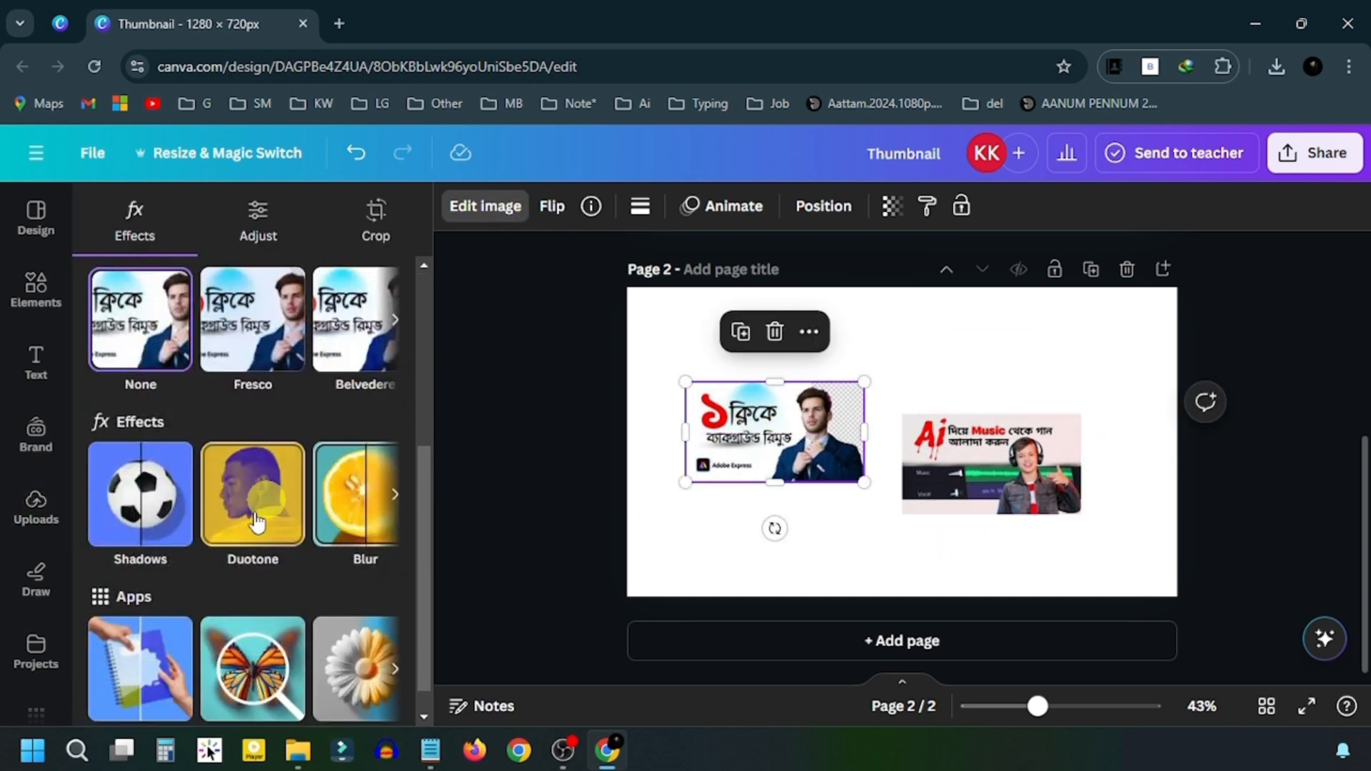
click(147, 497)
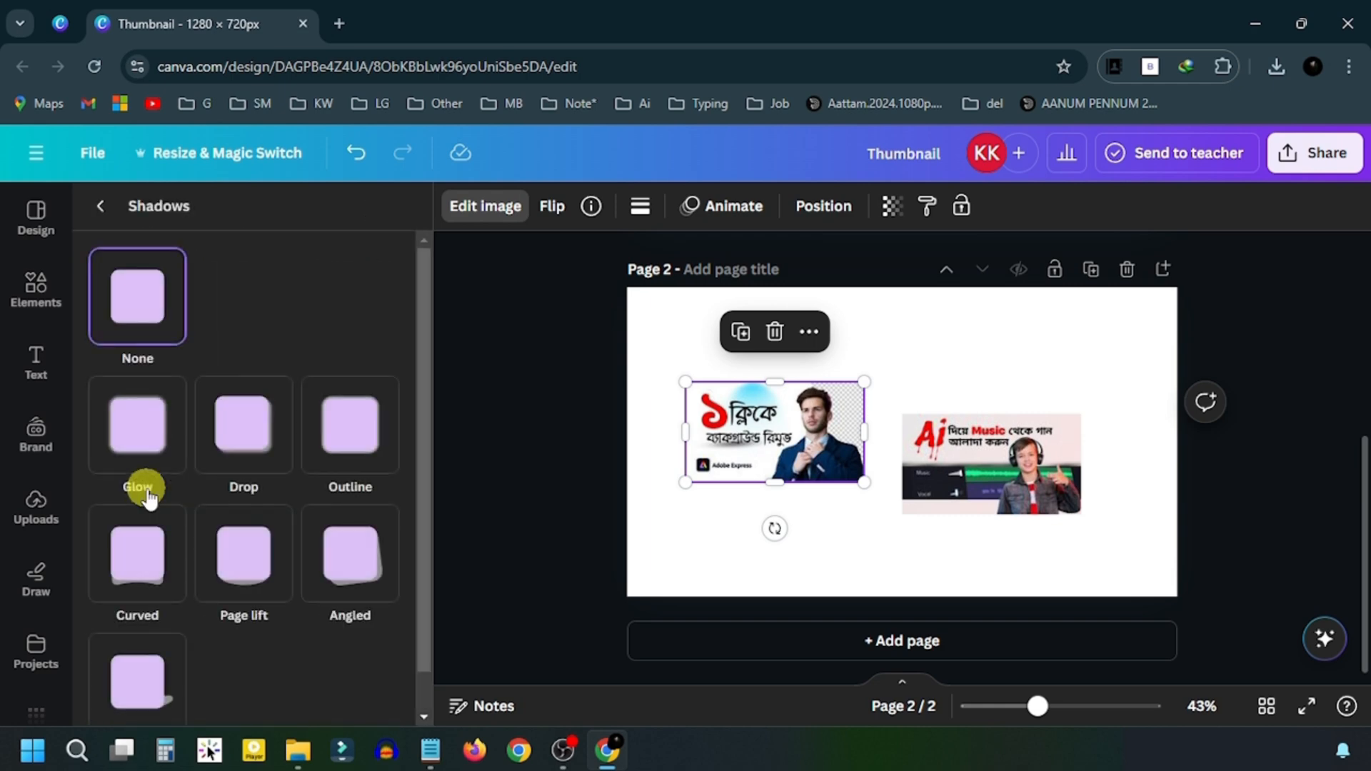
click(261, 427)
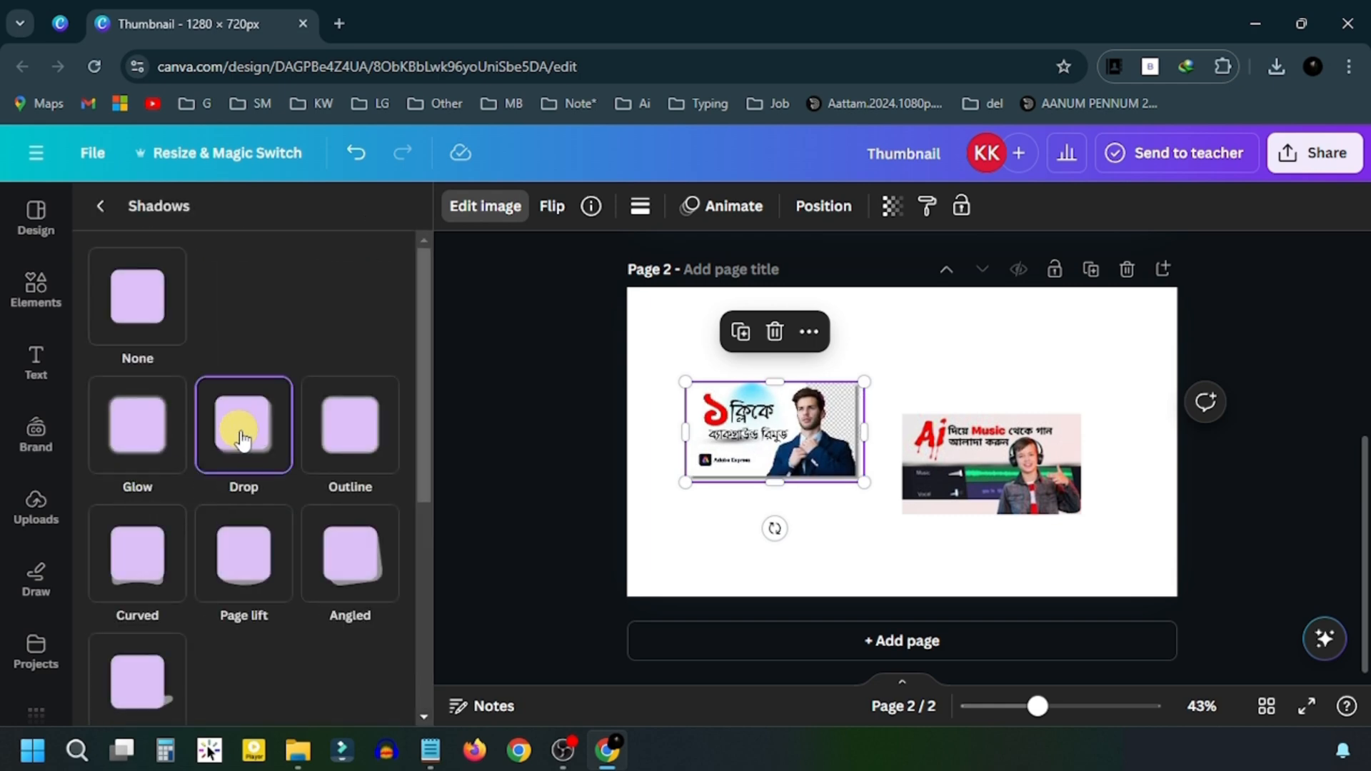
click(975, 460)
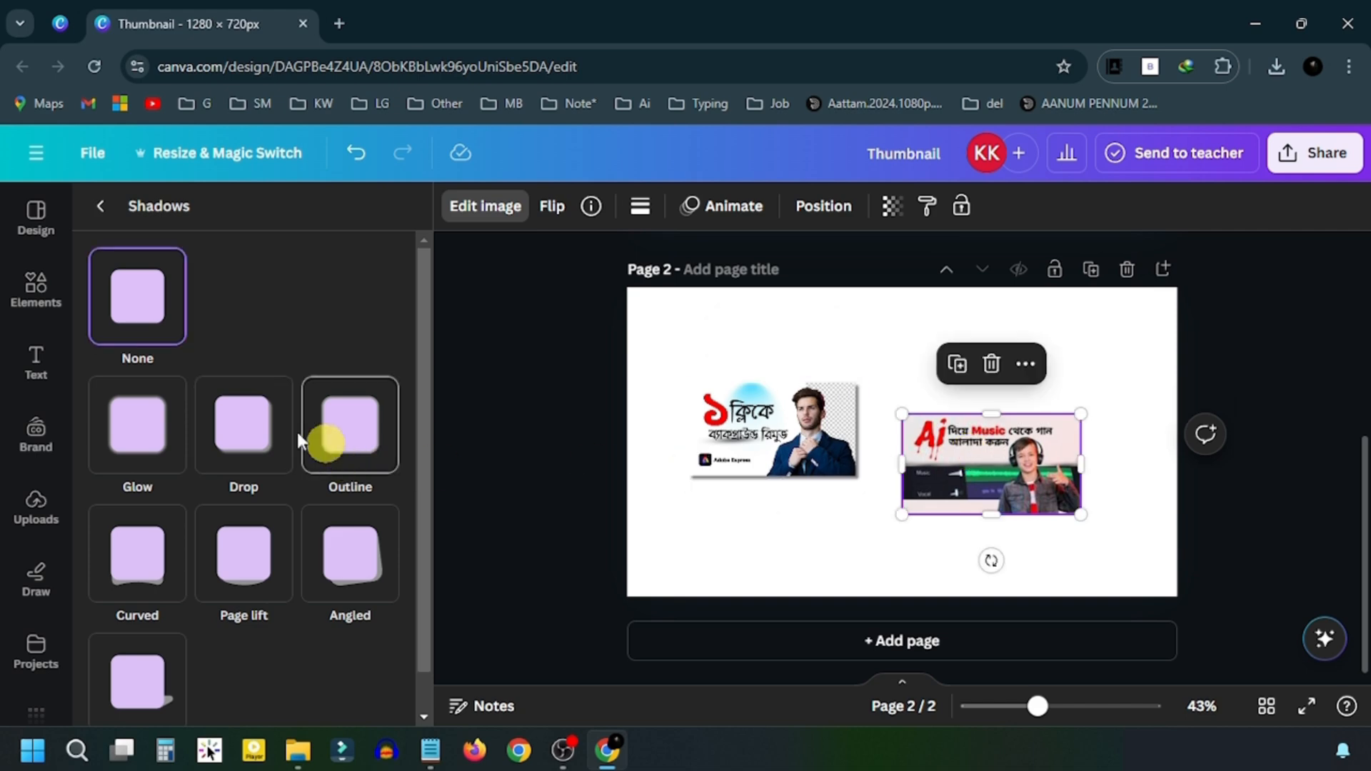
click(252, 427)
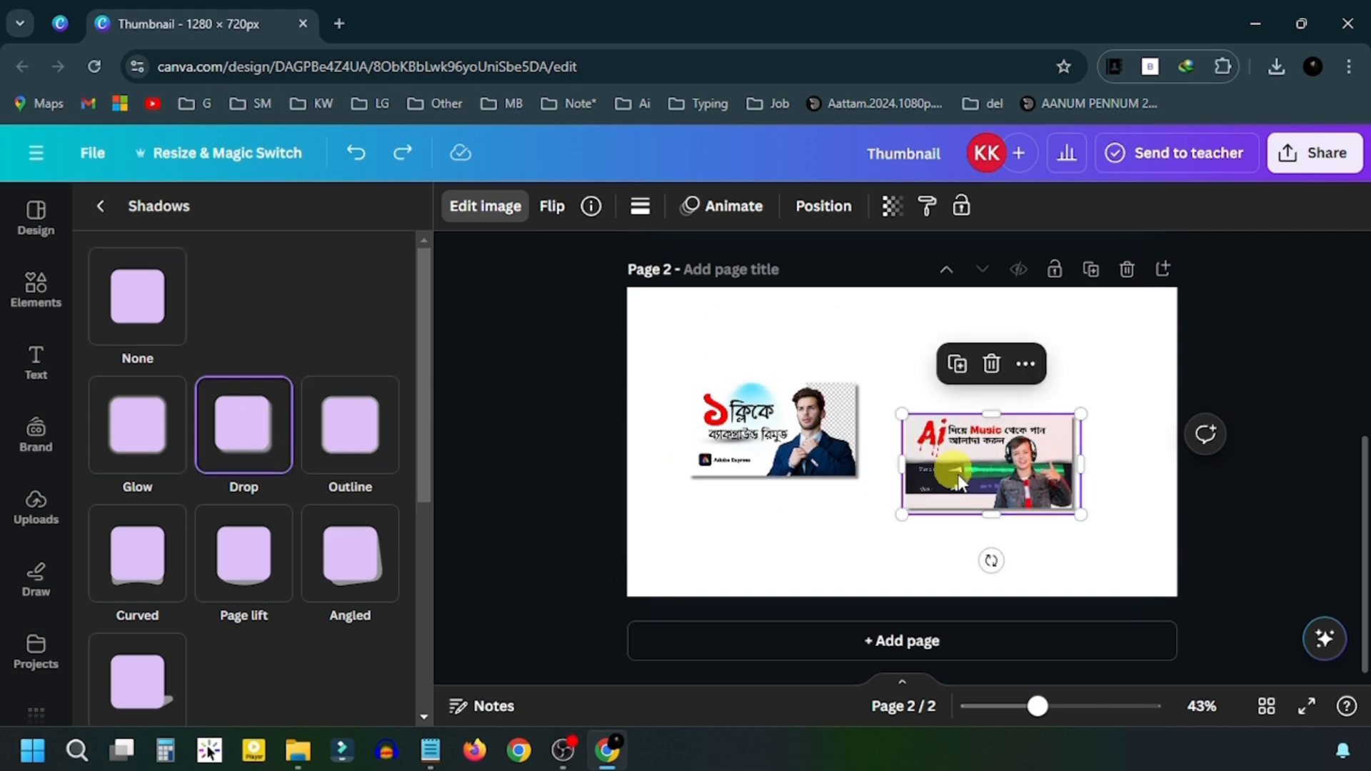
click(828, 514)
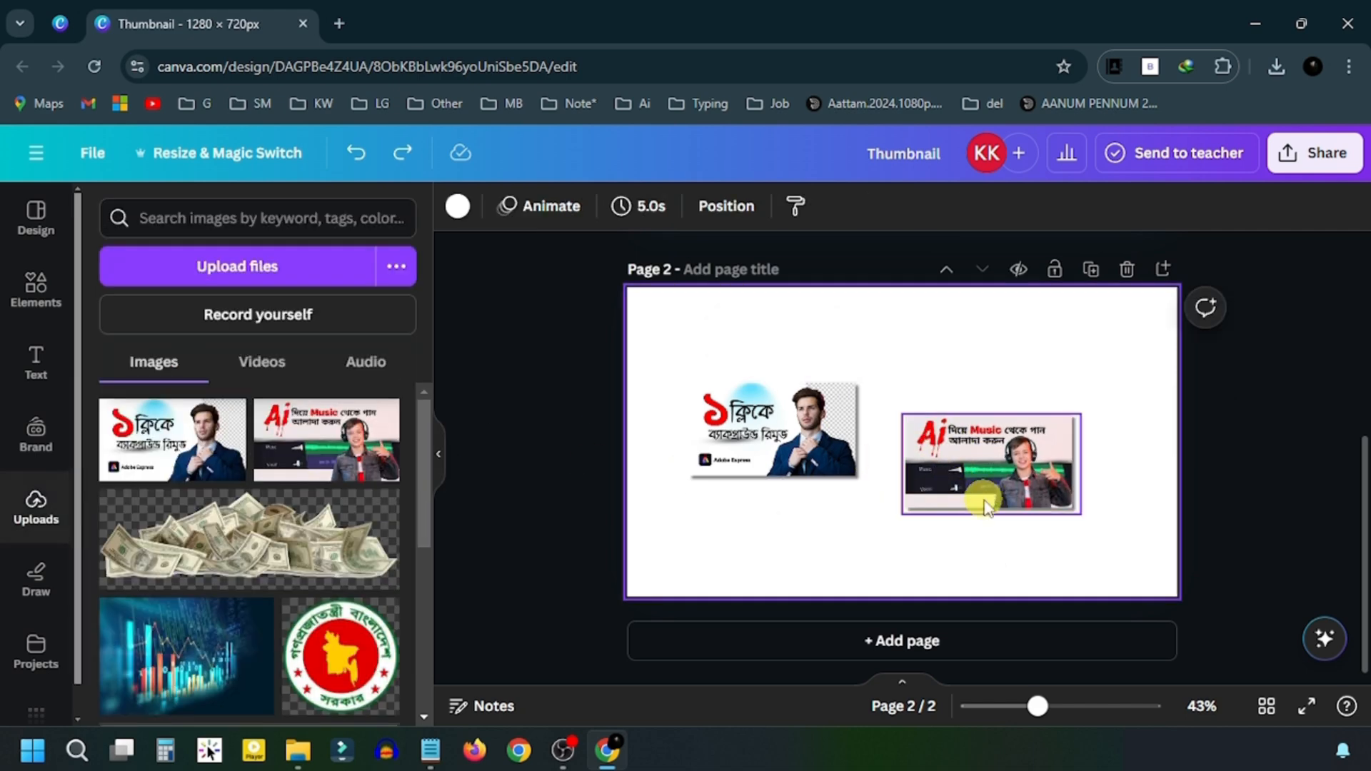
drag(985, 487, 992, 471)
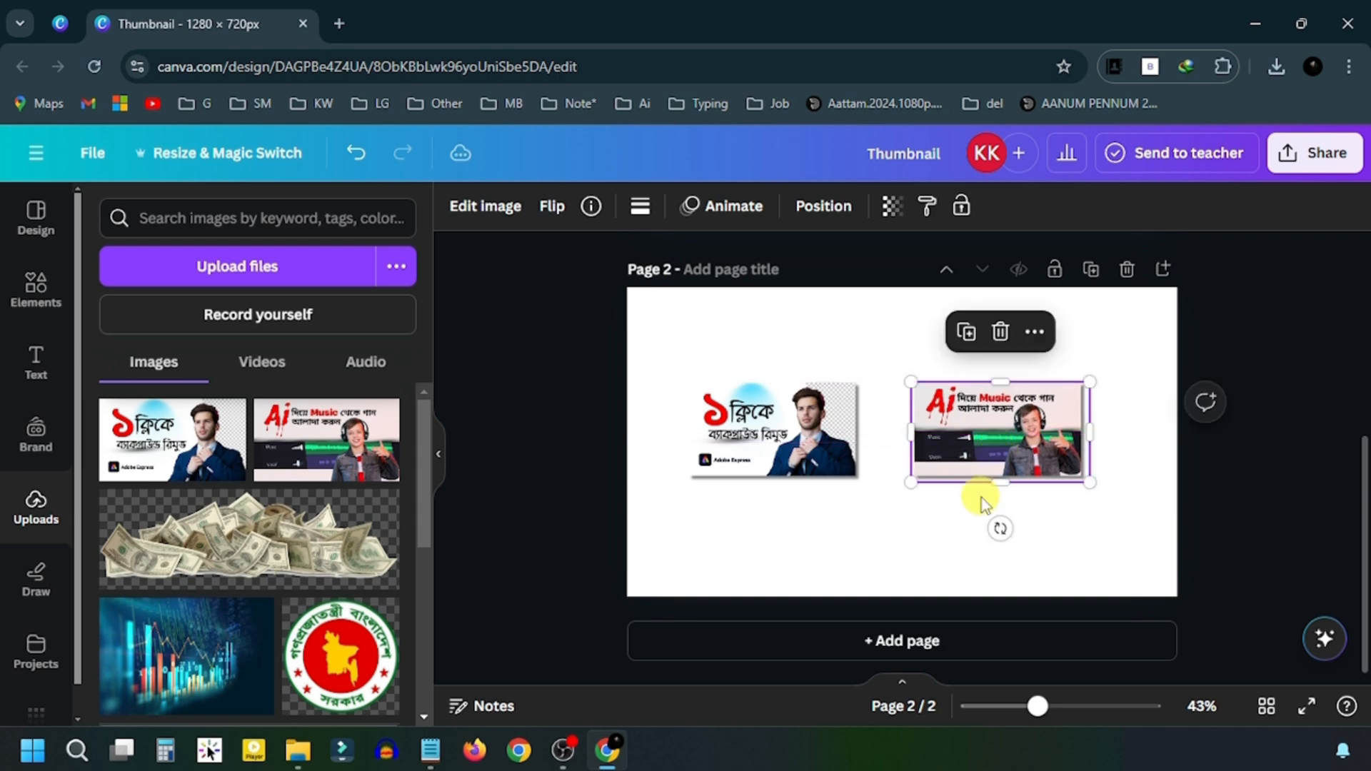
- Move both sample thumbnails onto page 1 and delete the empty second page
shift+click(846, 451)
drag(817, 433, 858, 426)
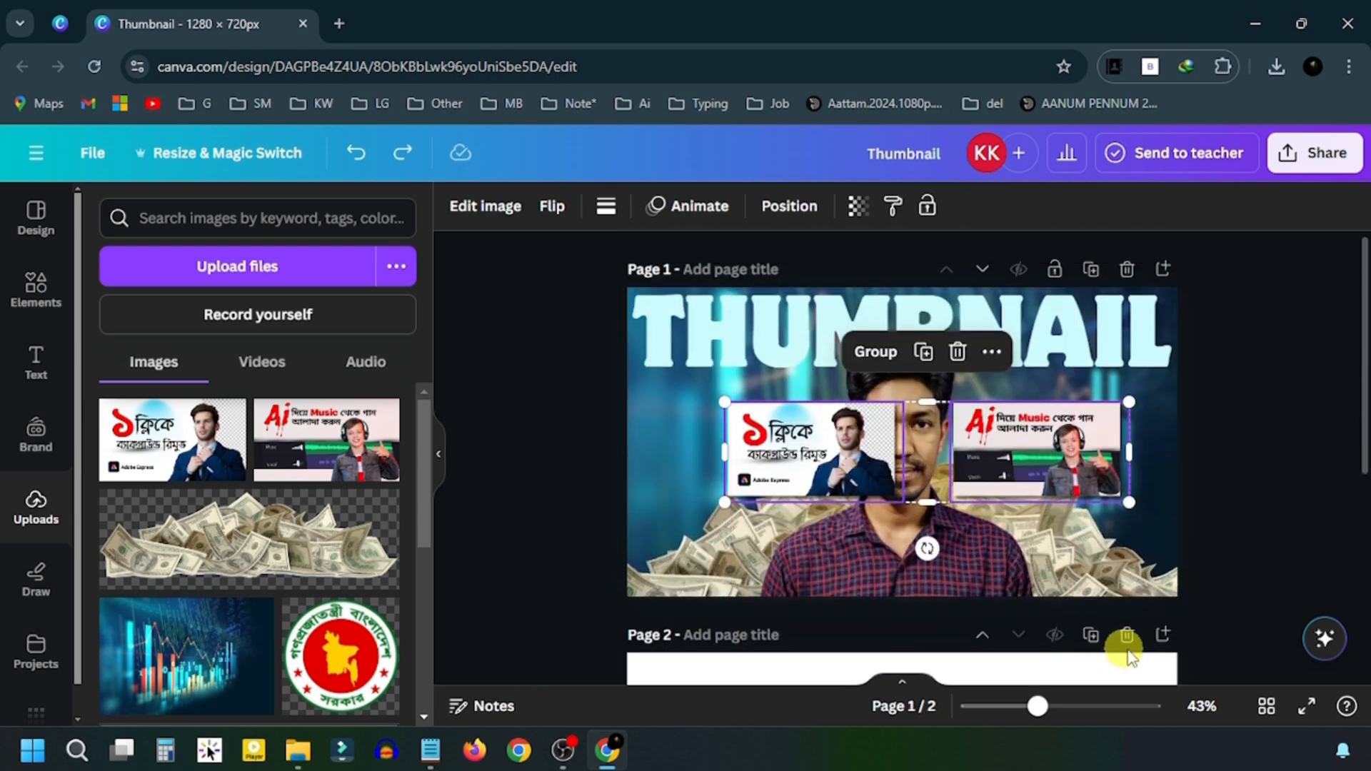
click(1128, 634)
- Place the Adobe Express thumbnail left of the man and the Ai Music thumbnail right
click(820, 473)
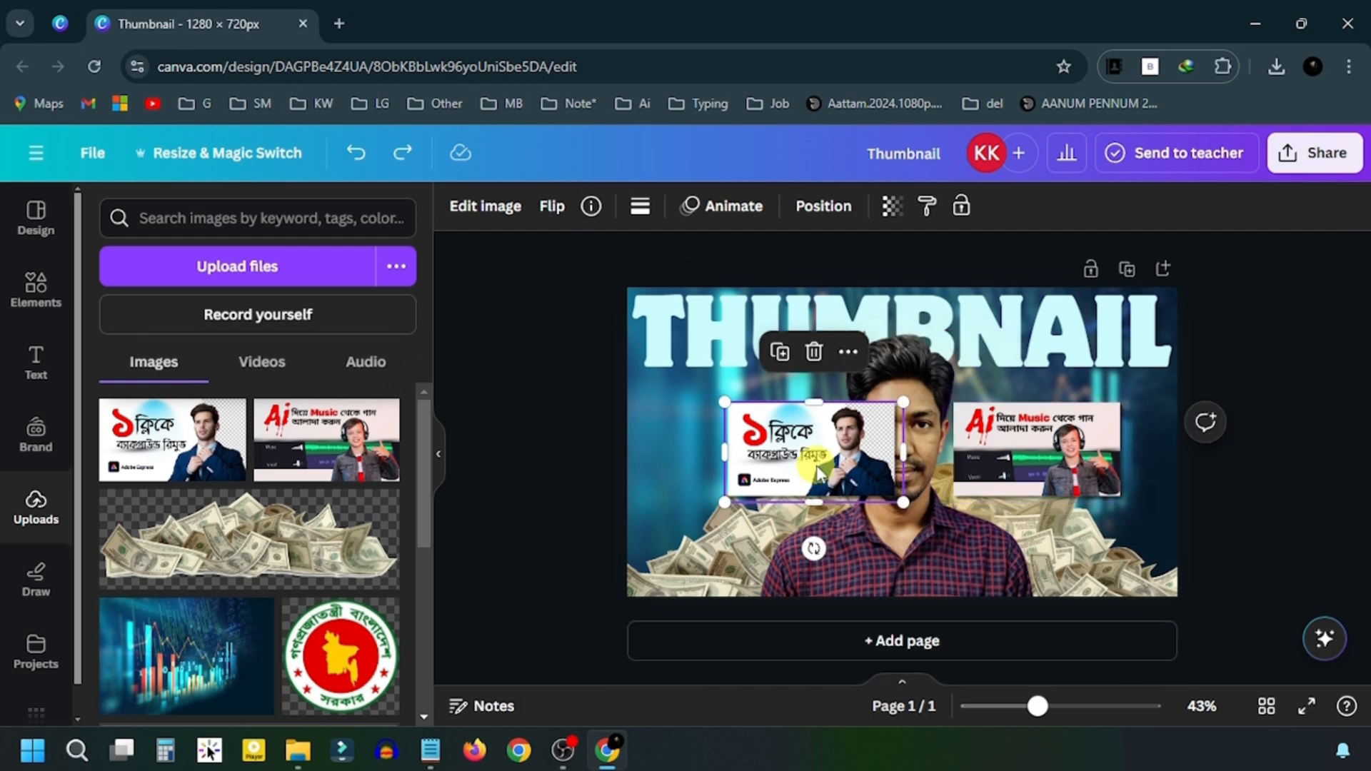
drag(819, 474, 738, 462)
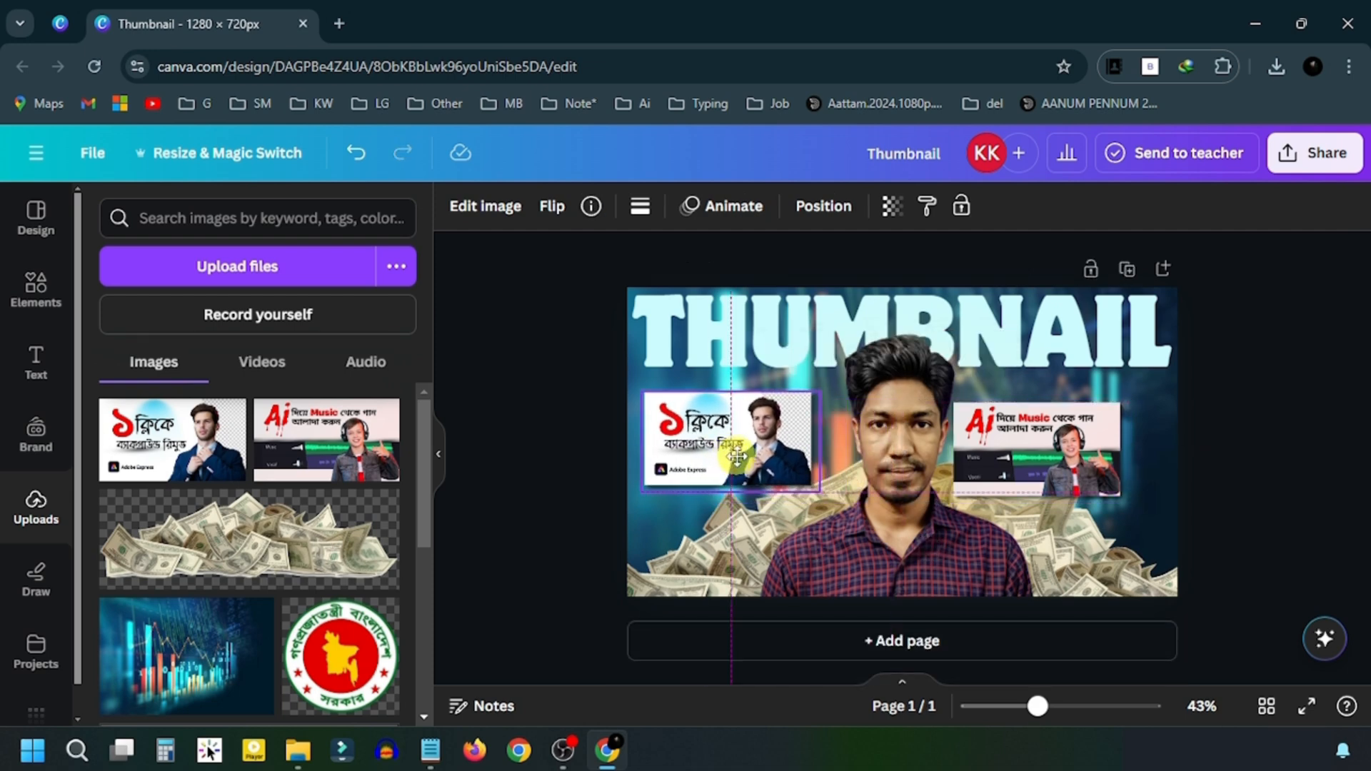
drag(998, 461, 1033, 451)
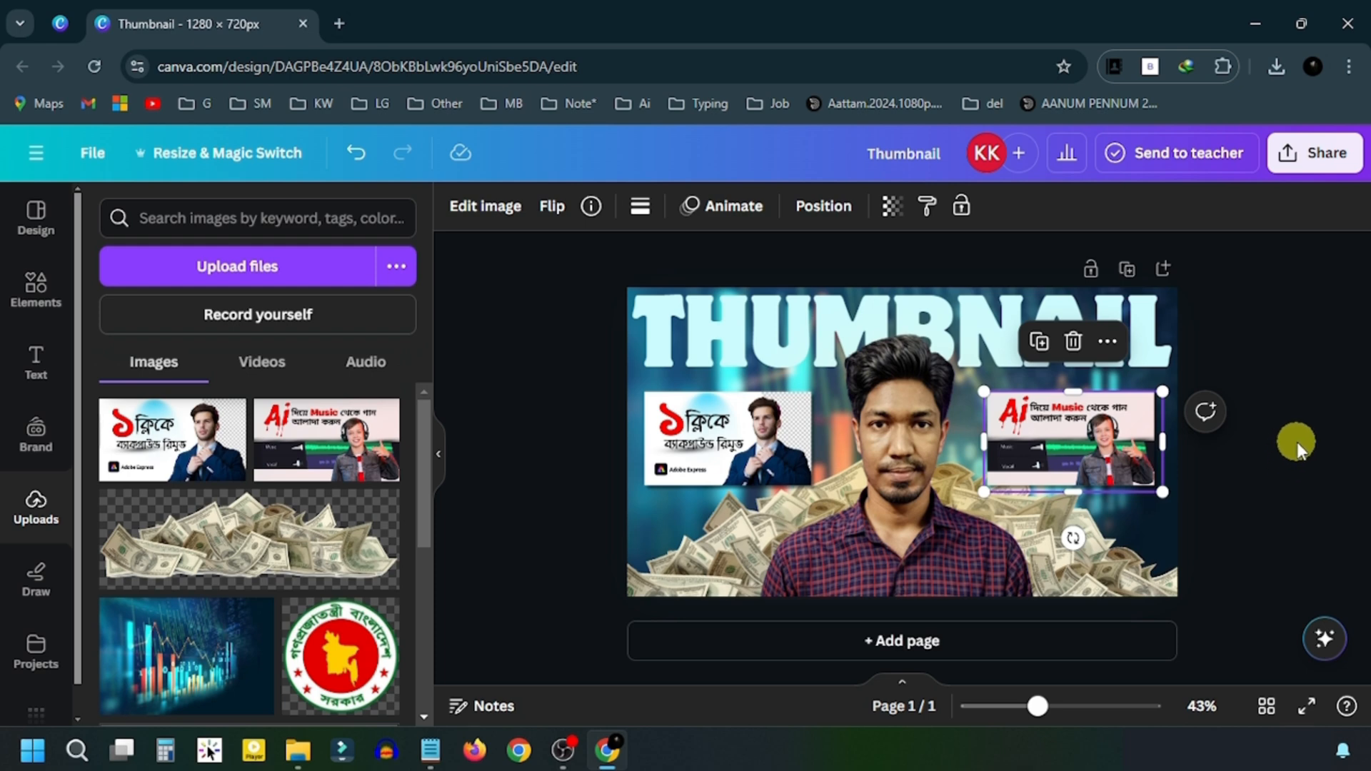
click(1297, 442)
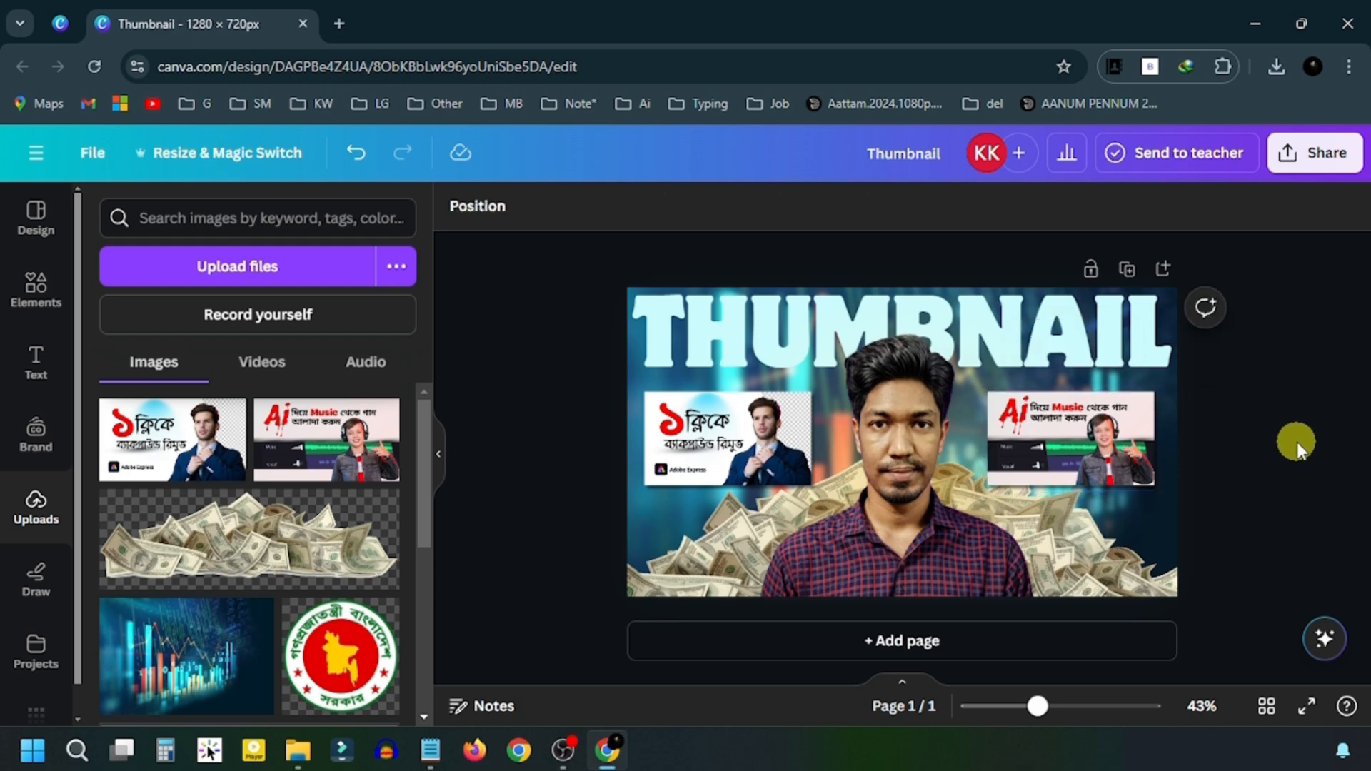
- Search Elements graphics for 'Arrow', add the red curved arrow, and nudge it up slightly
click(36, 289)
click(209, 217)
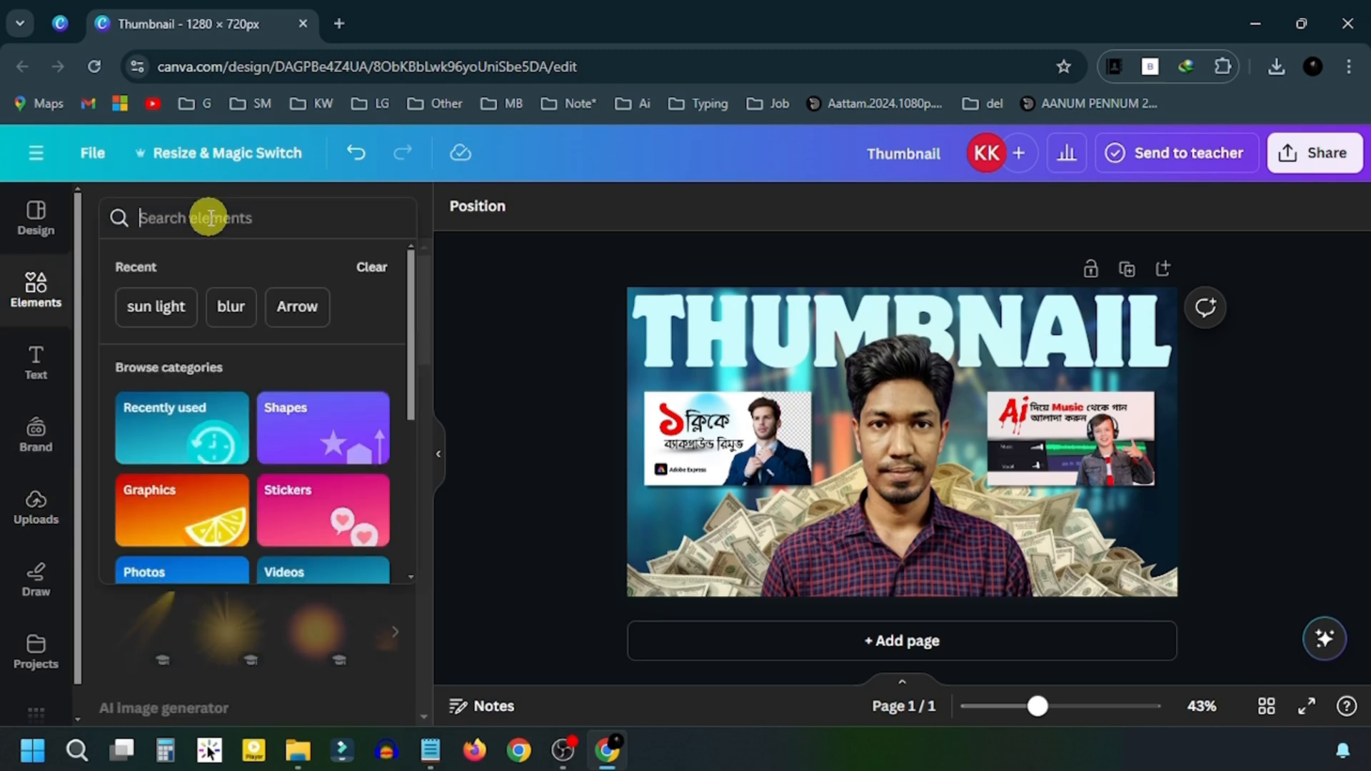
click(298, 314)
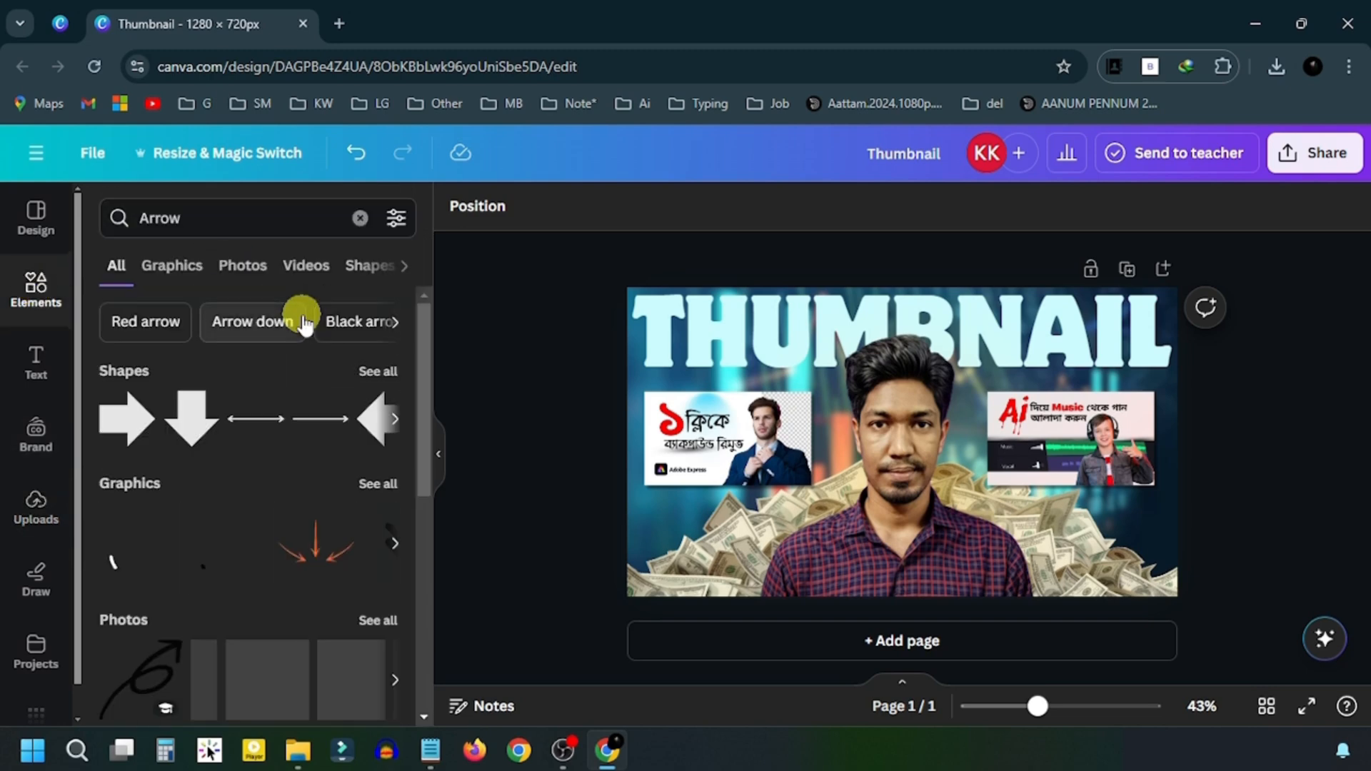
click(170, 275)
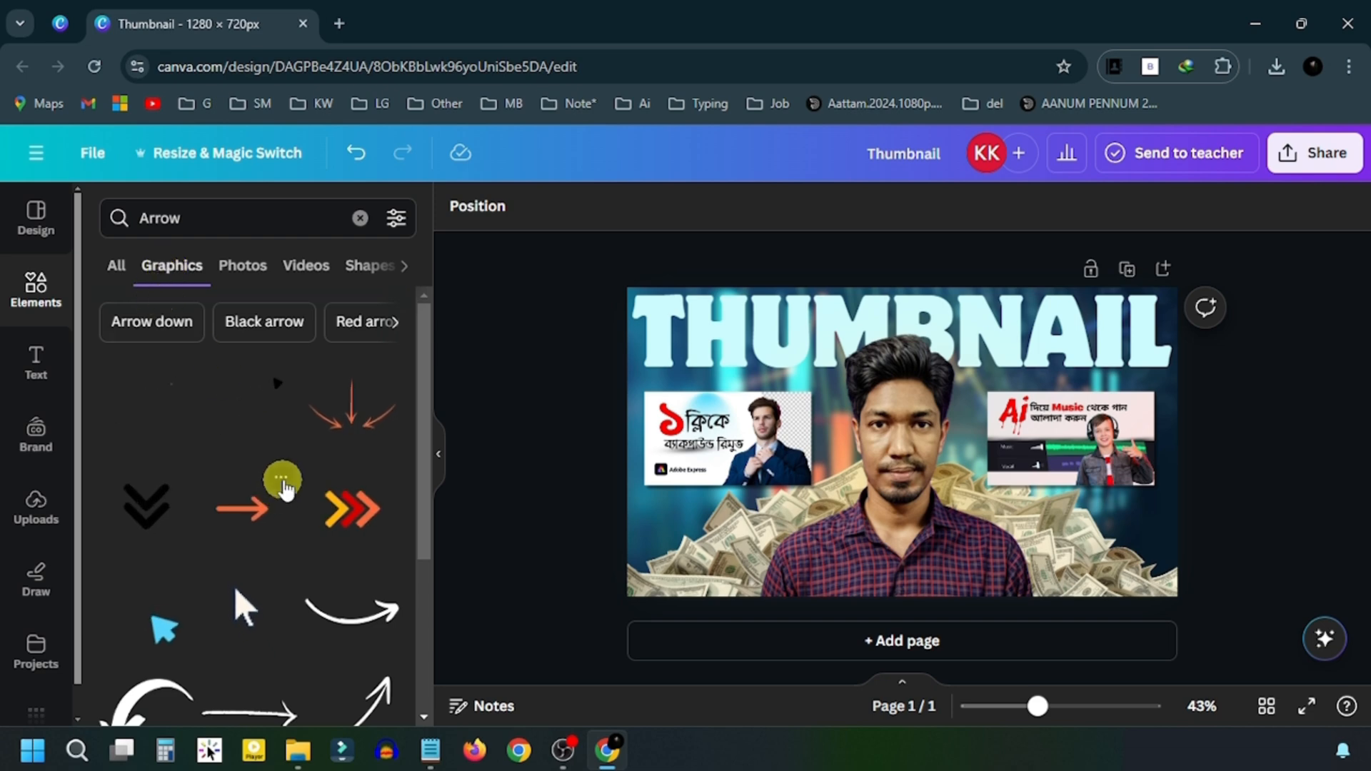
scroll(284, 489, down, 15)
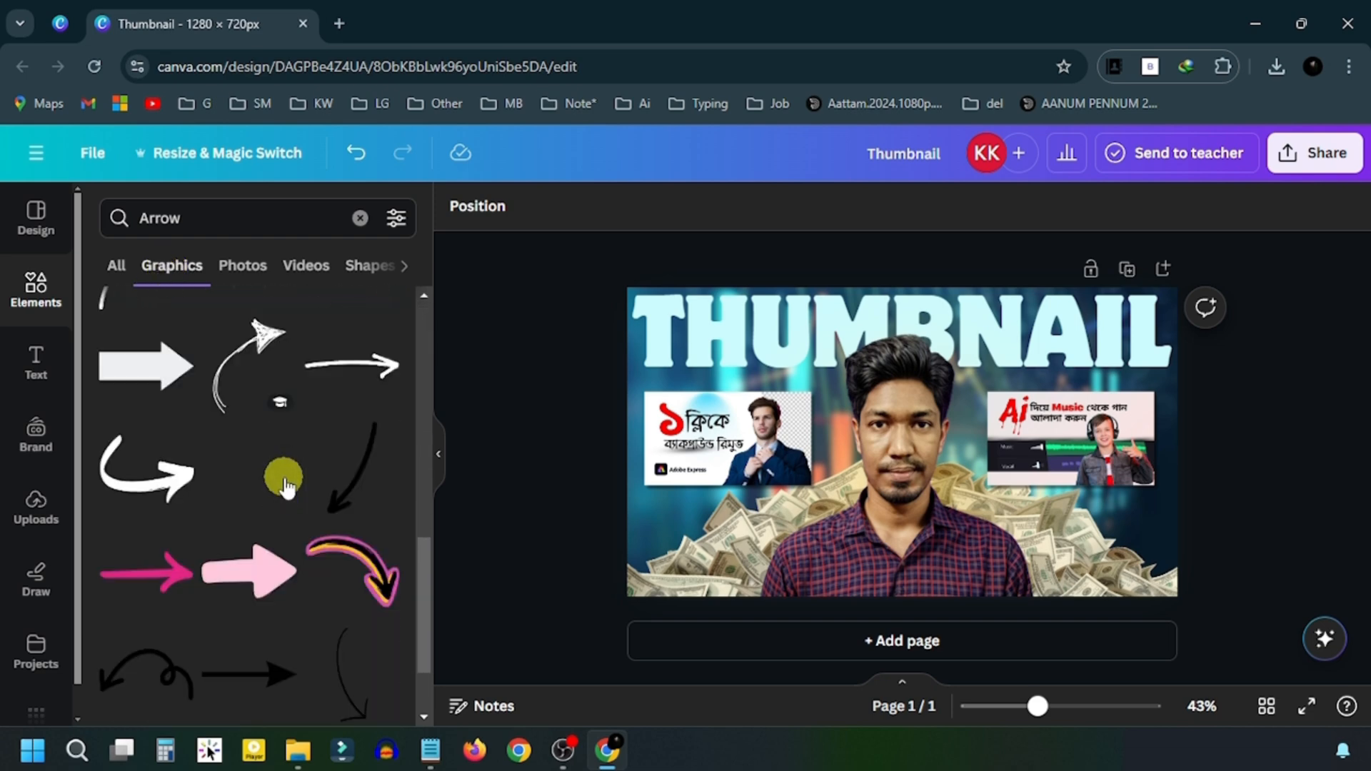
scroll(284, 477, down, 10)
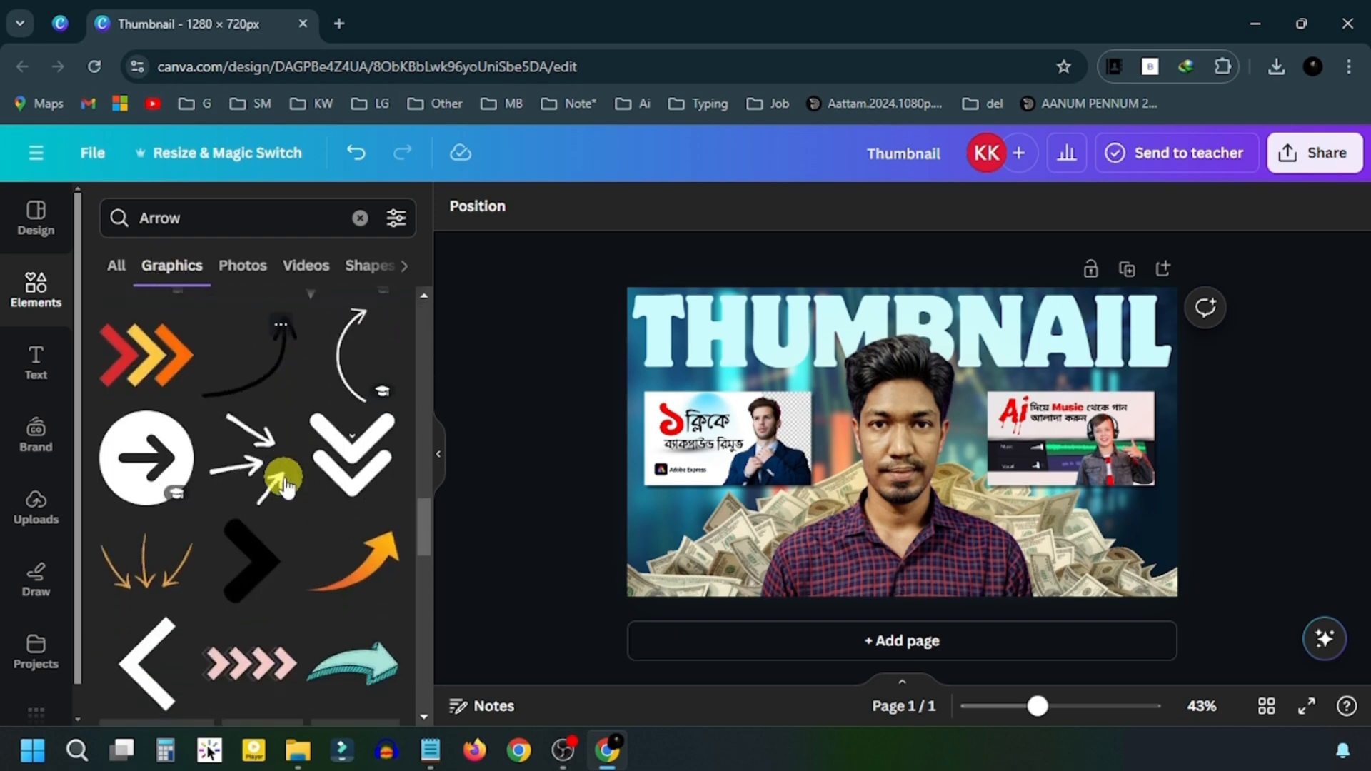
scroll(284, 485, down, 5)
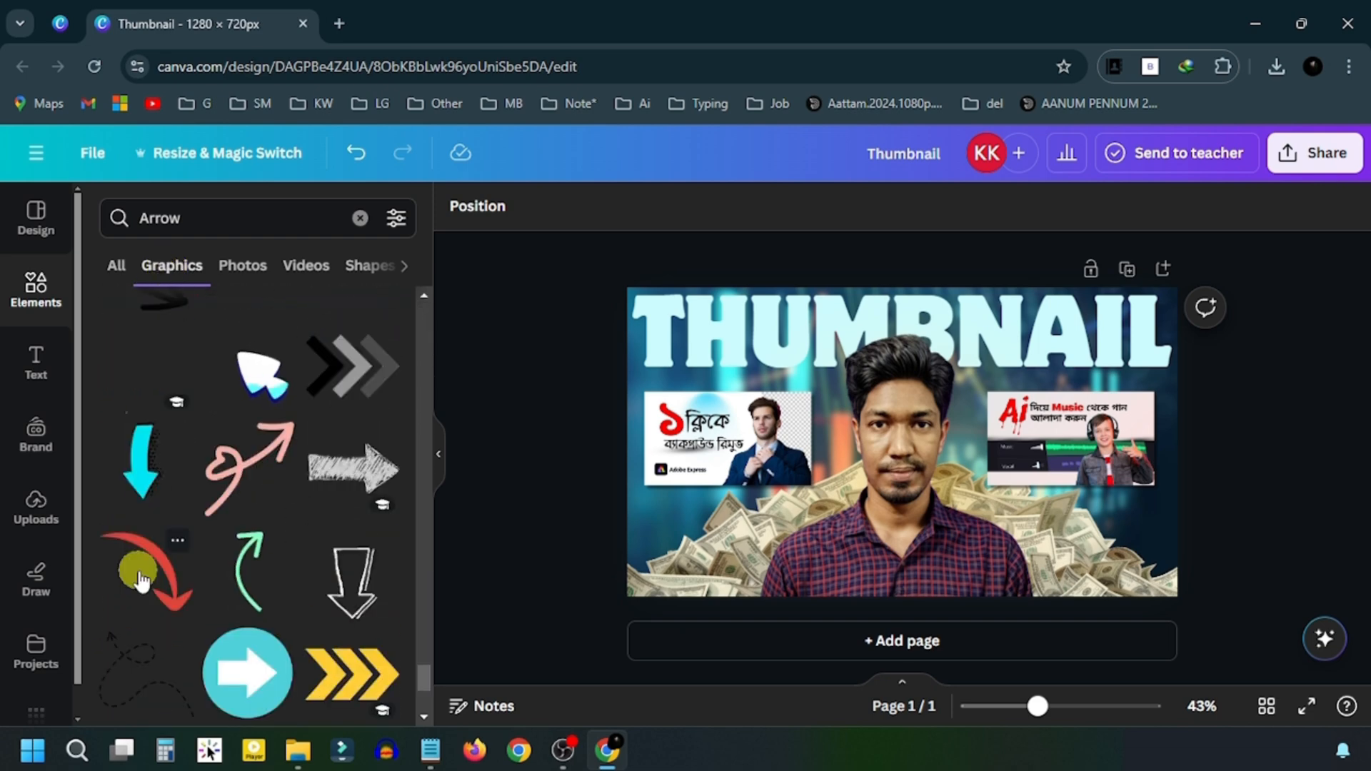
click(293, 542)
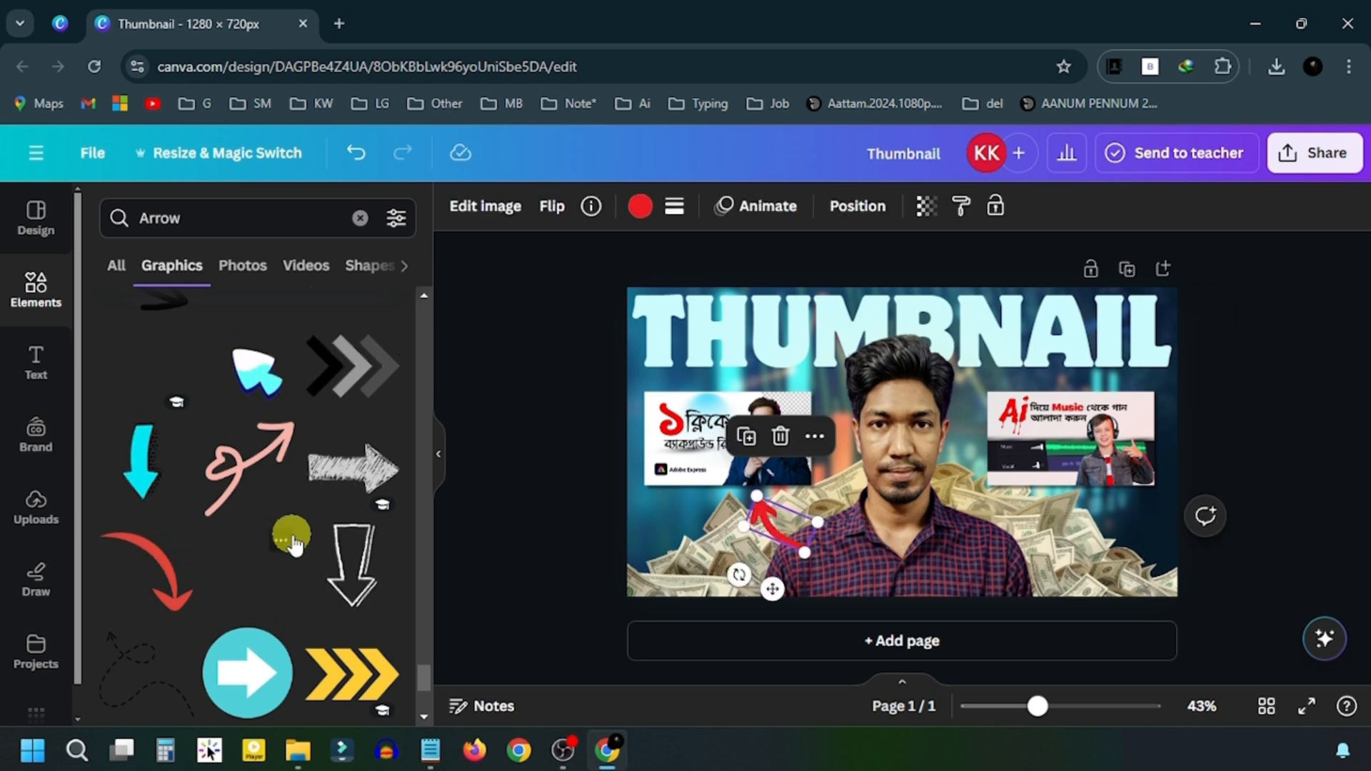
click(359, 227)
mouse_move(771, 588)
mouse_down()
mouse_move(767, 571)
mouse_move(768, 586)
mouse_up()
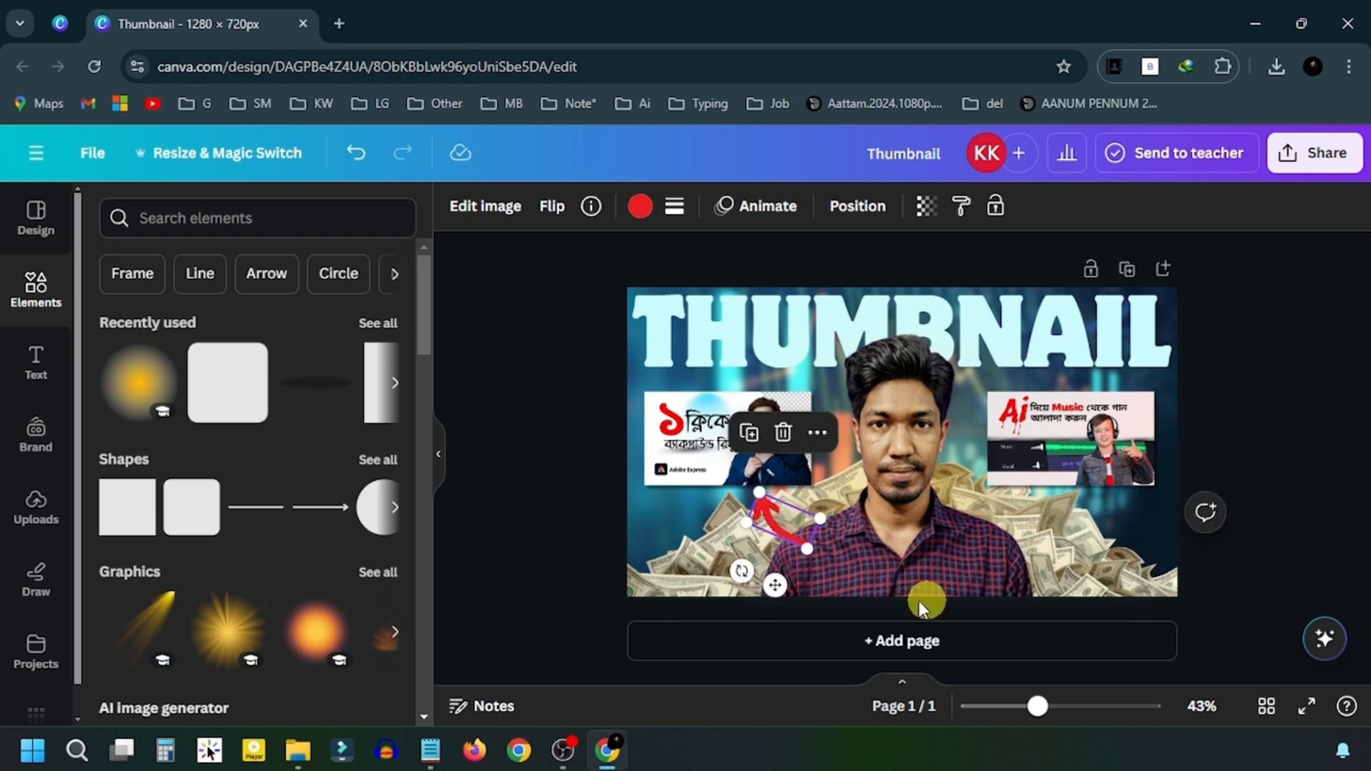
- Layer the red arrow behind the person and add a horizontally flipped copy under the right thumbnail
click(857, 207)
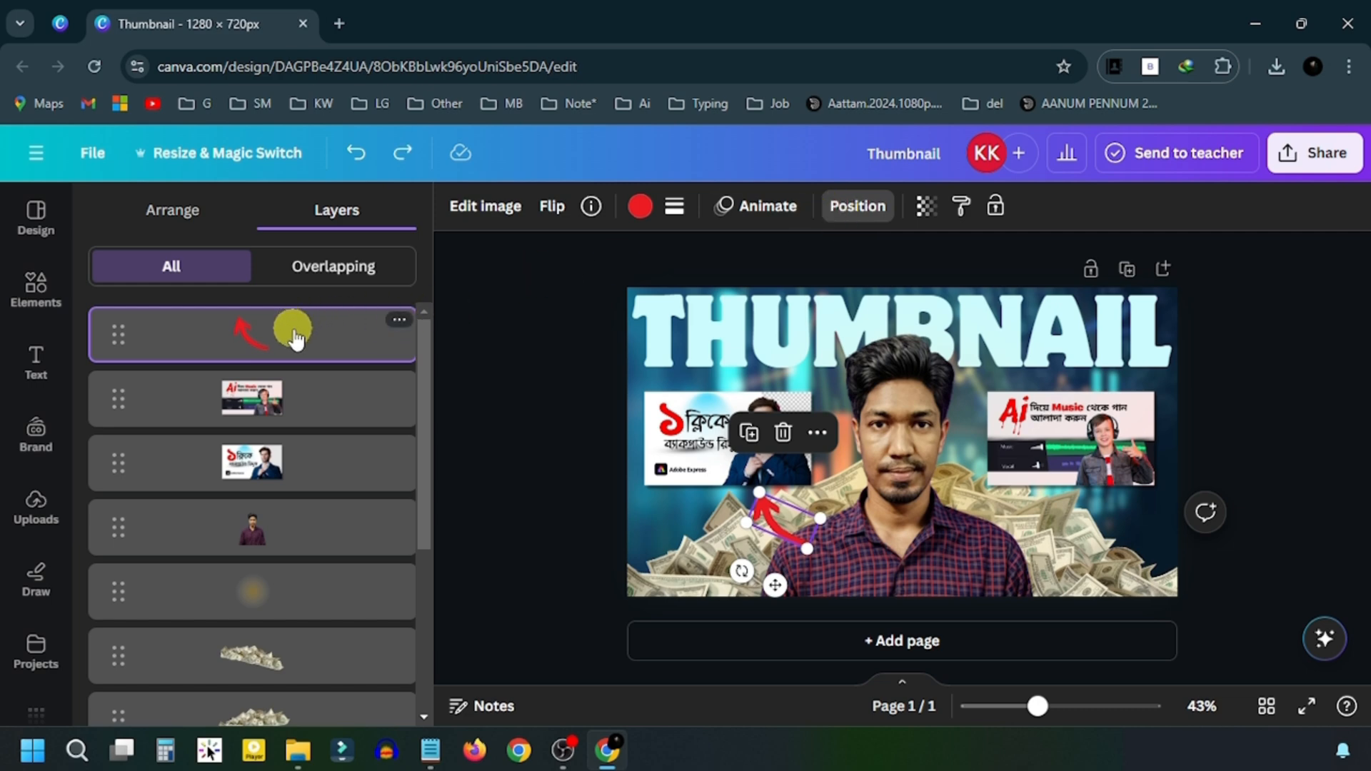
drag(293, 327, 341, 534)
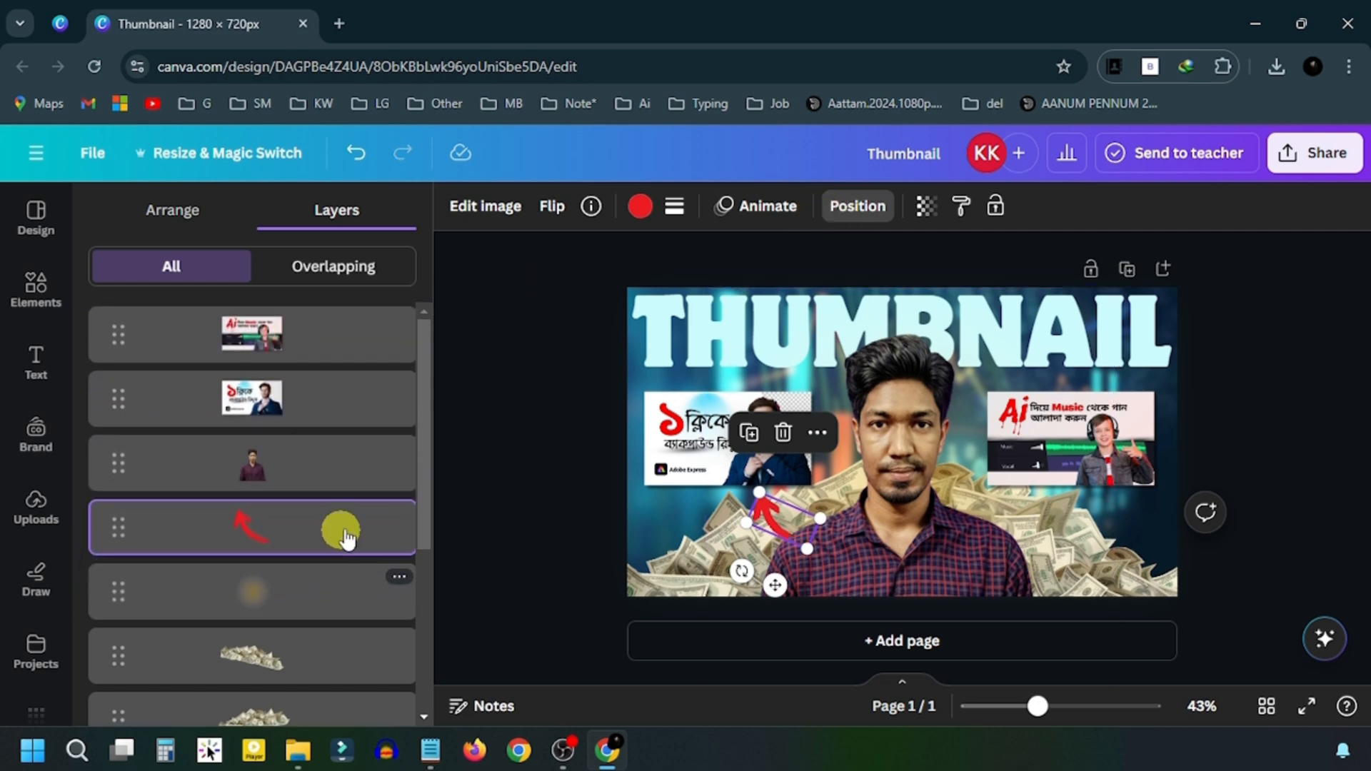
drag(774, 586, 1101, 577)
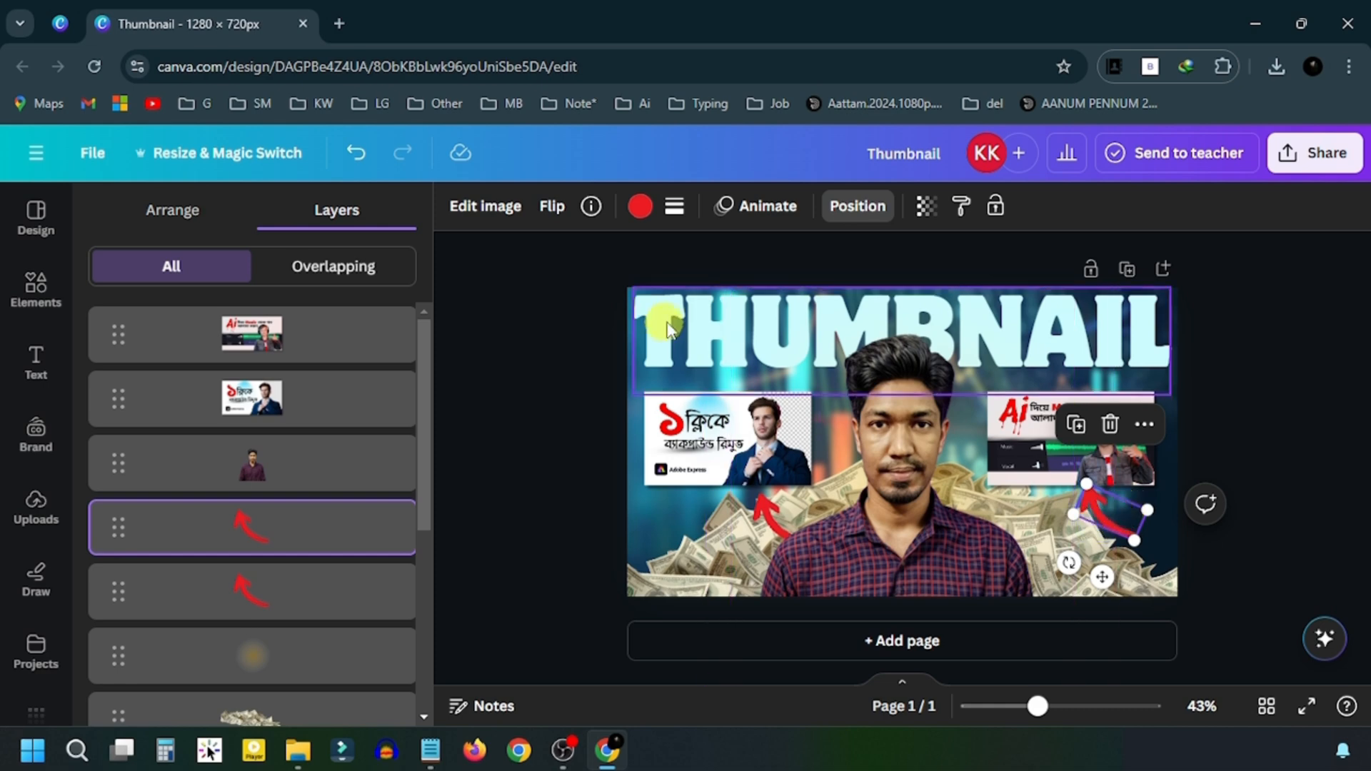
click(552, 208)
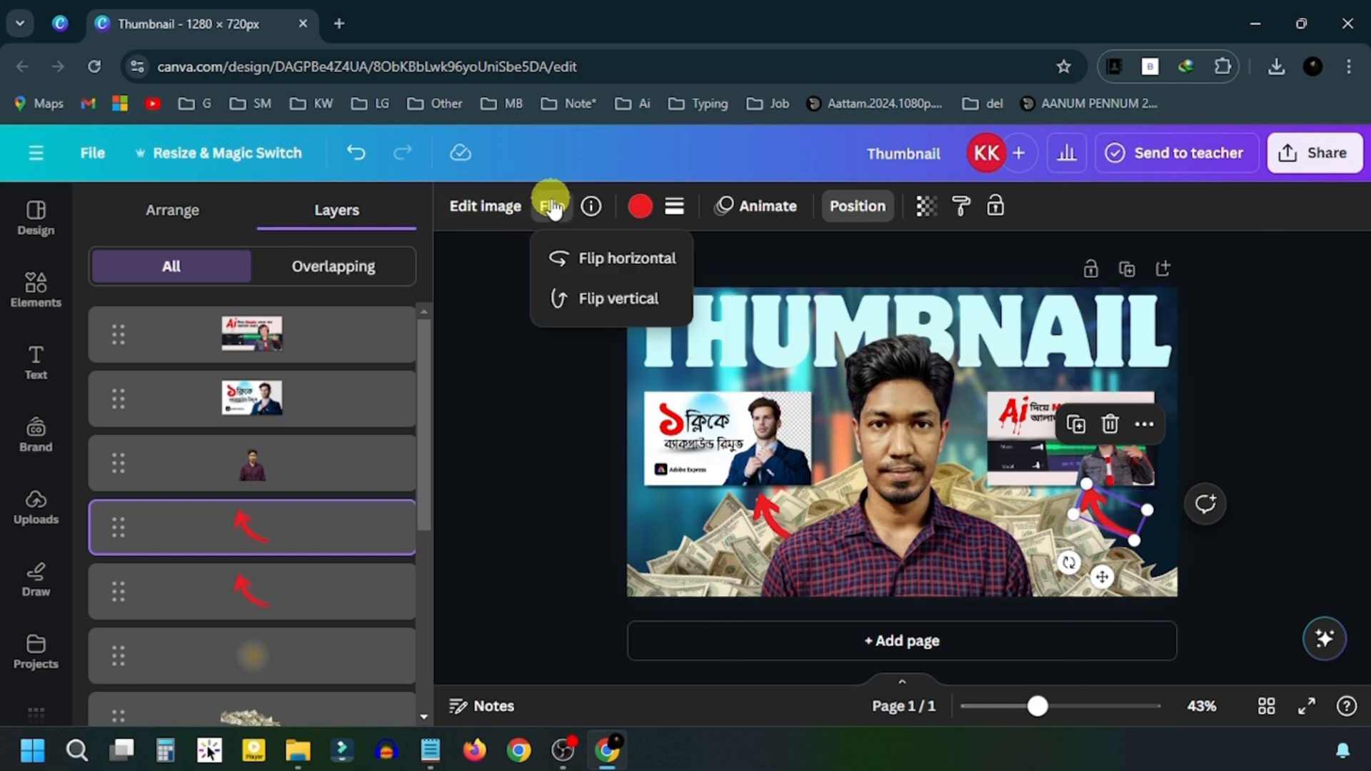
click(641, 265)
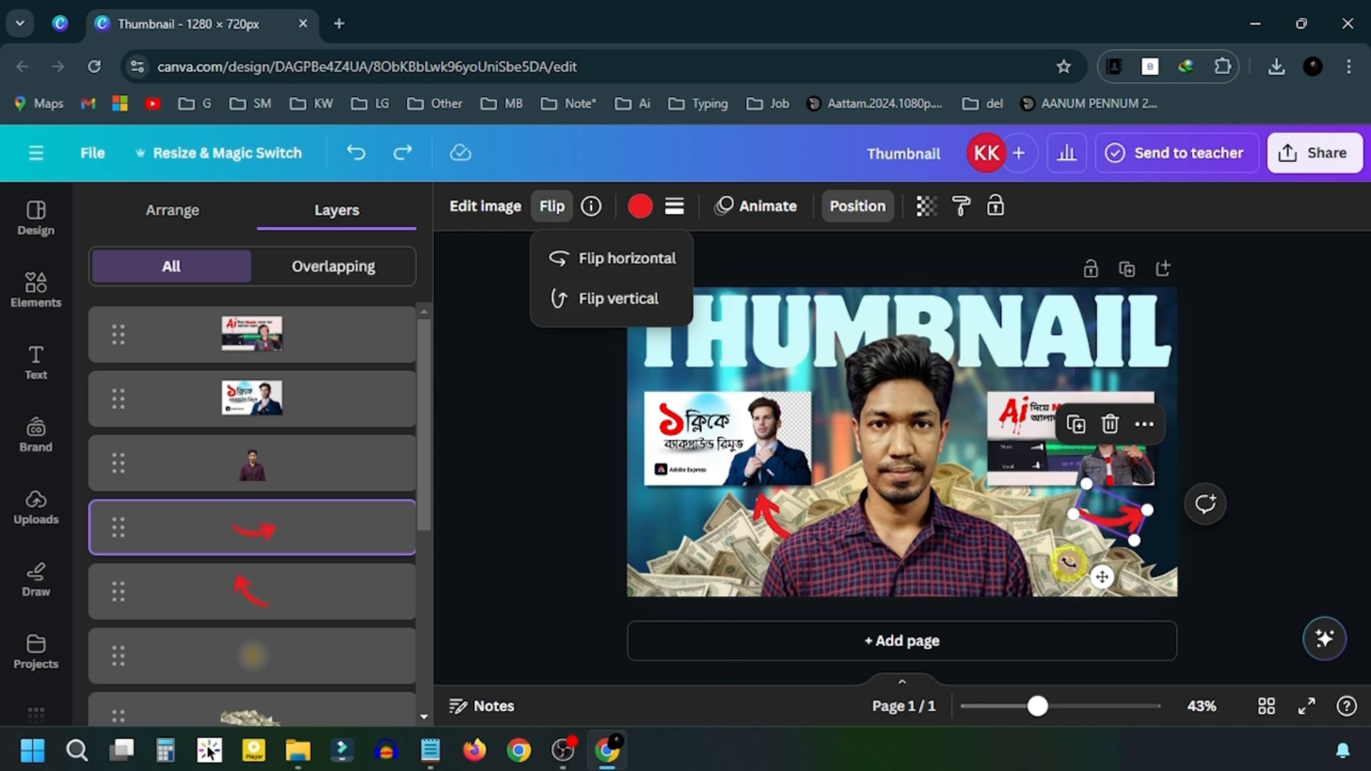
- Rotate the copied arrow to point up-right and move its layer behind the person
drag(1067, 564, 1034, 591)
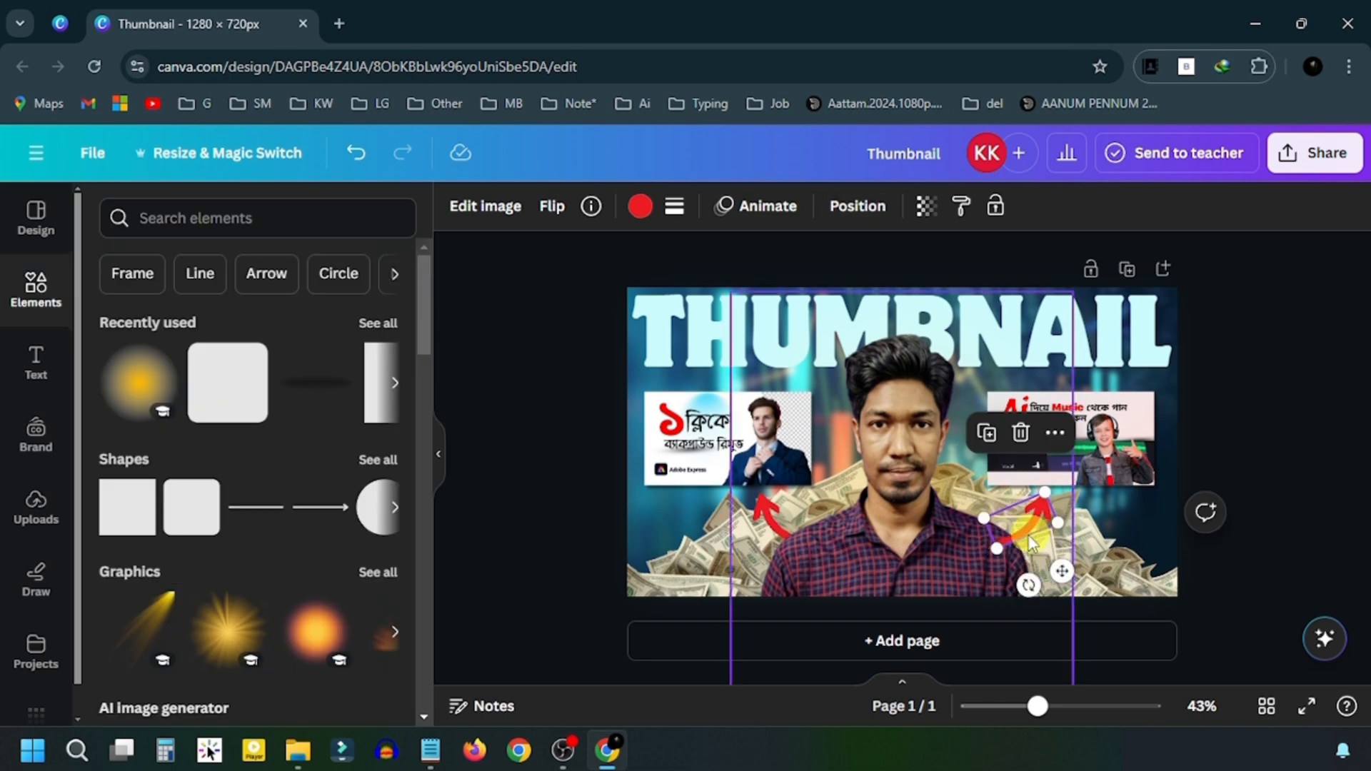
click(856, 207)
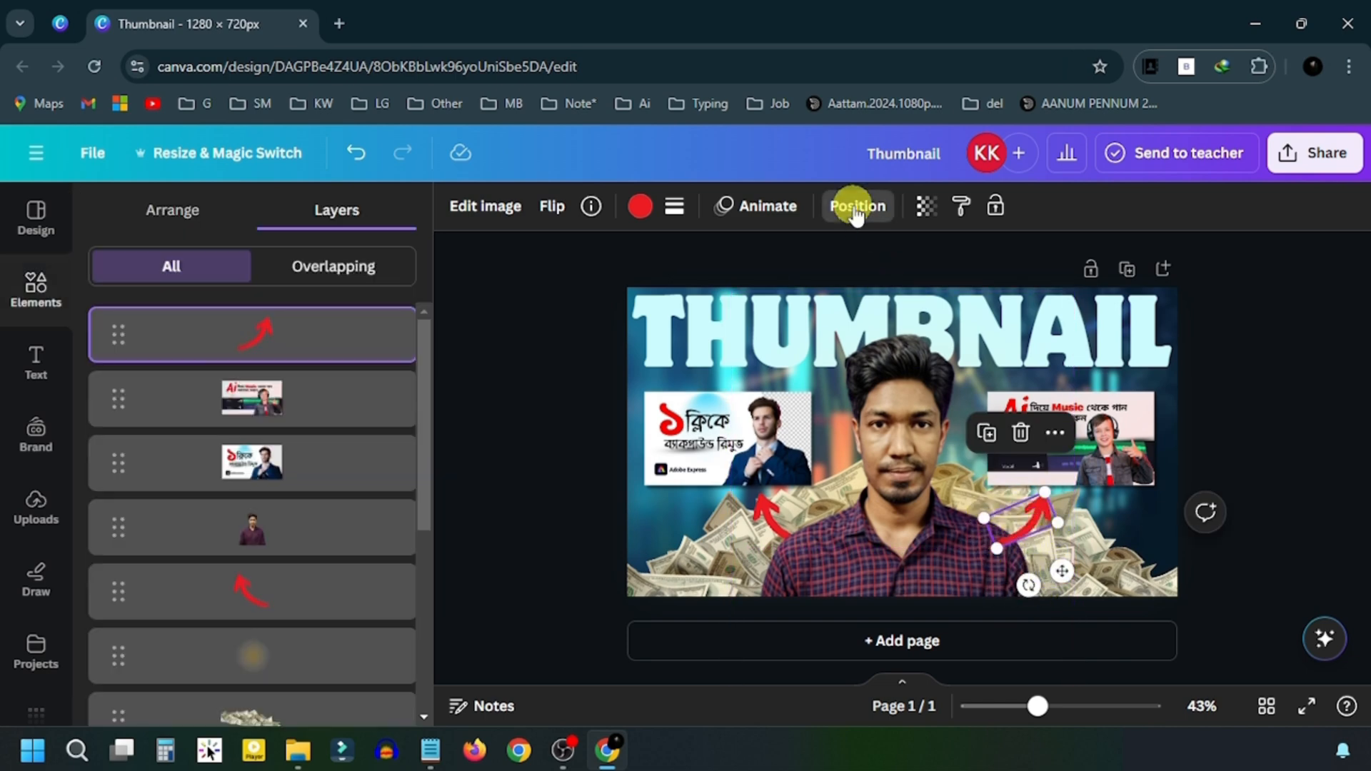
drag(270, 324, 270, 546)
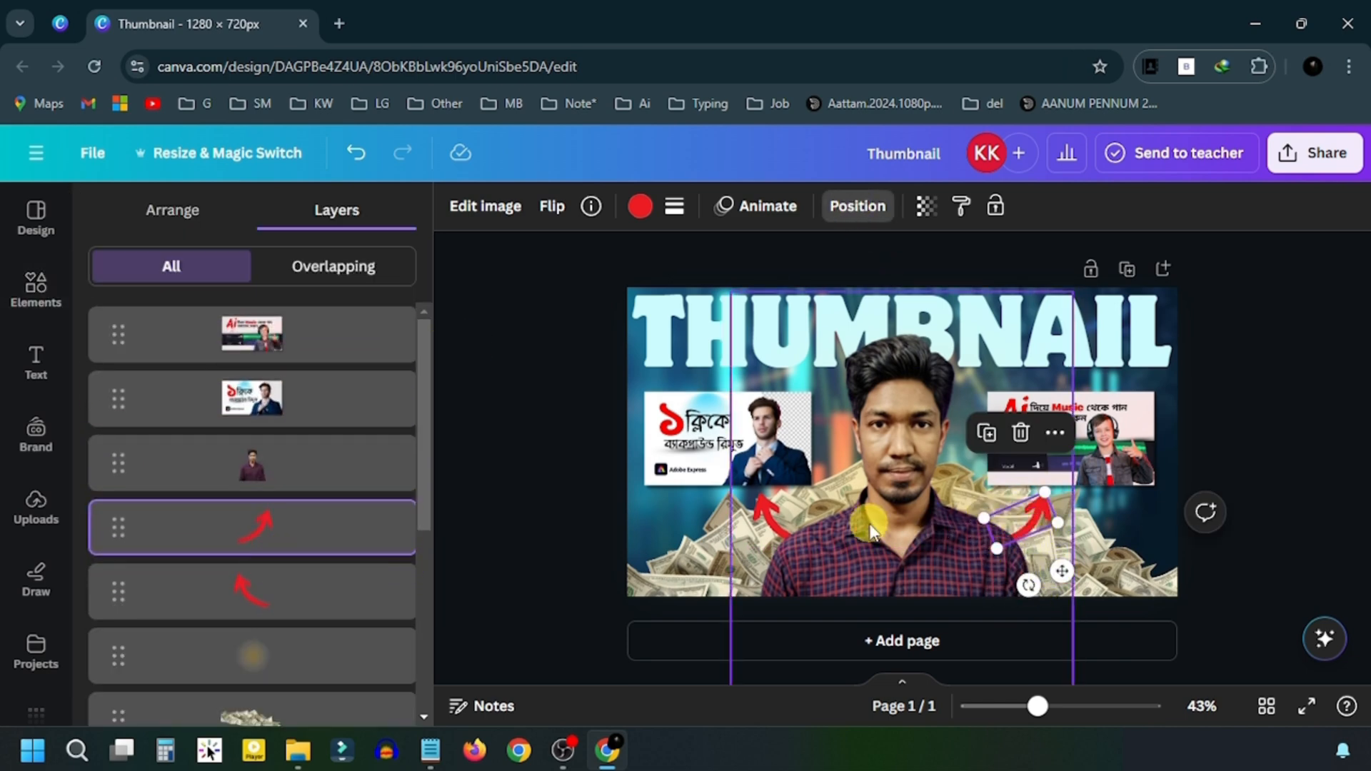
click(560, 377)
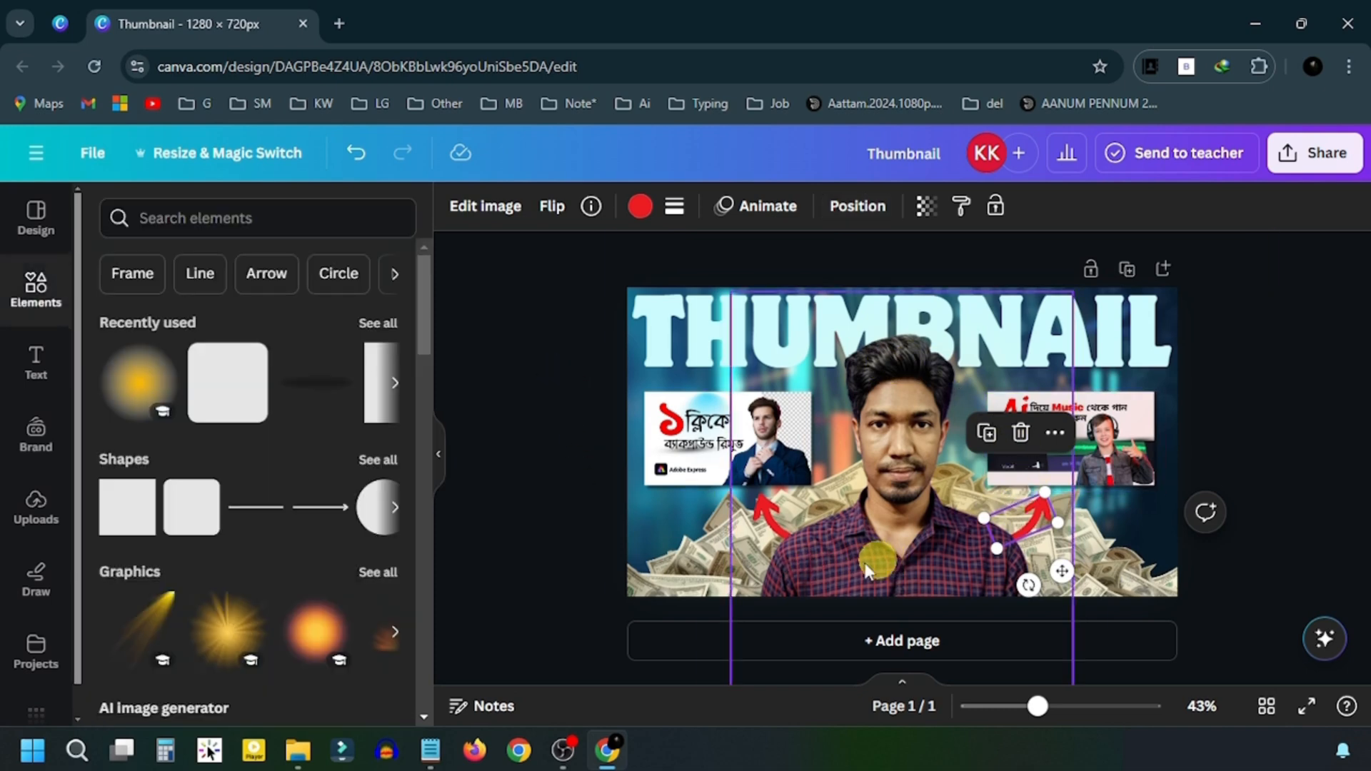
click(556, 577)
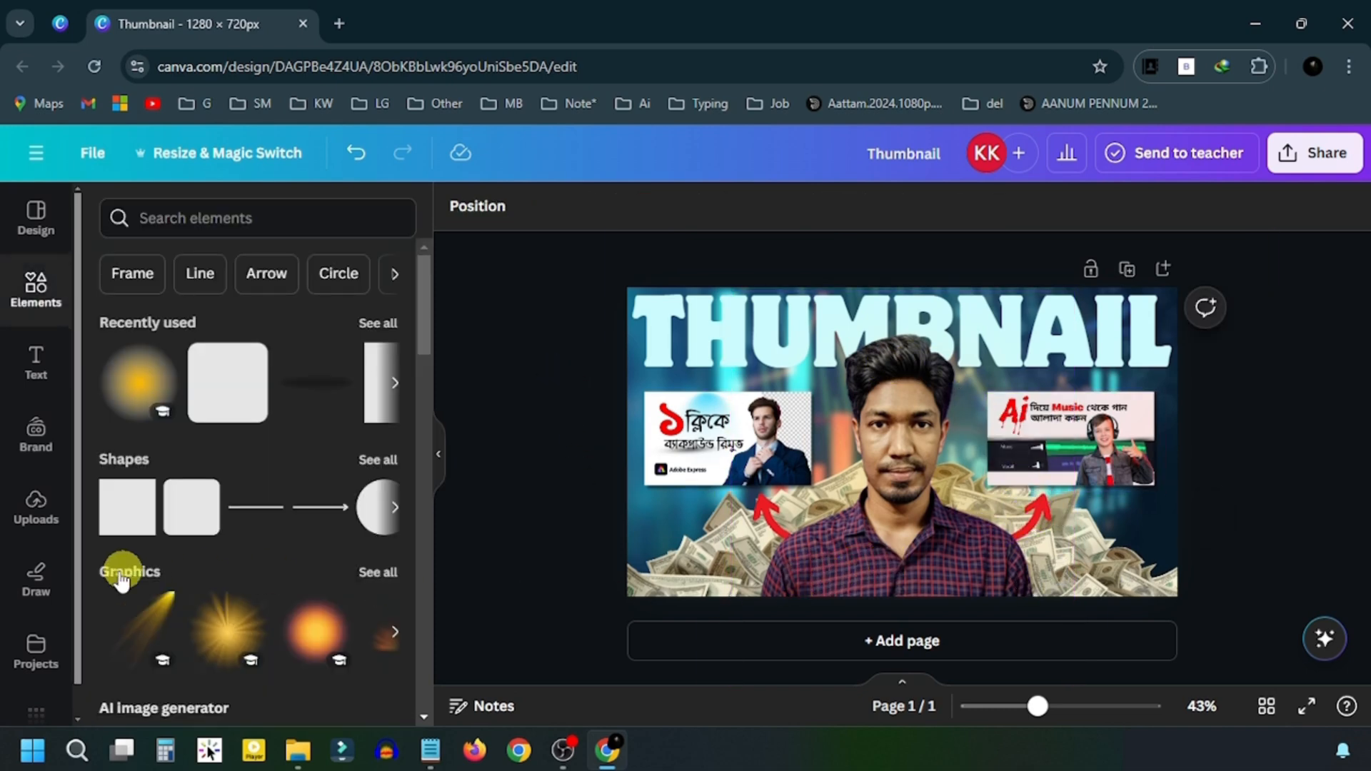
- Add the money-notes image from uploads, enlarge it, and position it along the bottom
click(35, 508)
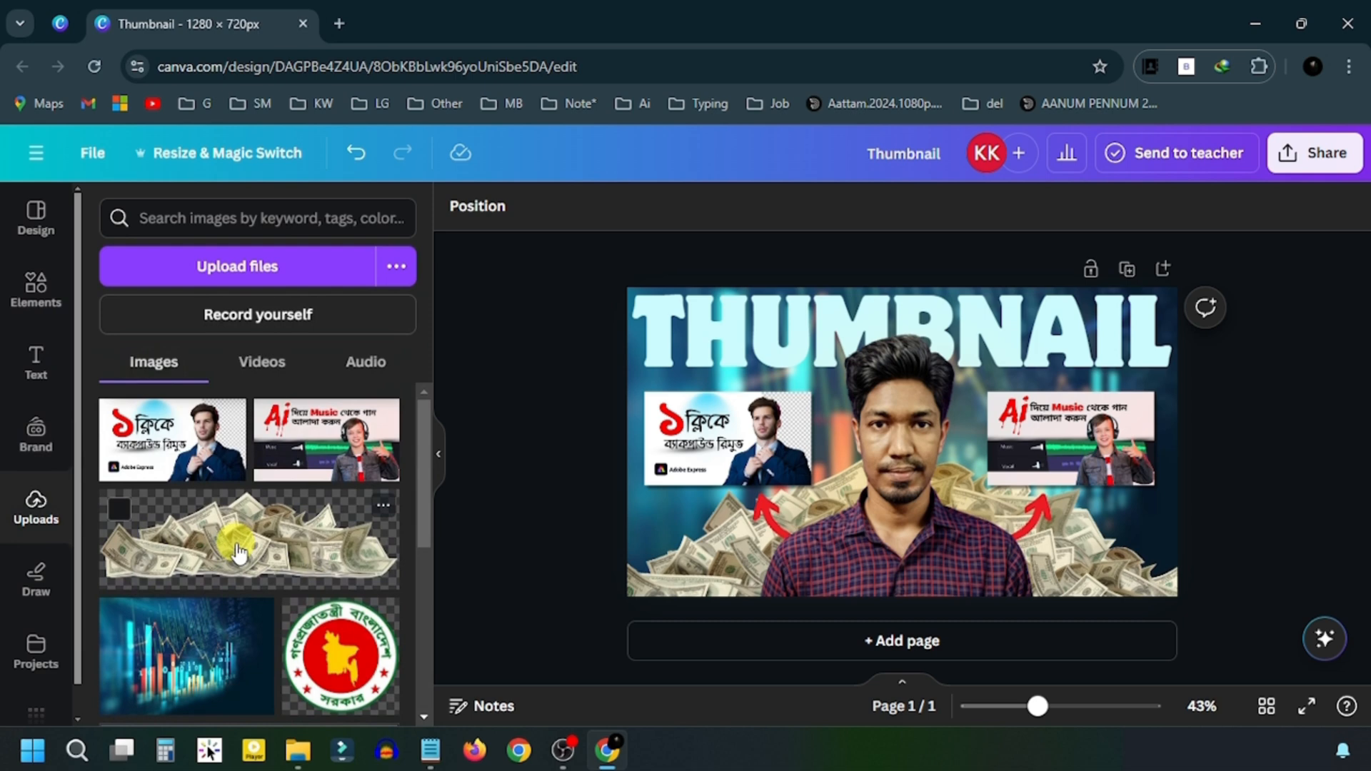
click(238, 552)
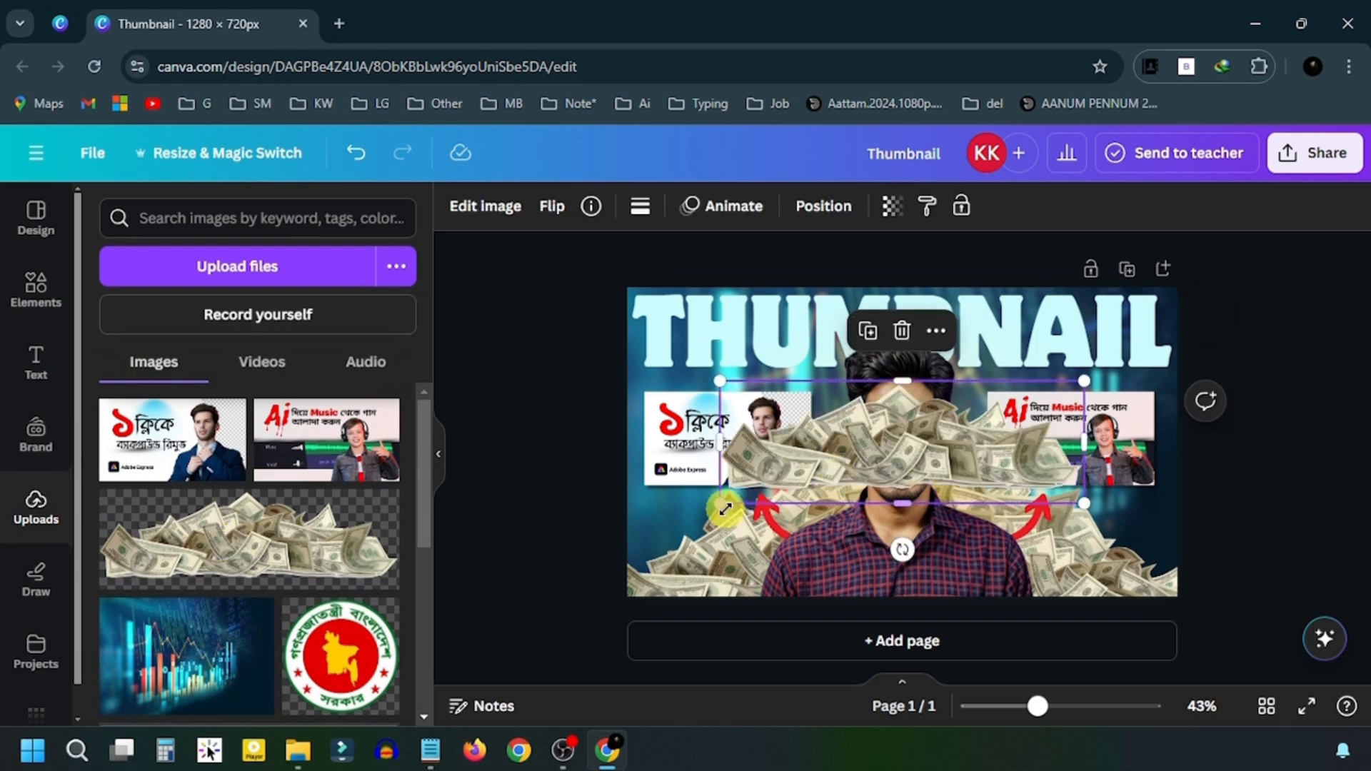
drag(726, 508, 692, 512)
drag(887, 489, 1004, 639)
drag(961, 581, 929, 579)
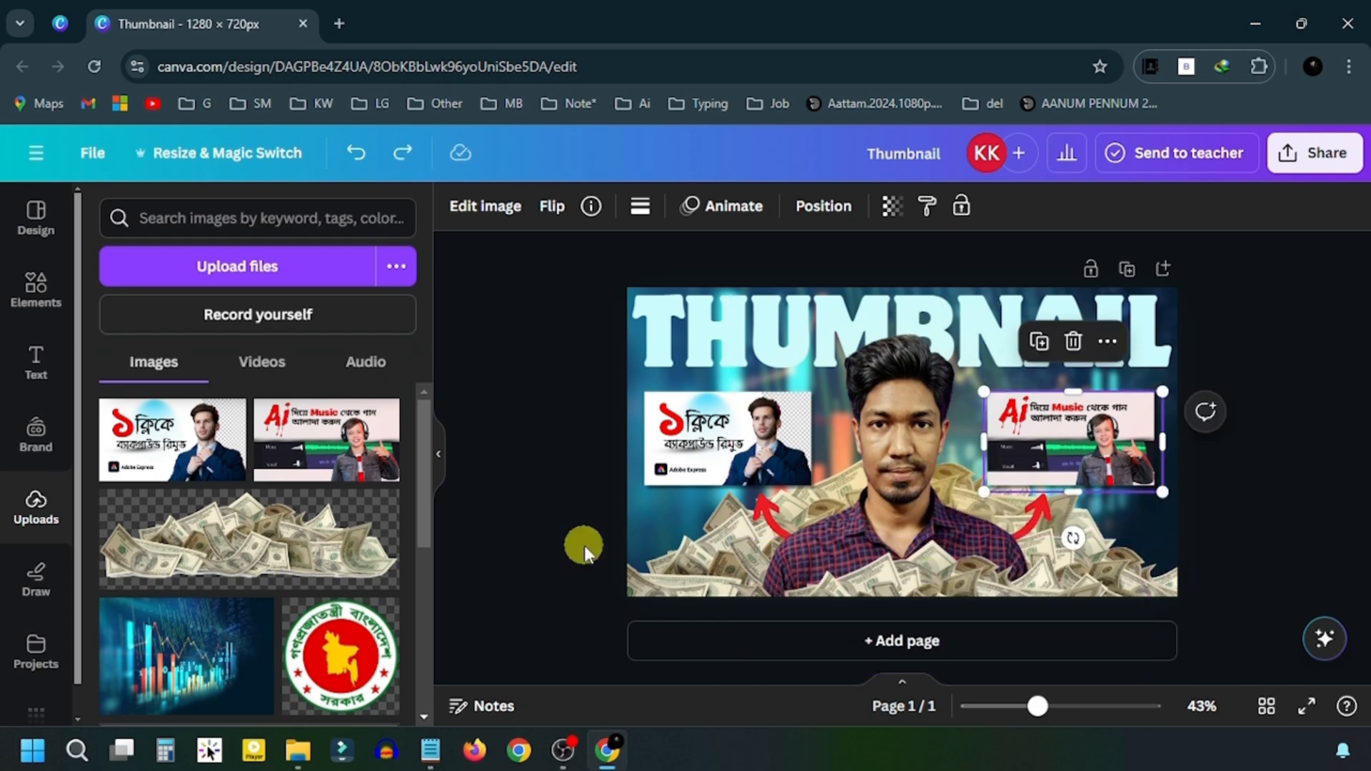
- Tilt both sample thumbnails, undo both rotations, then add the Canva logo image
click(712, 431)
drag(736, 547, 758, 550)
click(1070, 457)
drag(1070, 538, 1085, 538)
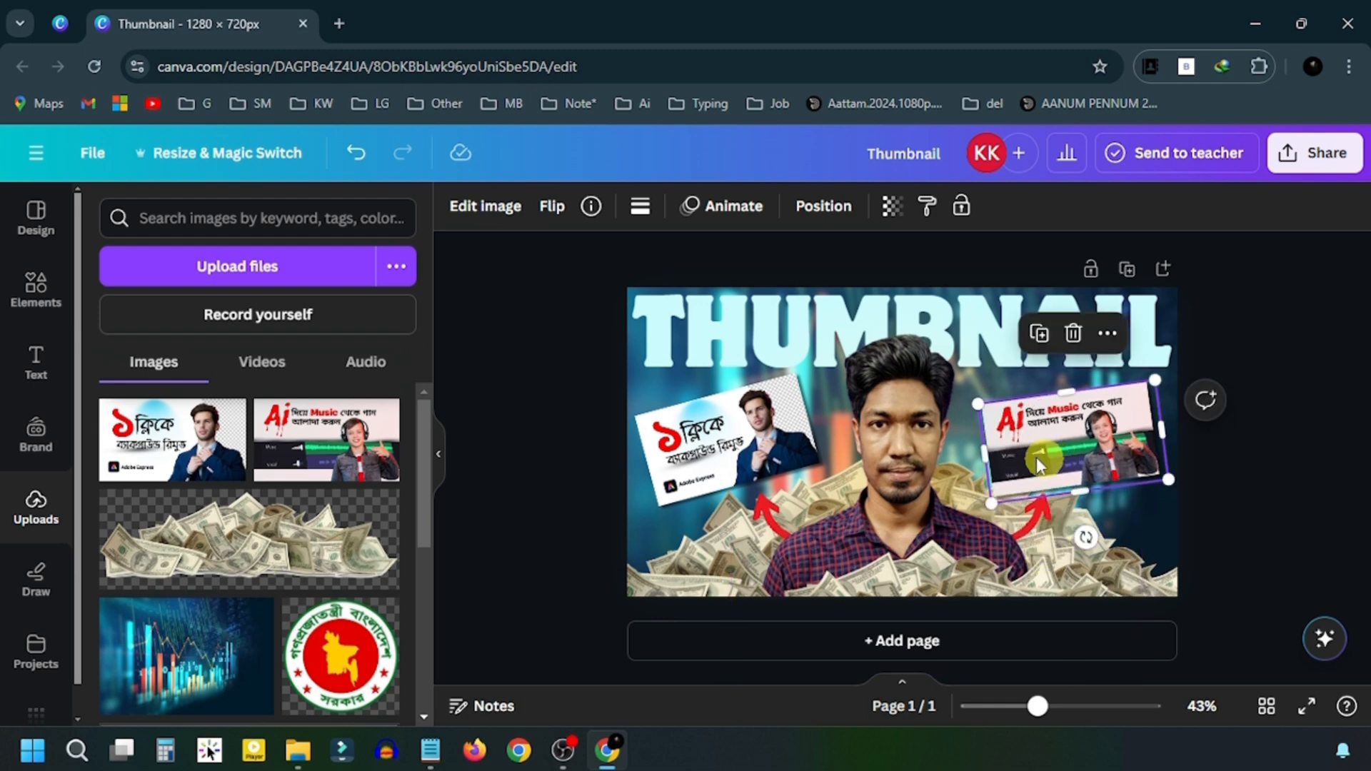
click(355, 155)
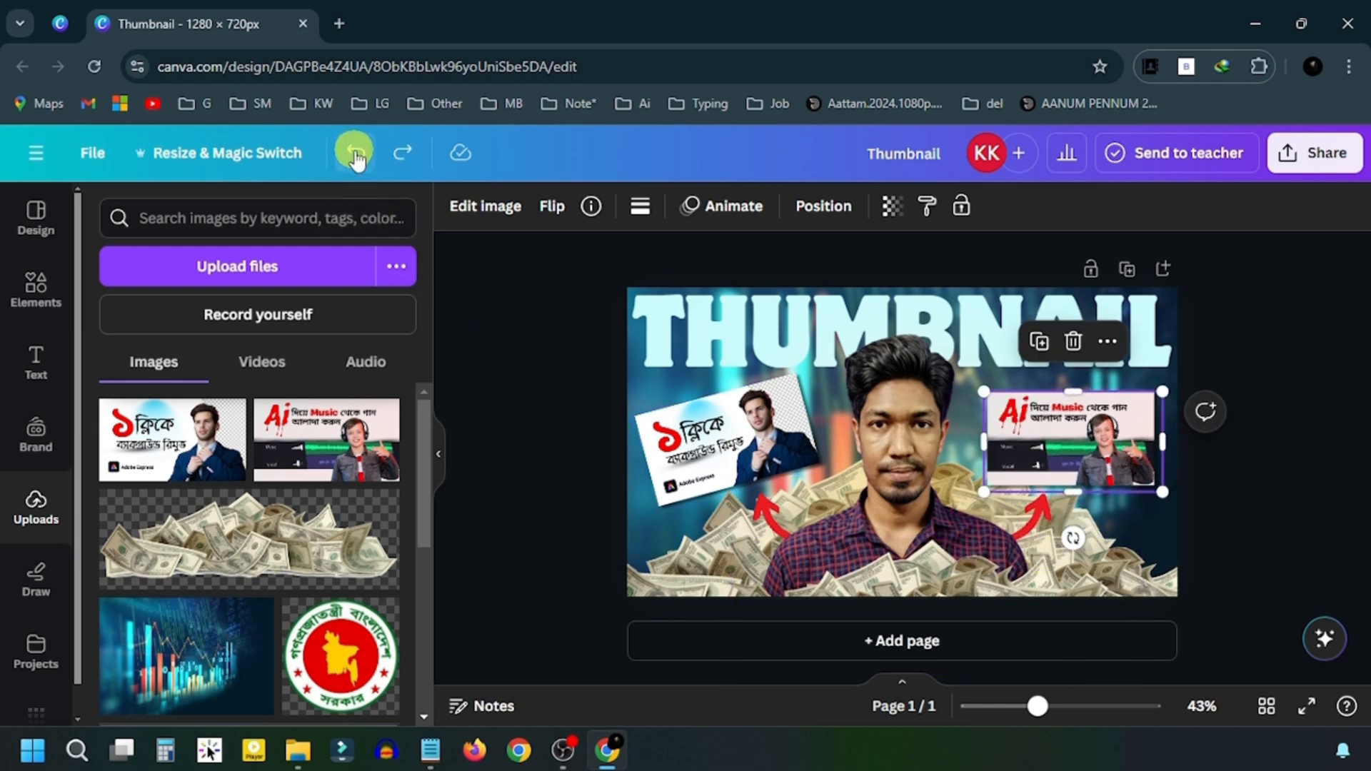
click(355, 156)
click(593, 468)
click(193, 476)
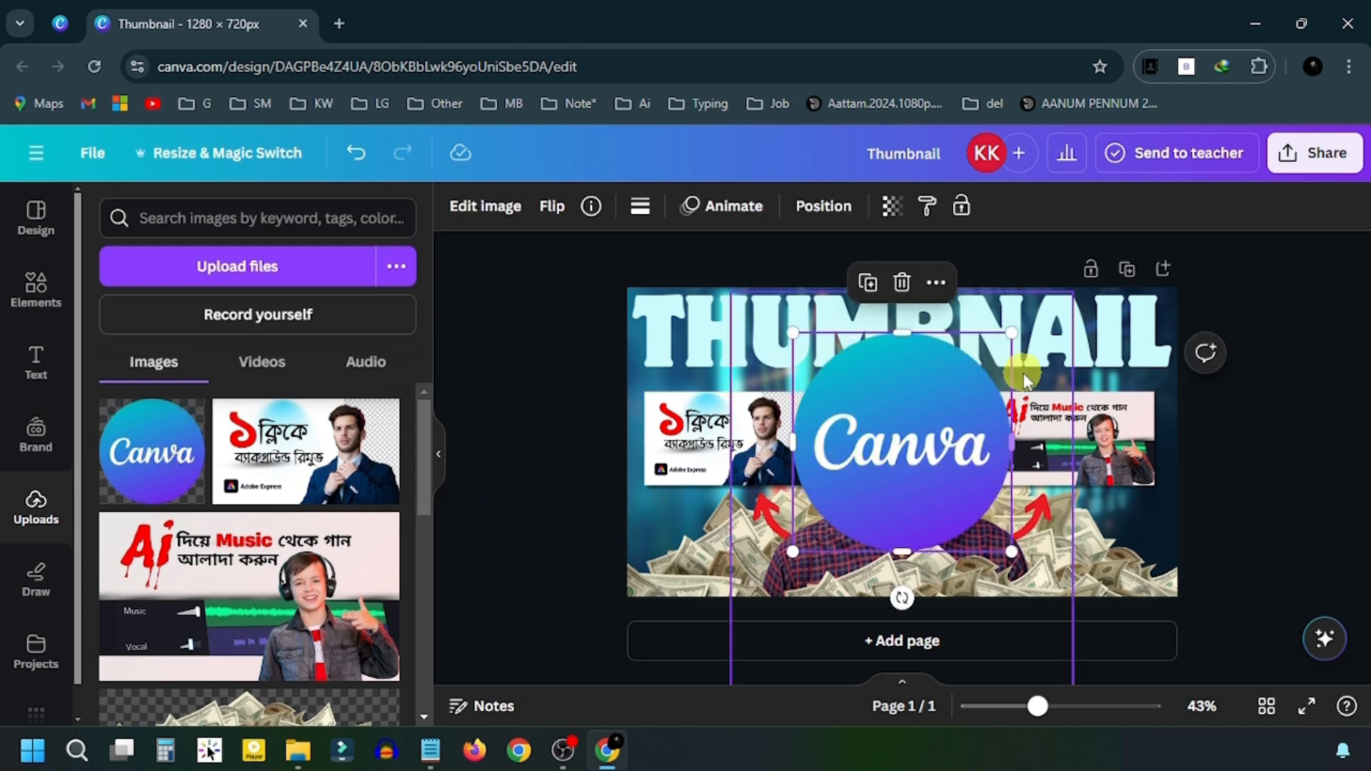
- Shrink the Canva logo and apply a whole-image blur at intensity 37
drag(1011, 332, 933, 448)
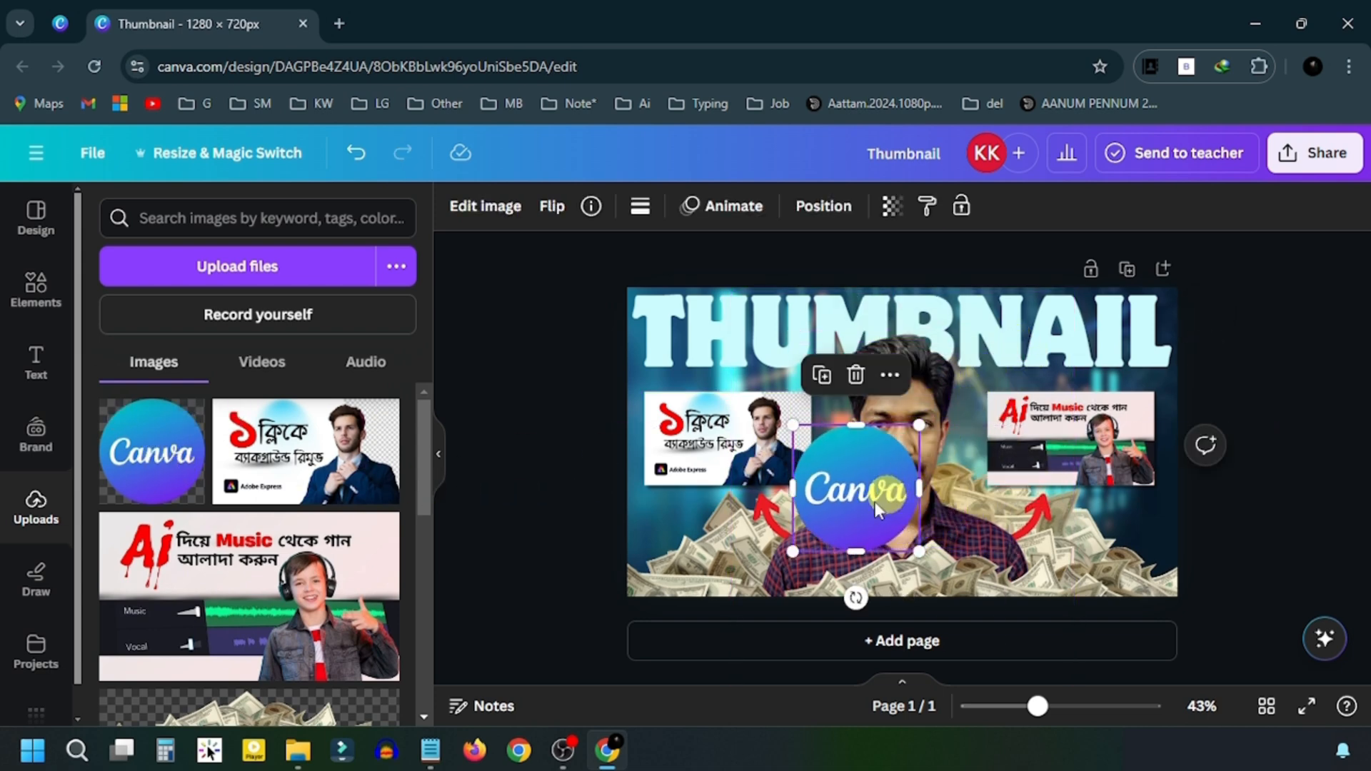
click(484, 207)
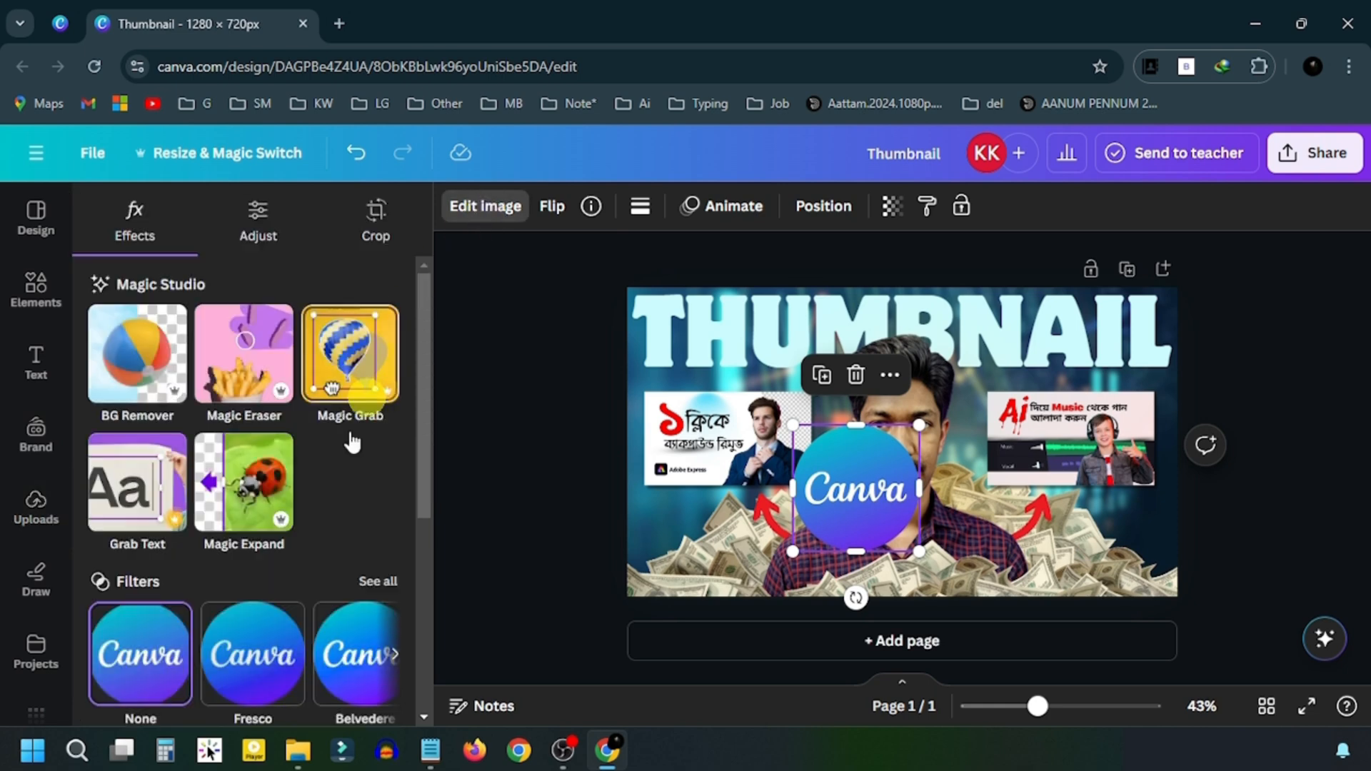
scroll(306, 474, down, 3)
click(361, 655)
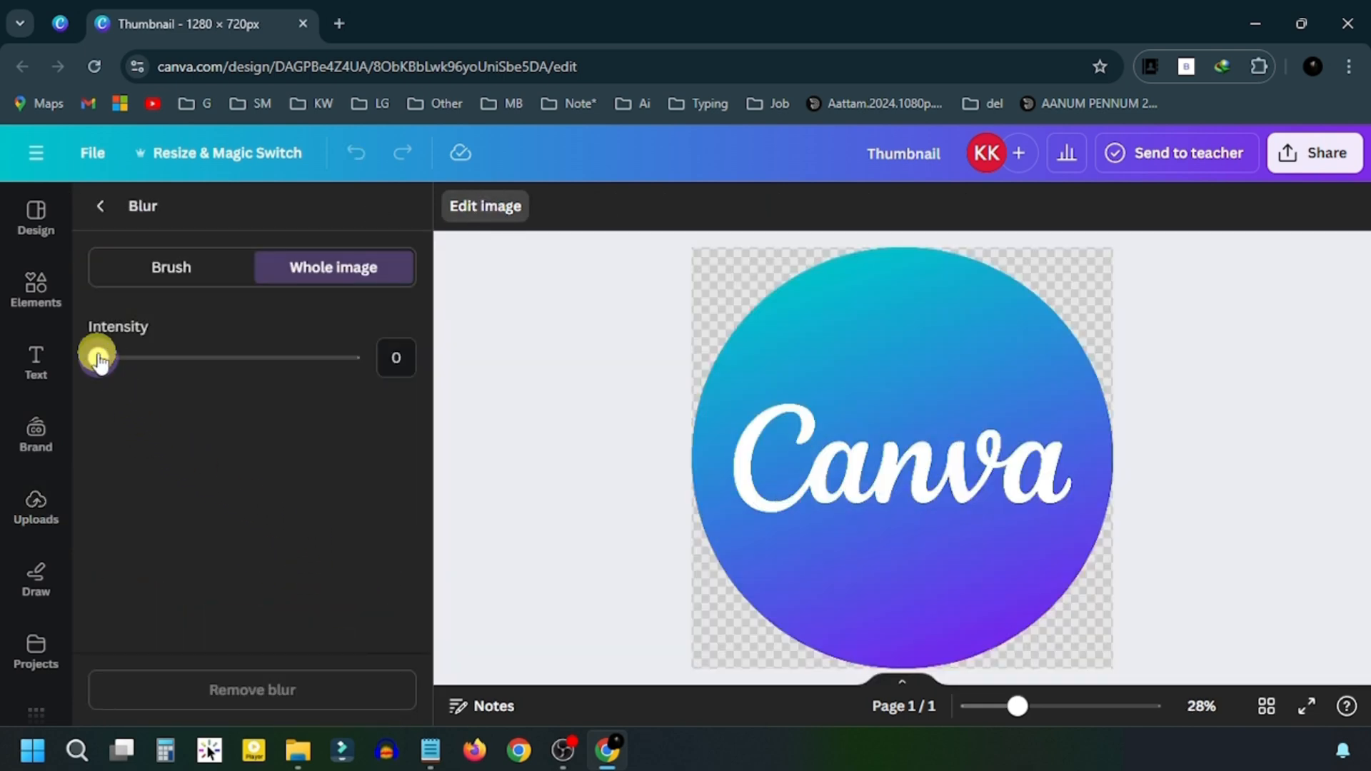
drag(98, 361, 240, 370)
click(479, 221)
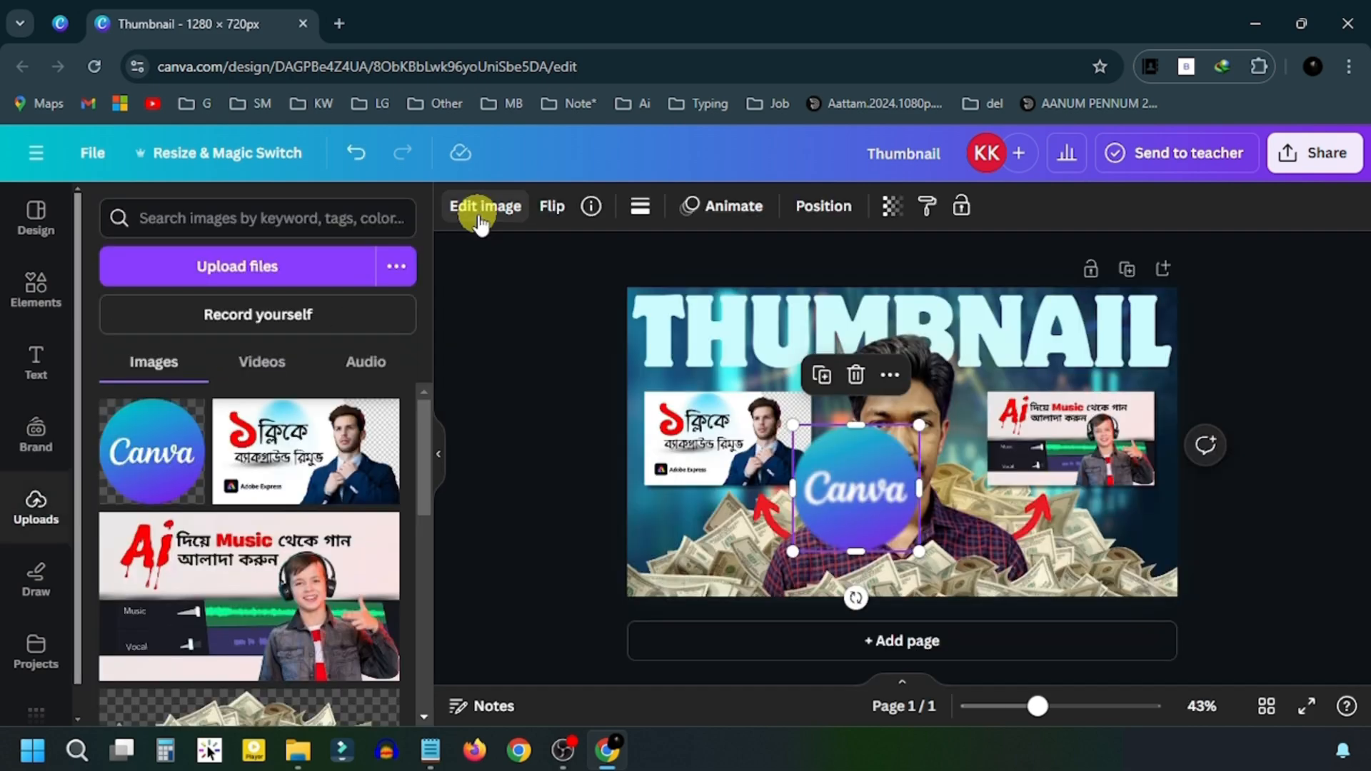
- Rotate the logo and move it bottom-left, then delete it and hide the side panel
drag(858, 600, 786, 603)
drag(903, 482, 685, 553)
click(548, 393)
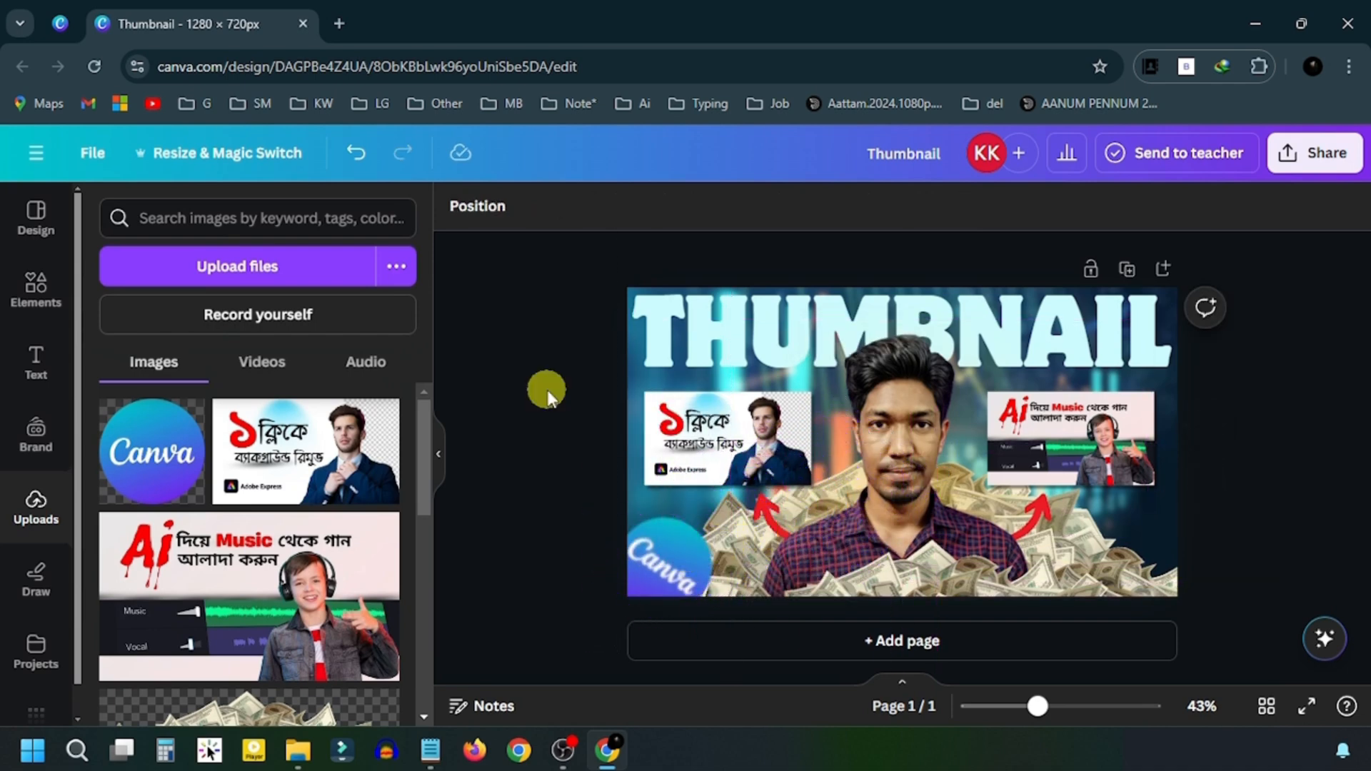
click(674, 536)
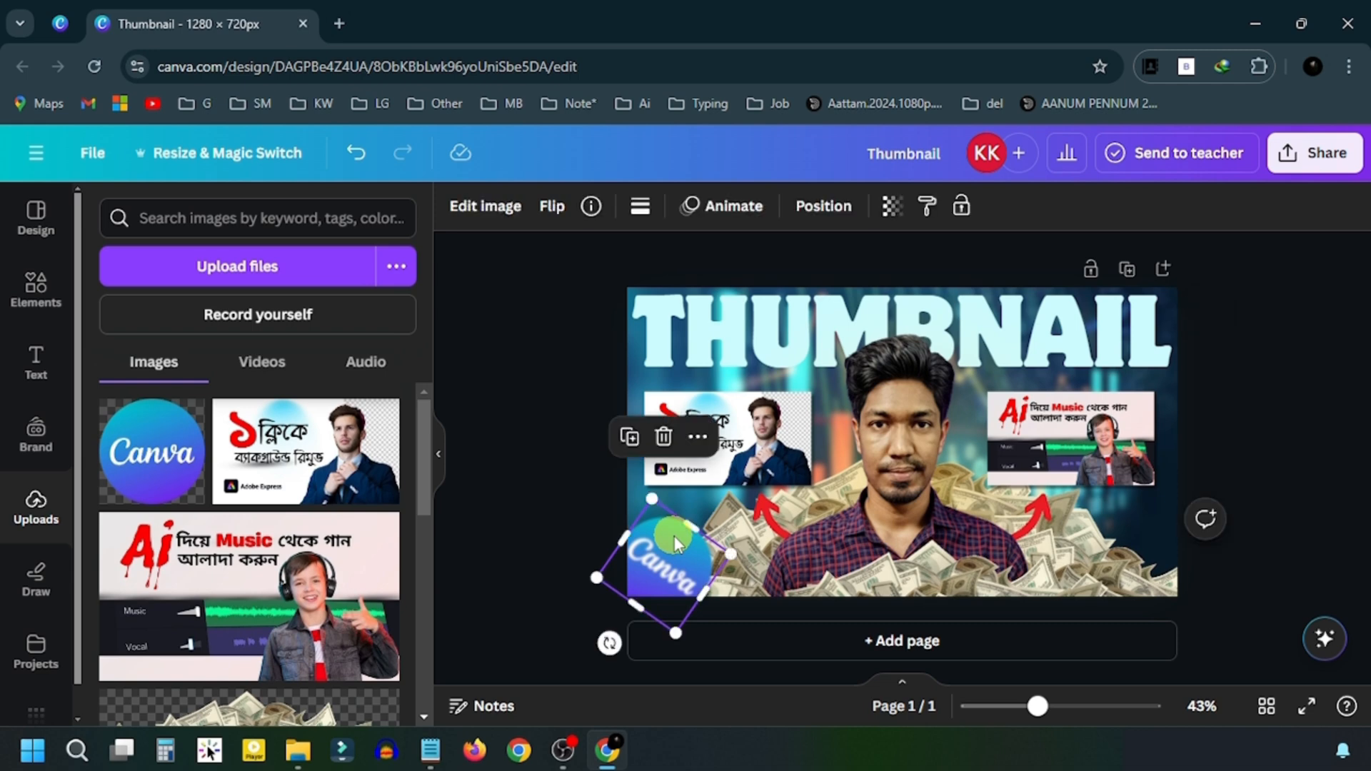
key(Delete)
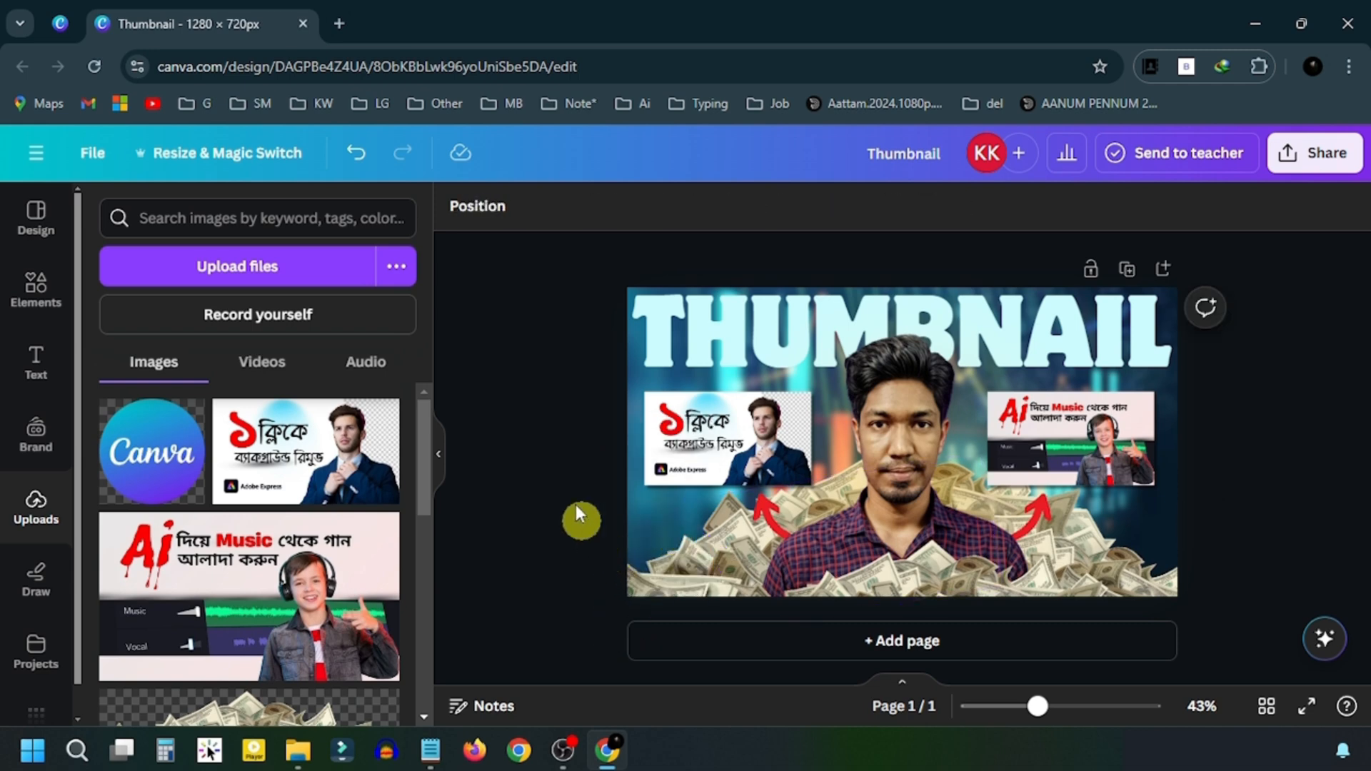
click(439, 448)
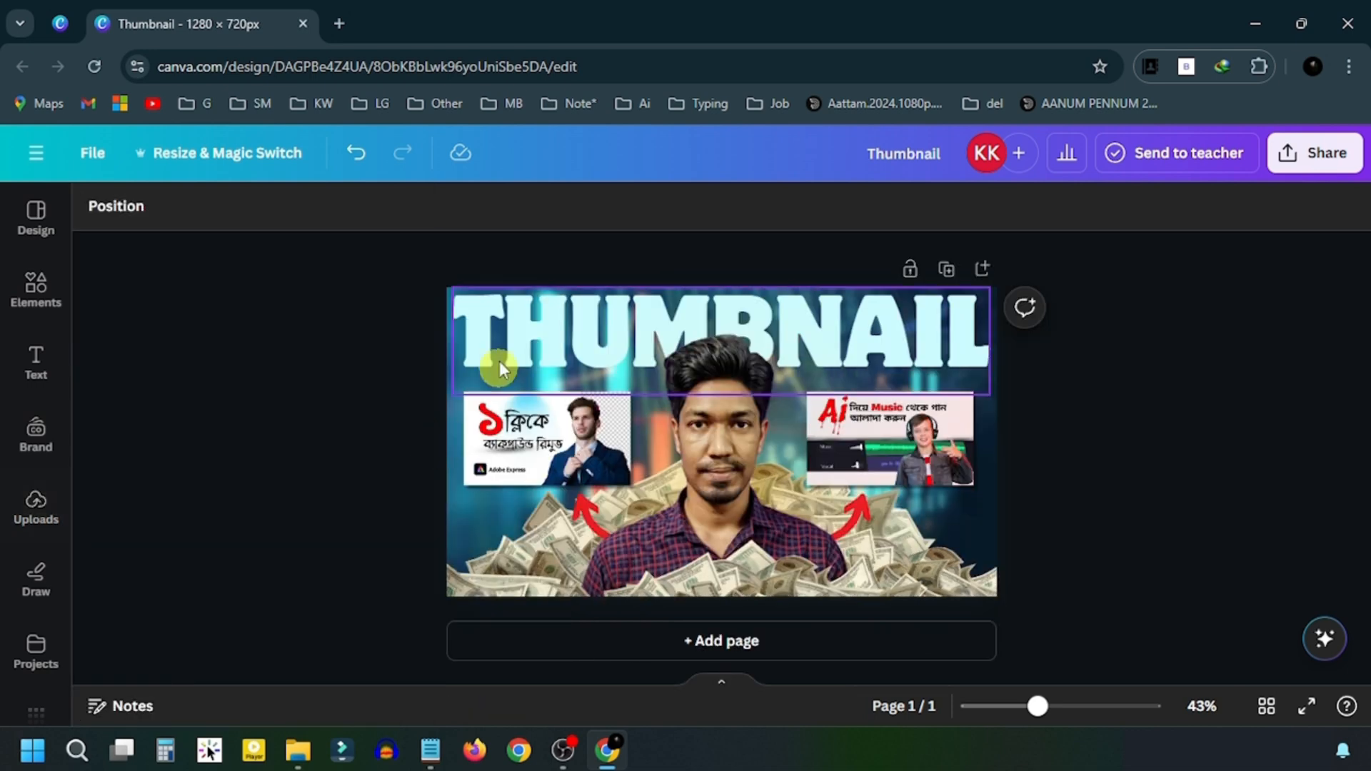